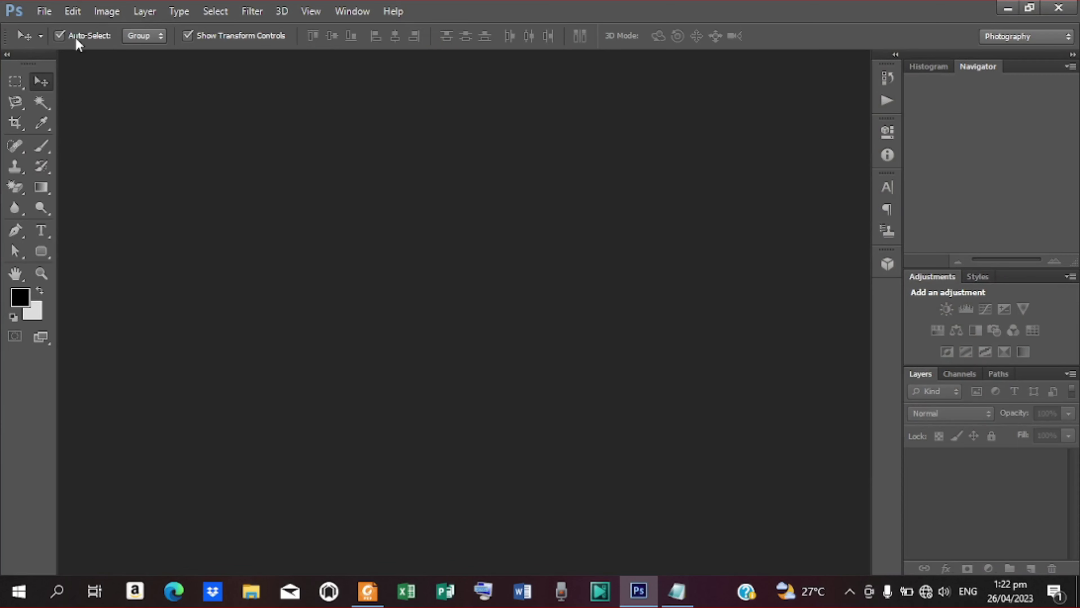
Step: Create a new document in the International Paper A3 size with a resolution of 100 pixels/inch
{"action": "left_click", "coordinate": [44, 11]}
{"action": "left_click", "coordinate": [73, 33]}
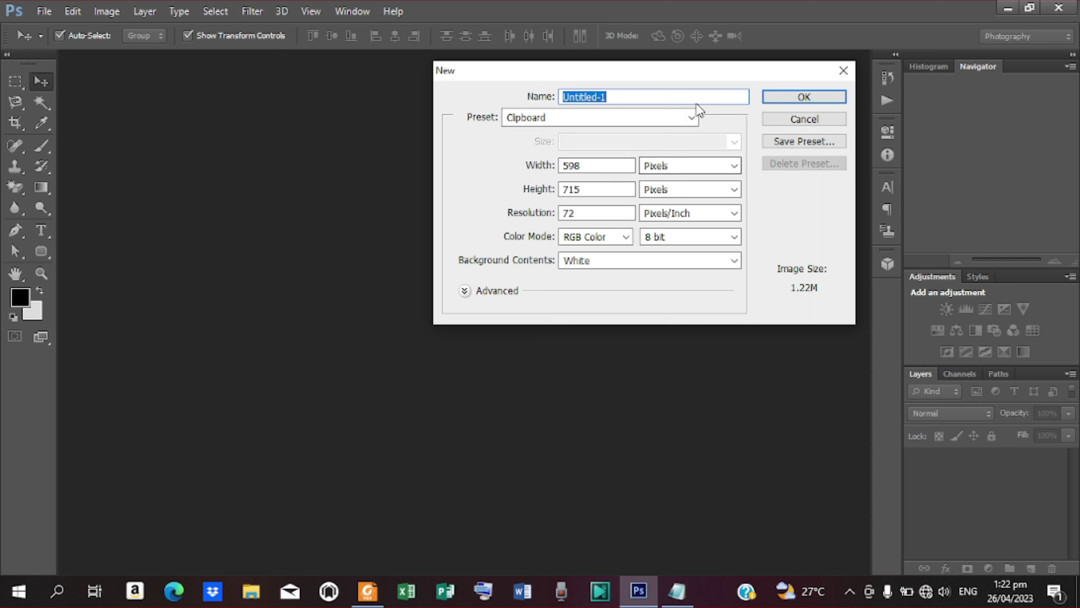
{"action": "left_click", "coordinate": [694, 113]}
{"action": "left_click", "coordinate": [573, 185]}
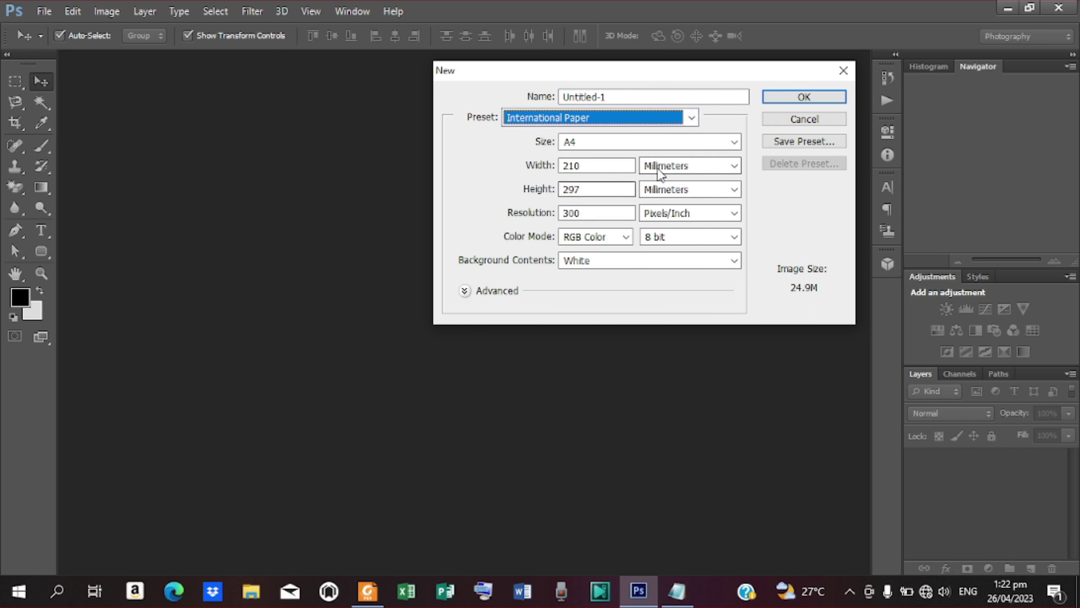
{"action": "left_click", "coordinate": [734, 142]}
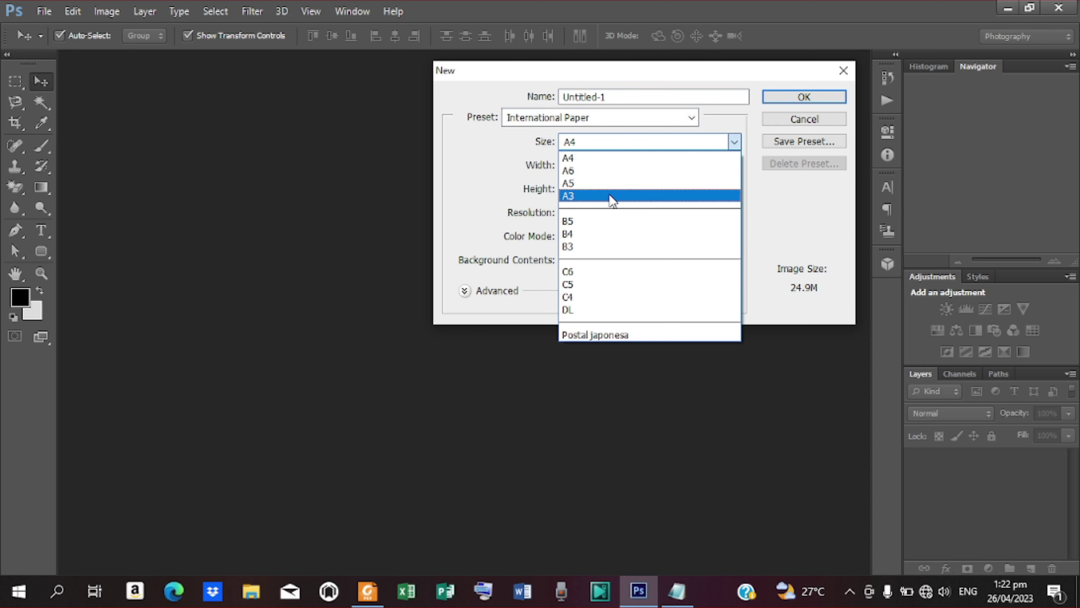
{"action": "left_click", "coordinate": [597, 195]}
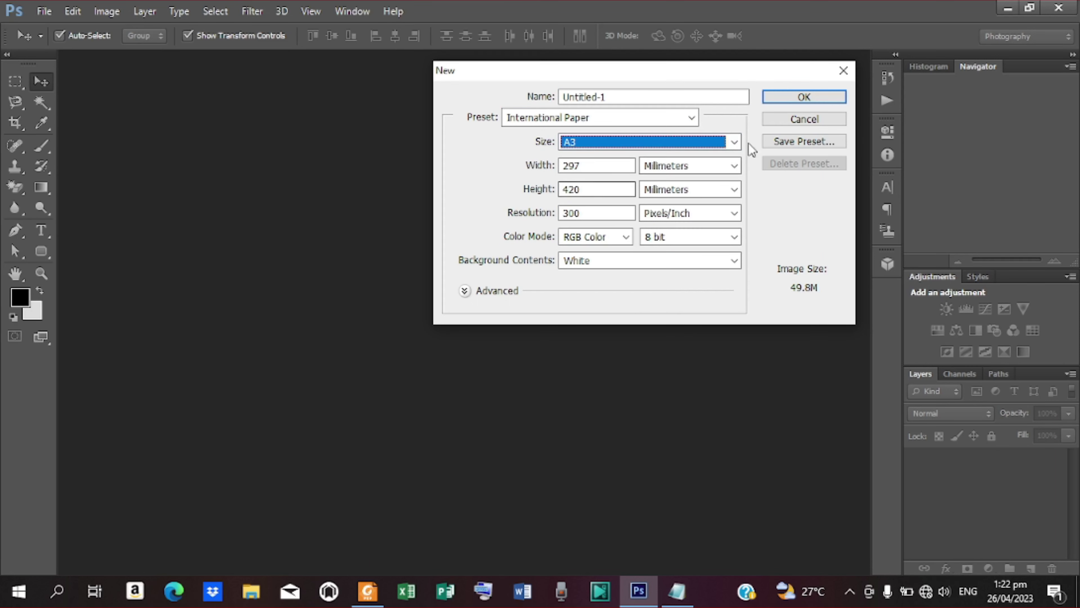
{"action": "double_click", "coordinate": [583, 213]}
{"action": "type", "text": "100"}
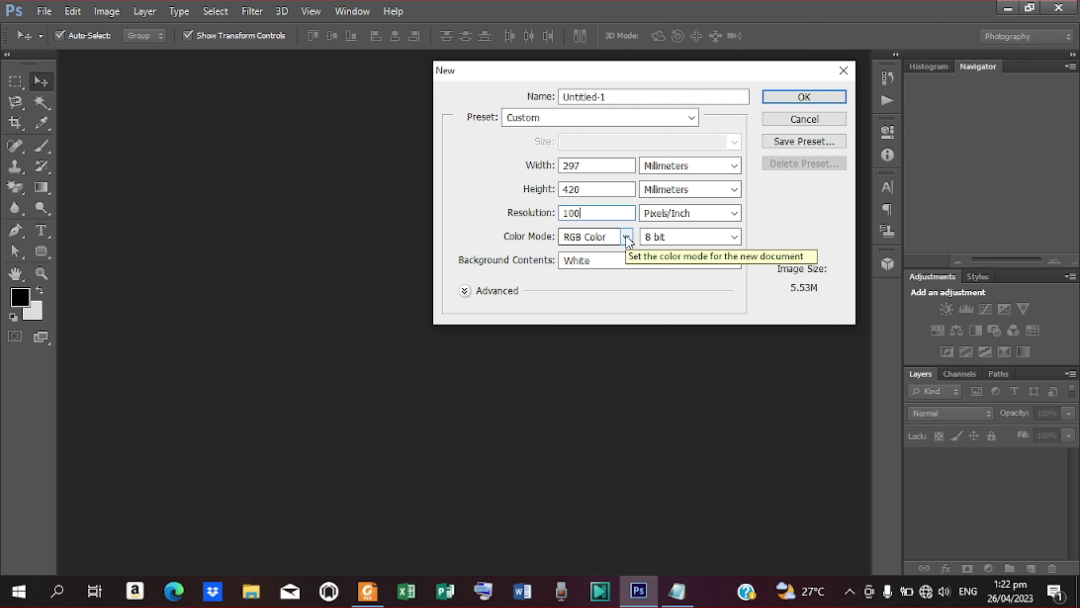
{"action": "key", "text": "Return"}
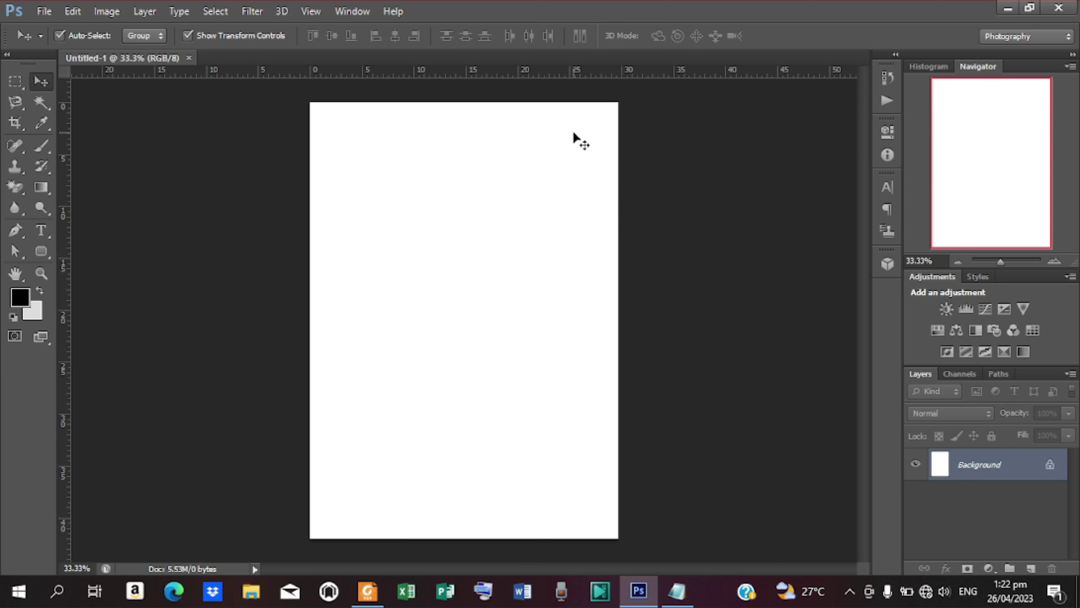
Step: Rotate the blank canvas 90° clockwise into landscape orientation
{"action": "left_click", "coordinate": [100, 12]}
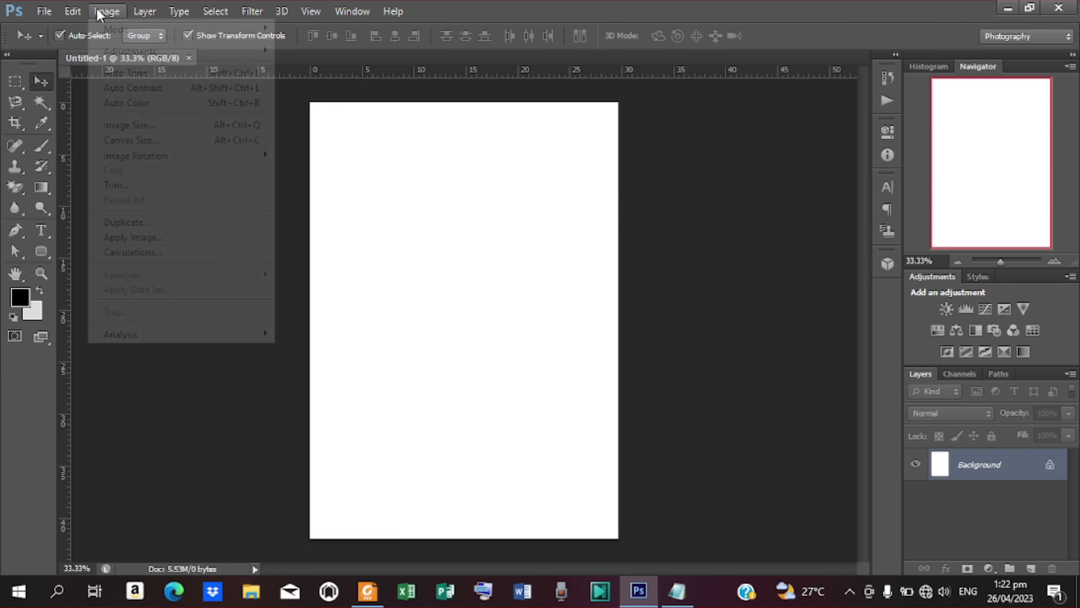
{"action": "mouse_move", "coordinate": [156, 156]}
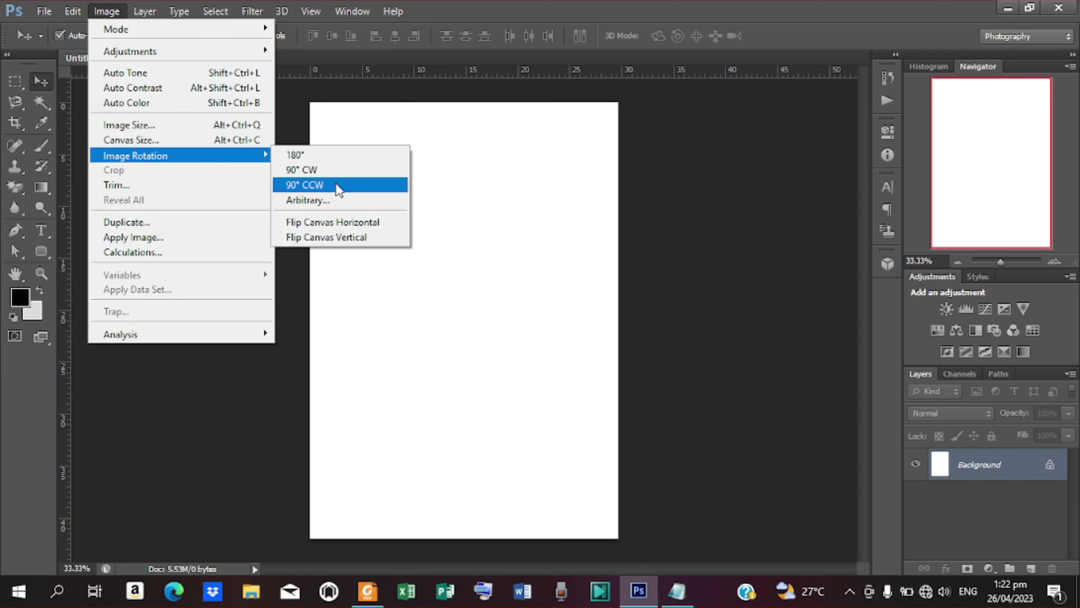
{"action": "left_click", "coordinate": [339, 172]}
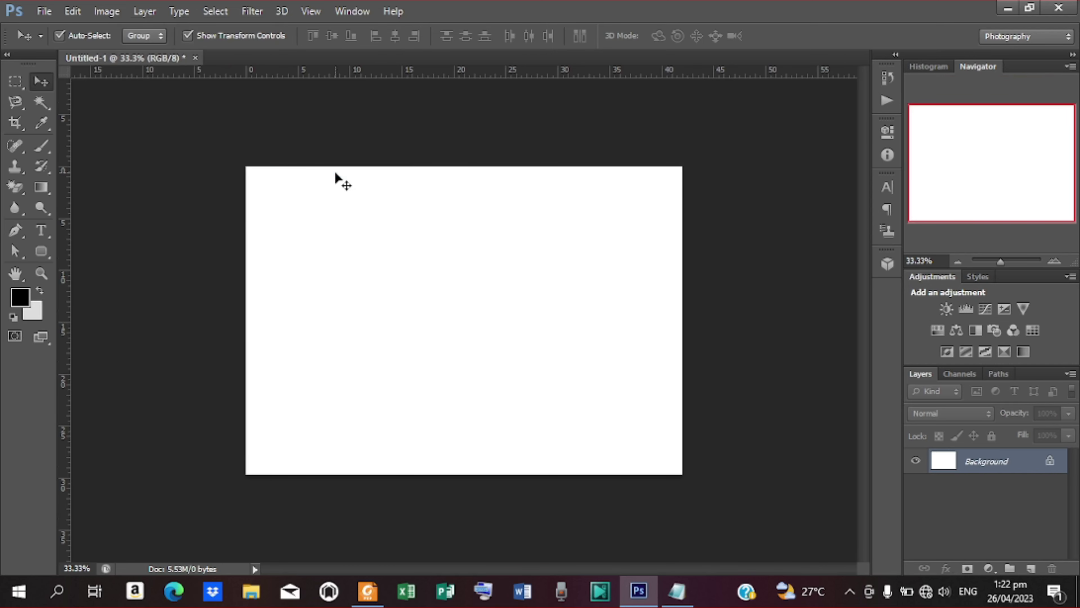
Step: Add a vertical guide at 50% to divide the canvas into two equal halves
{"action": "key", "text": "ctrl+plus"}
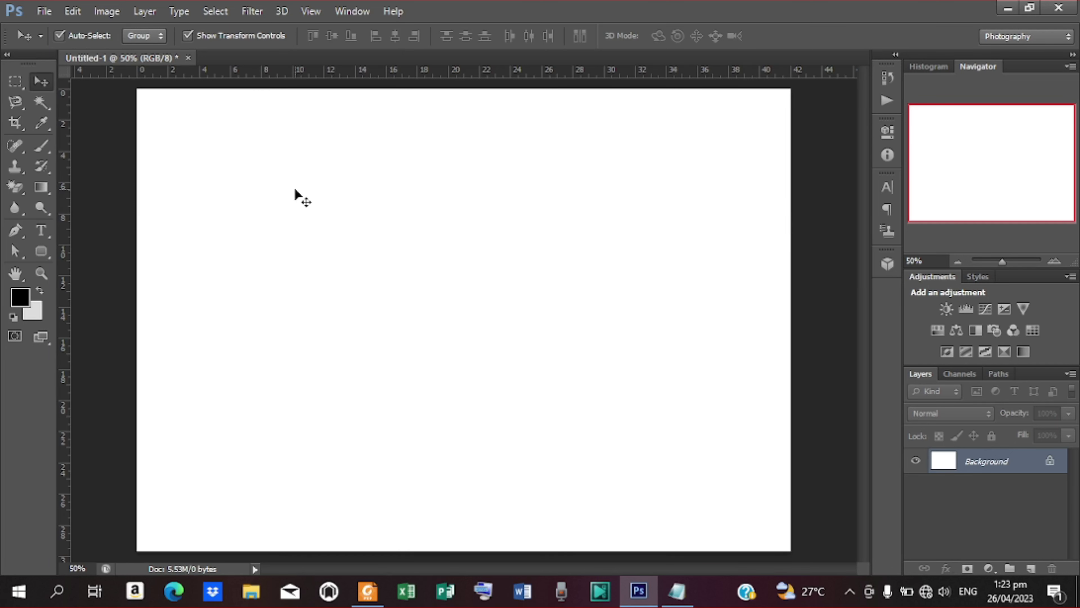
{"action": "left_click", "coordinate": [307, 13]}
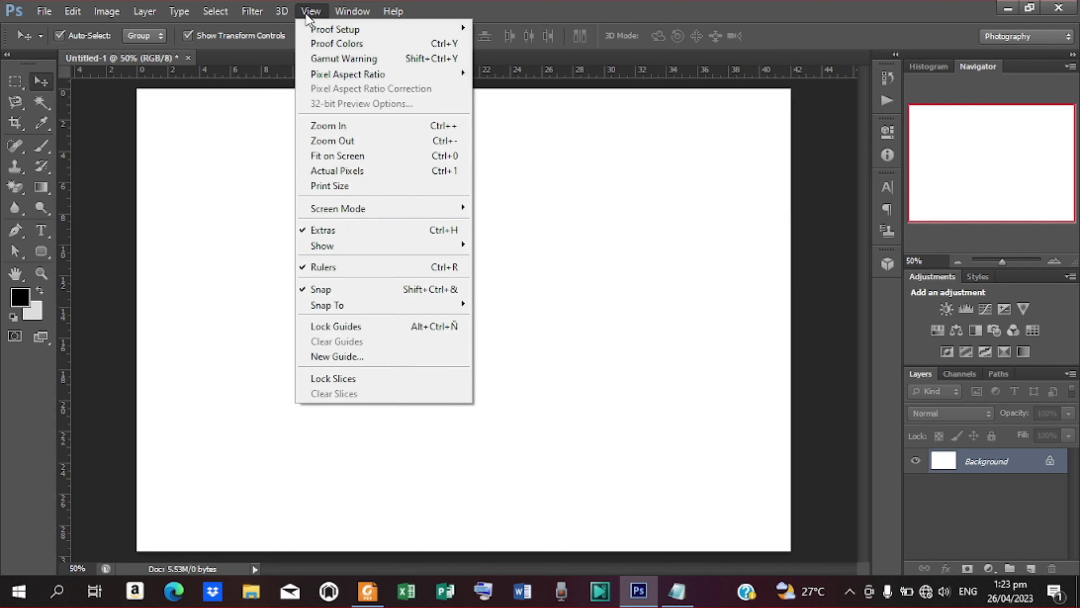
{"action": "left_click", "coordinate": [369, 360]}
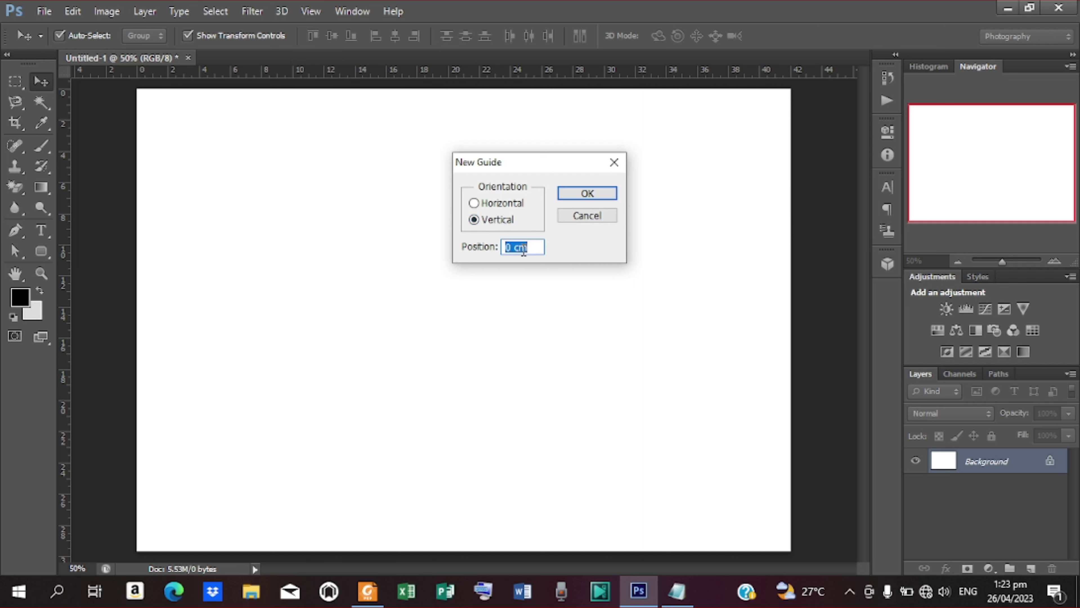
{"action": "type", "text": "50"}
{"action": "key", "text": "Return"}
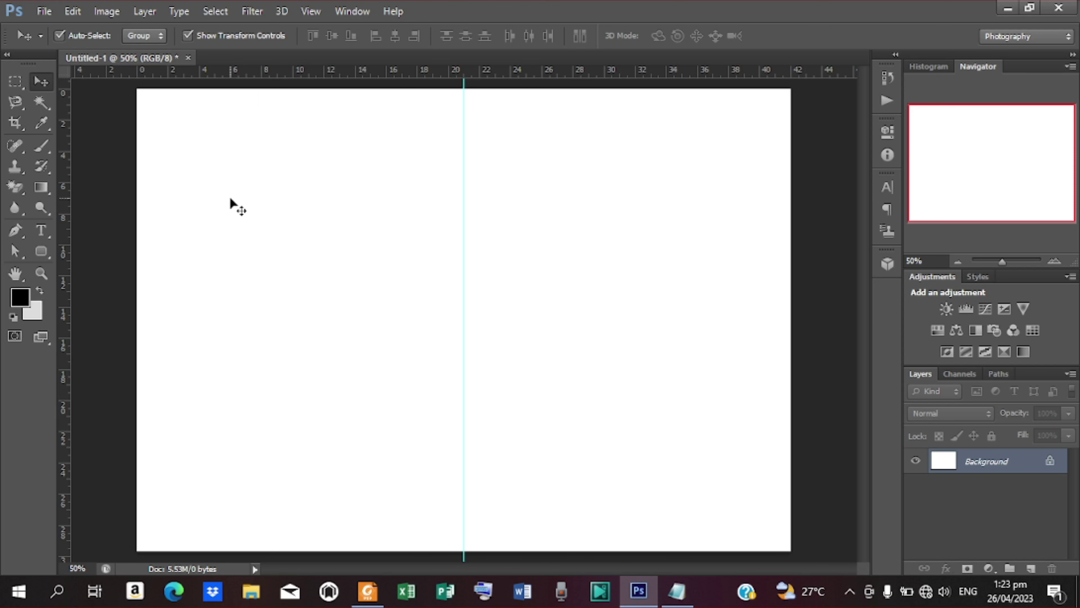
Step: Place the white-rainforest-JHVLDegi89s-unsplash image and enlarge it proportionally to about 16.37% so it covers the whole canvas
{"action": "left_click", "coordinate": [51, 11]}
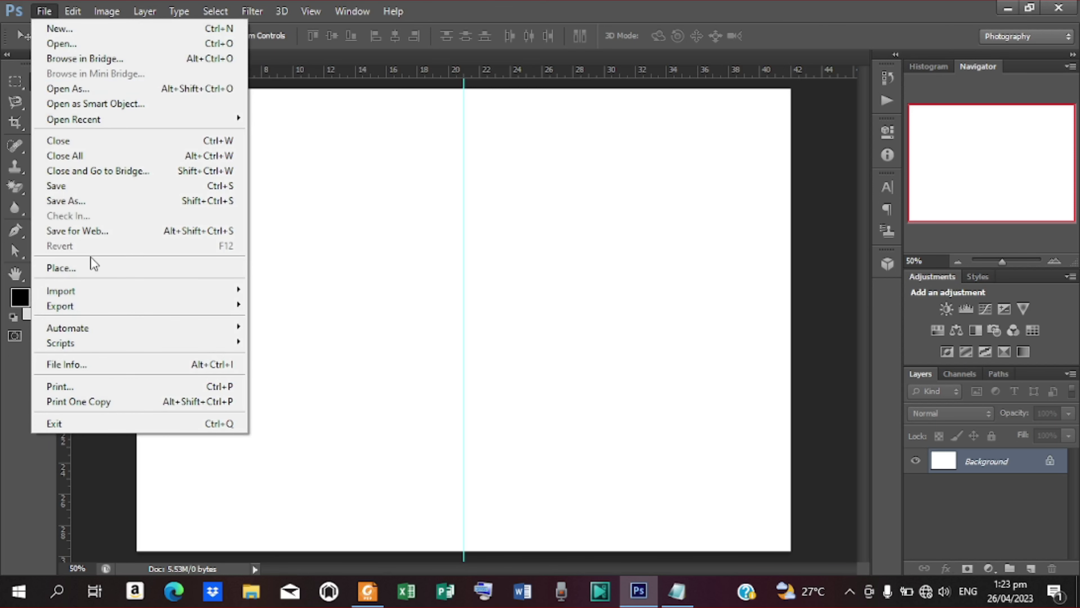
{"action": "left_click", "coordinate": [87, 266]}
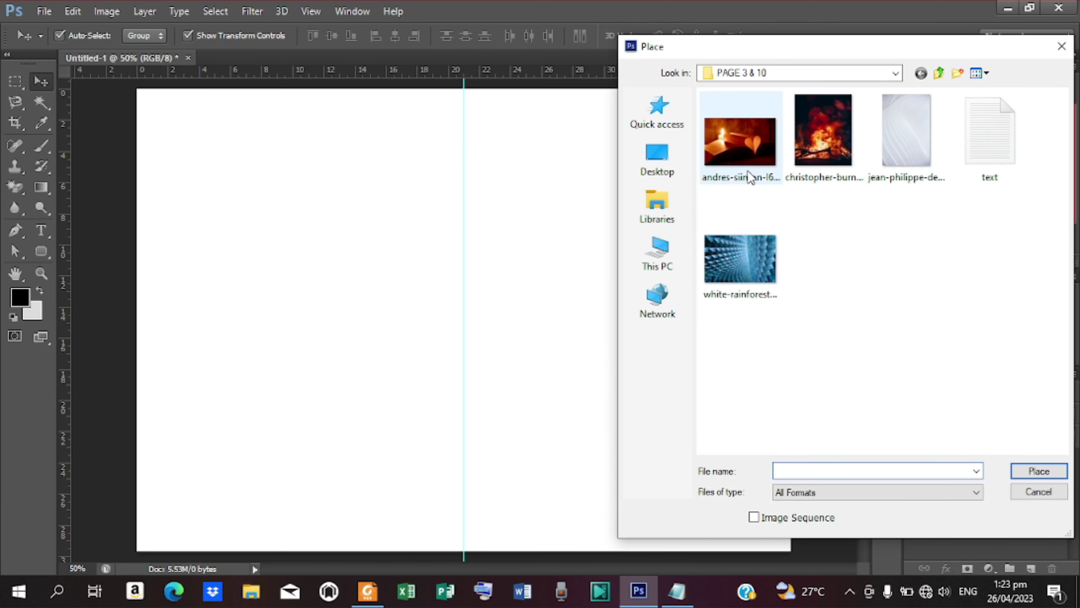
{"action": "left_click", "coordinate": [751, 253]}
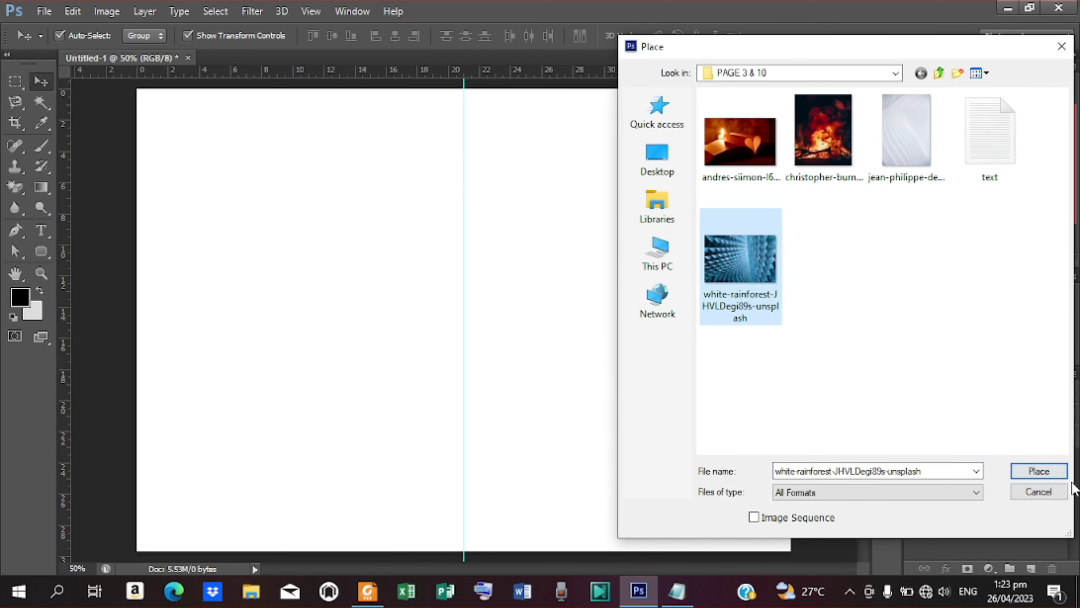
{"action": "left_click", "coordinate": [1055, 471]}
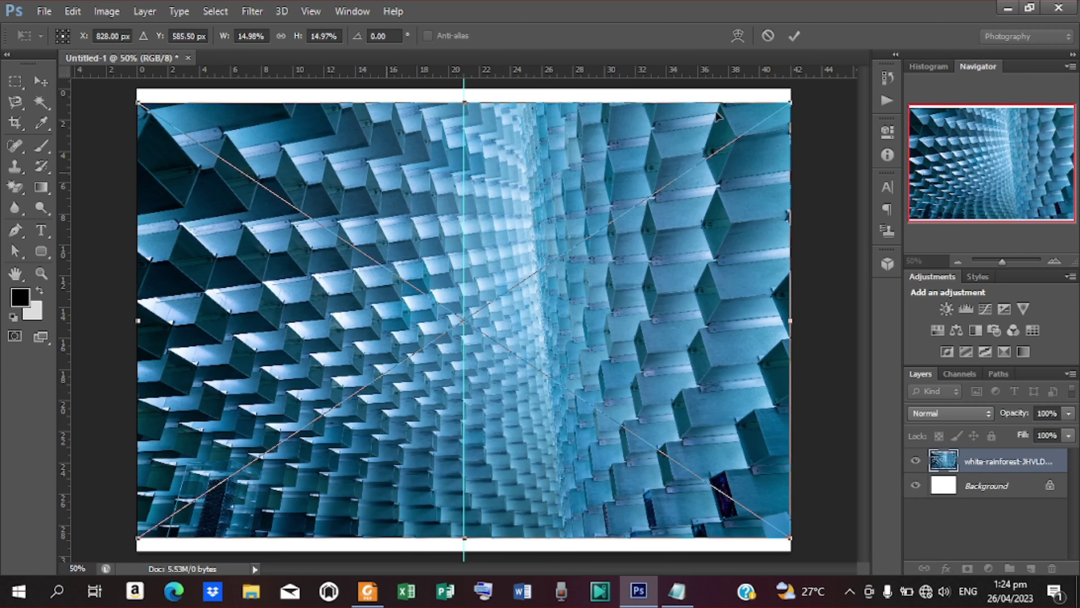
{"action": "left_click_drag", "start_coordinate": [788, 104], "coordinate": [822, 85]}
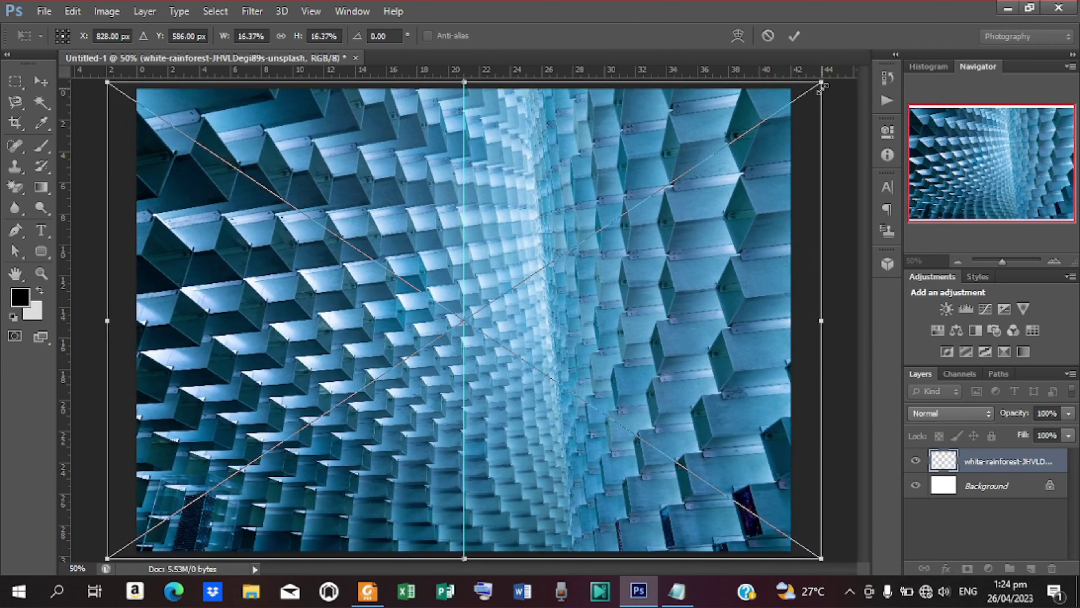
{"action": "left_click", "coordinate": [794, 39]}
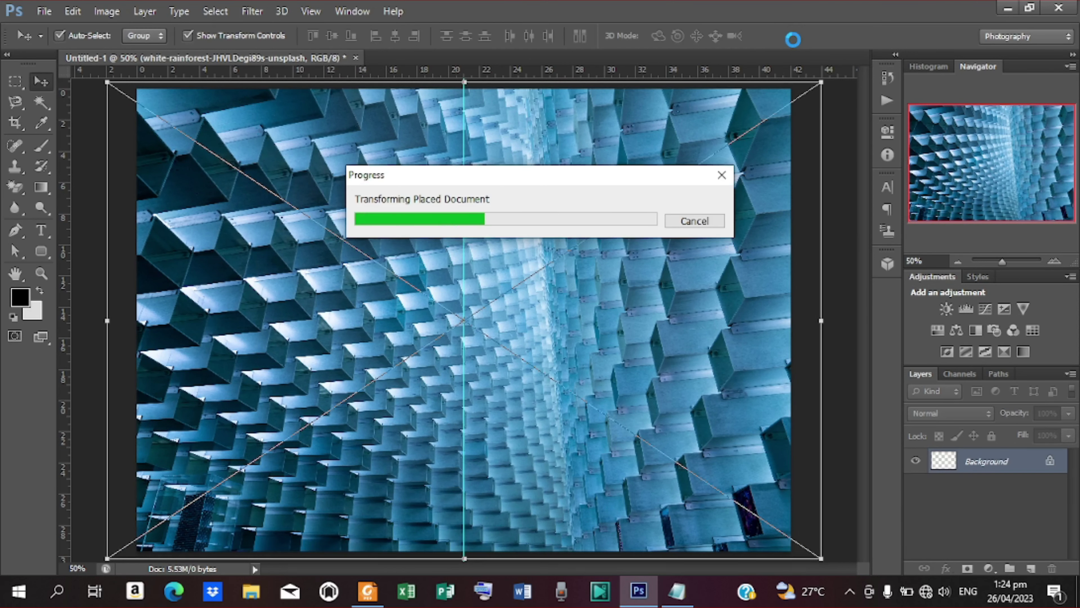
Step: Apply a Gaussian Blur with a radius of 8 pixels to the placed blue image
{"action": "left_click", "coordinate": [261, 11]}
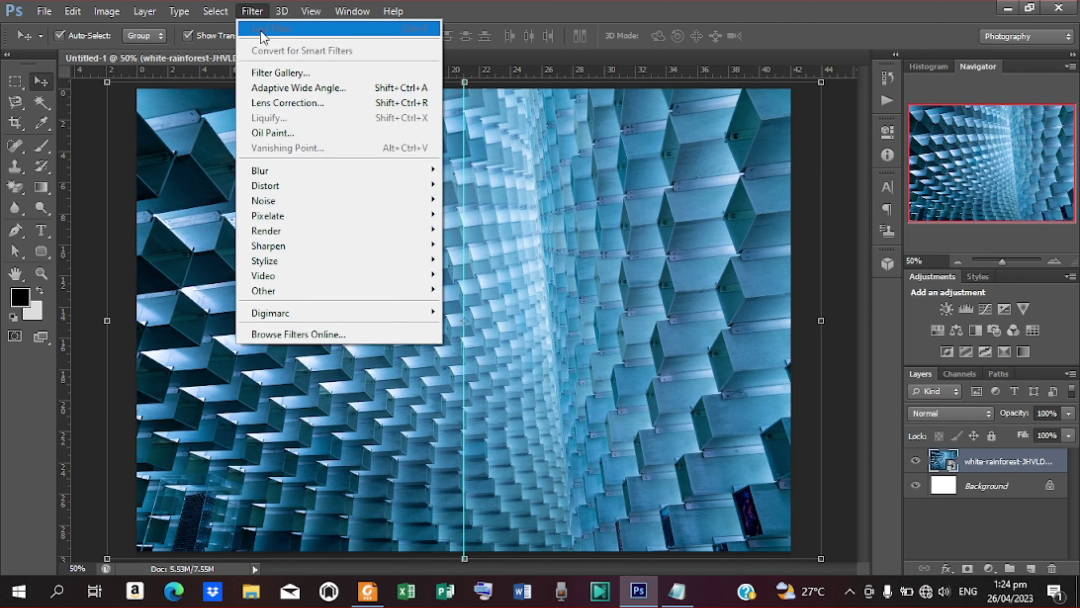
{"action": "mouse_move", "coordinate": [338, 171]}
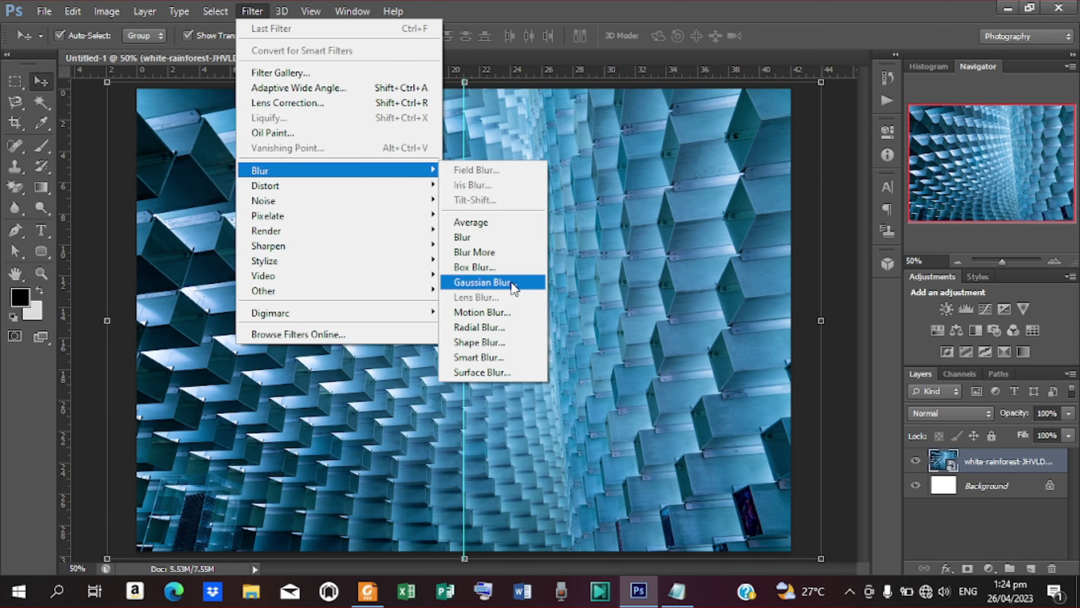
{"action": "left_click", "coordinate": [483, 282]}
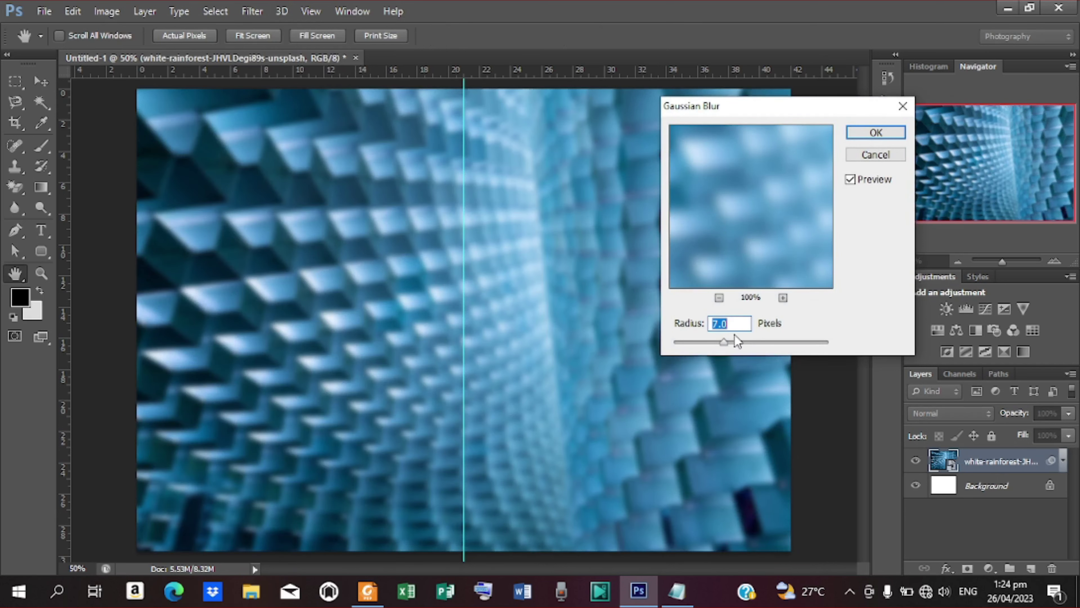
{"action": "type", "text": "8"}
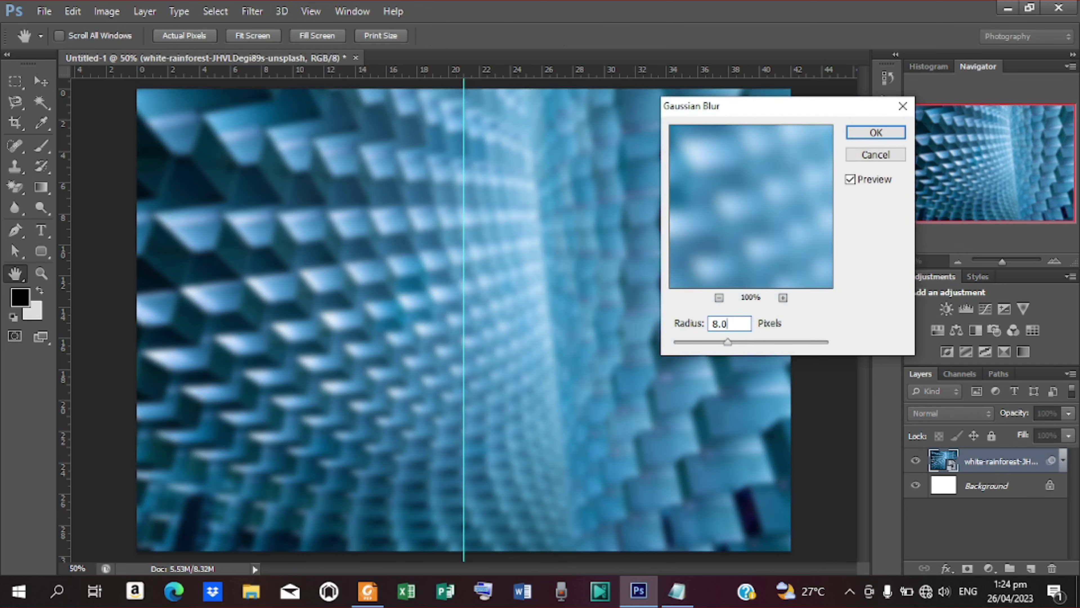
{"action": "key", "text": "Return"}
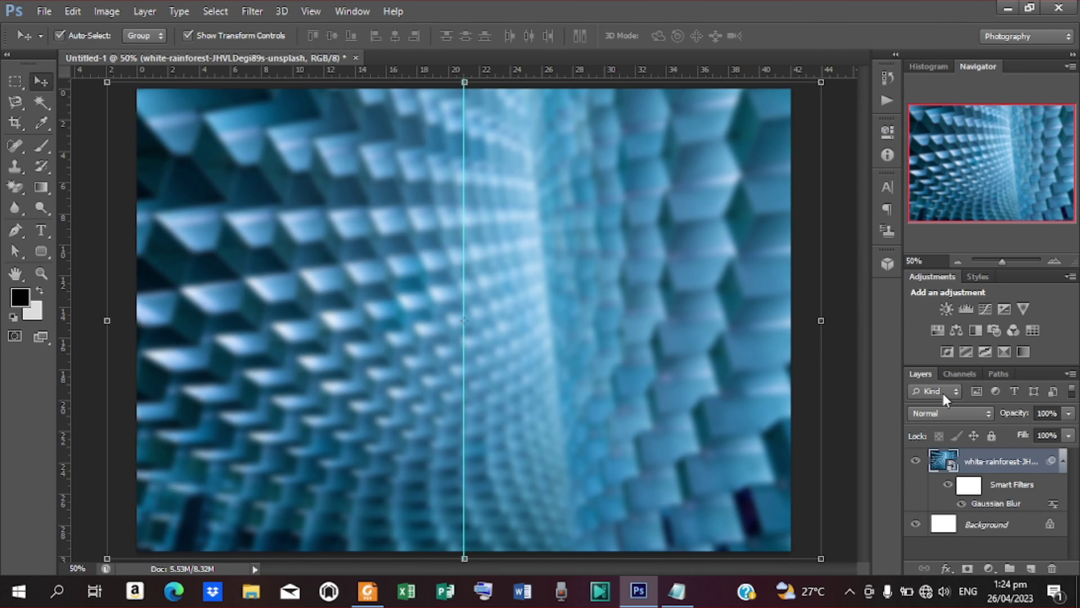
Step: Set the opacity of the blurred blue image layer to 20%
{"action": "left_click", "coordinate": [1046, 414]}
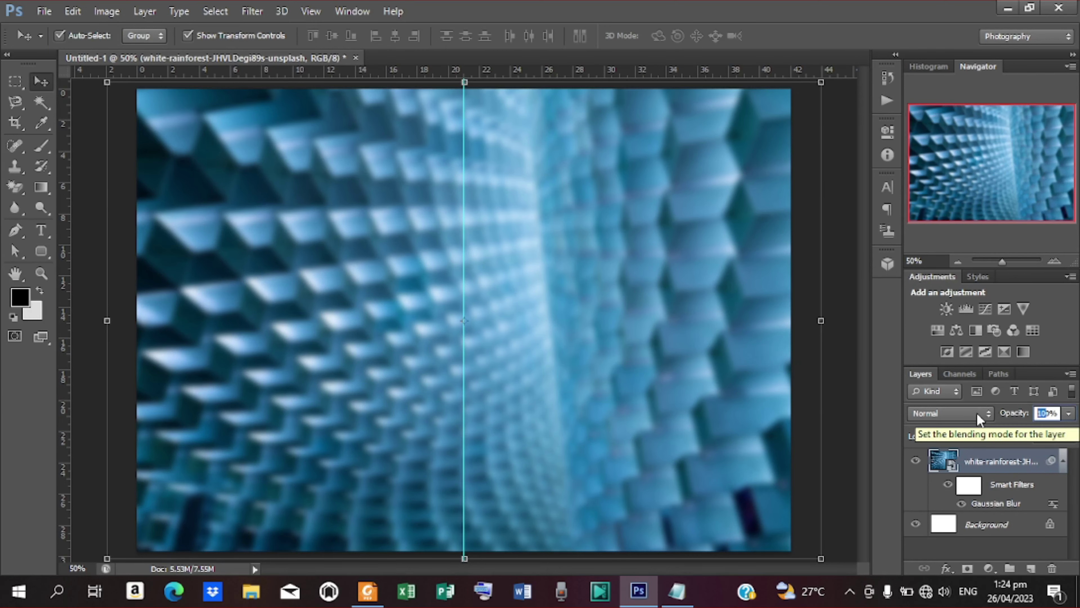
{"action": "type", "text": "10"}
{"action": "type", "text": "20"}
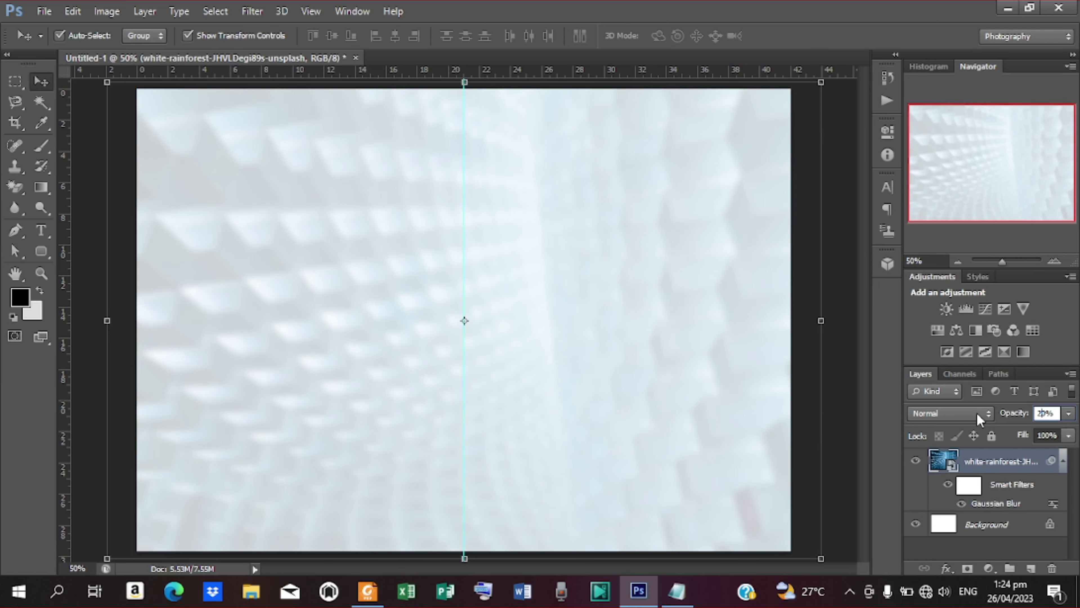
{"action": "left_click", "coordinate": [839, 304]}
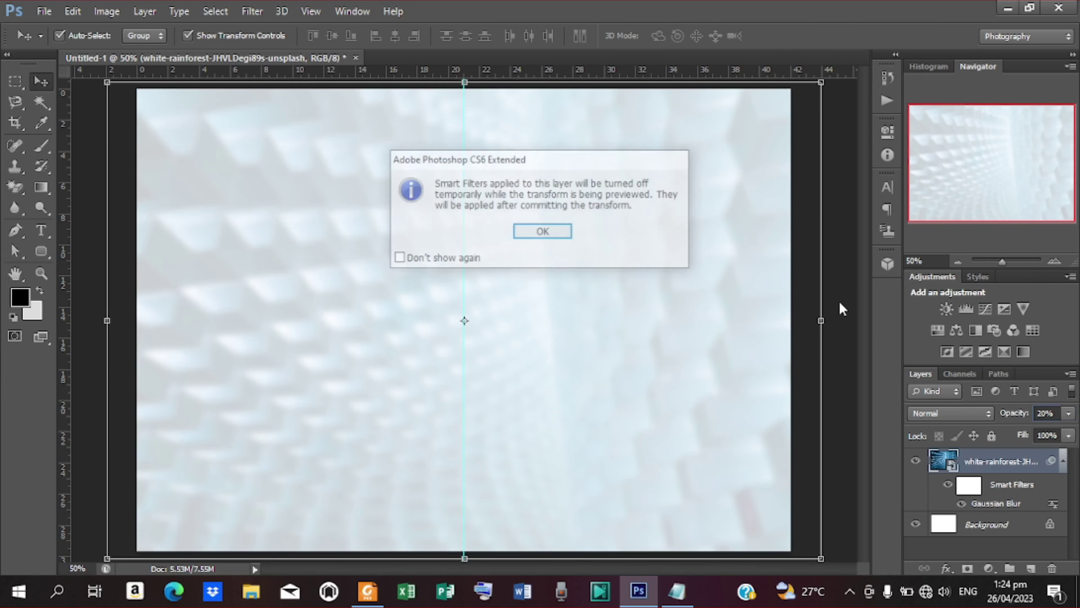
{"action": "left_click", "coordinate": [552, 240]}
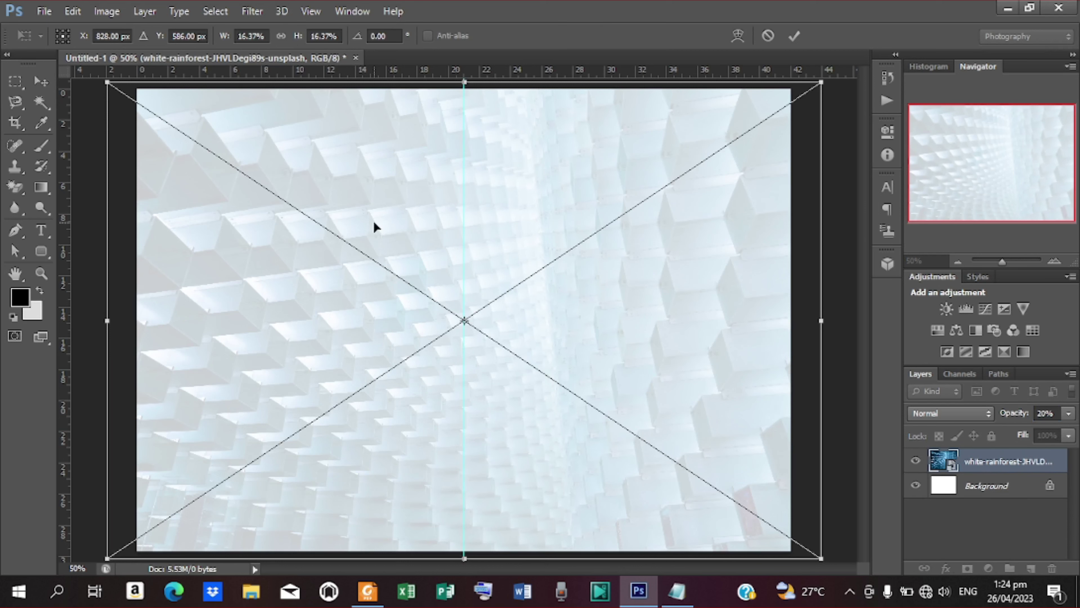
{"action": "left_click", "coordinate": [44, 11]}
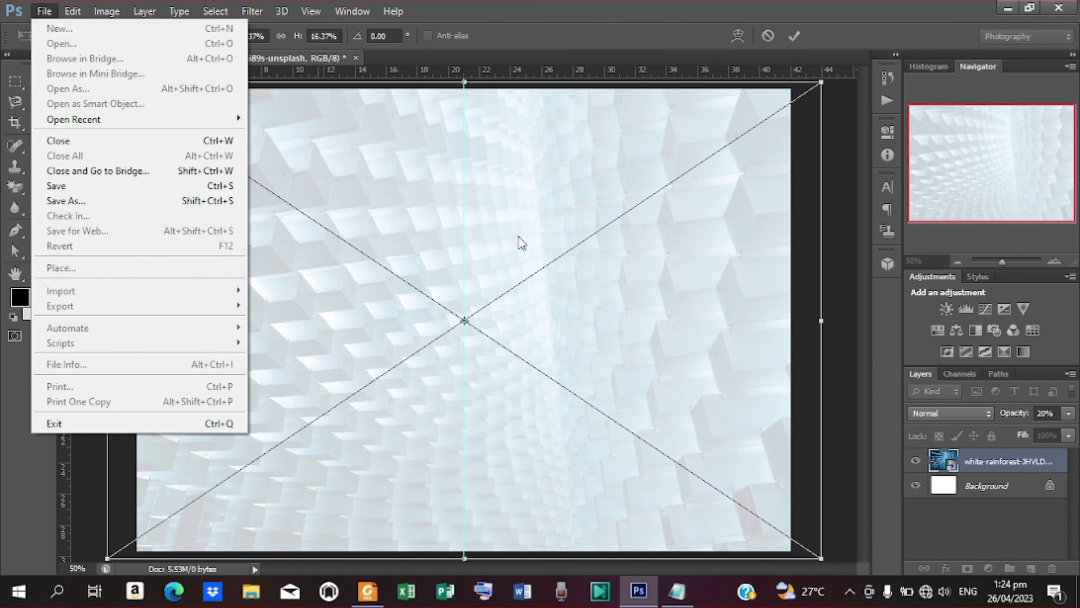
{"action": "left_click", "coordinate": [794, 35]}
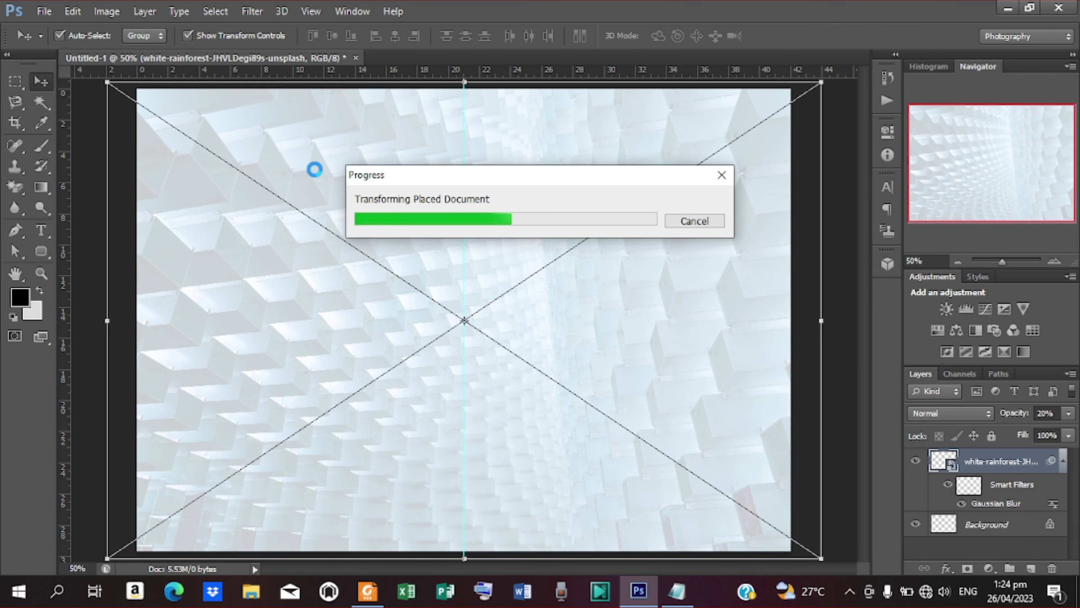
Step: Place the pale wavy-line image from the PAGE 3 & 10 folder at its default size in the canvas centre
{"action": "left_click", "coordinate": [44, 11]}
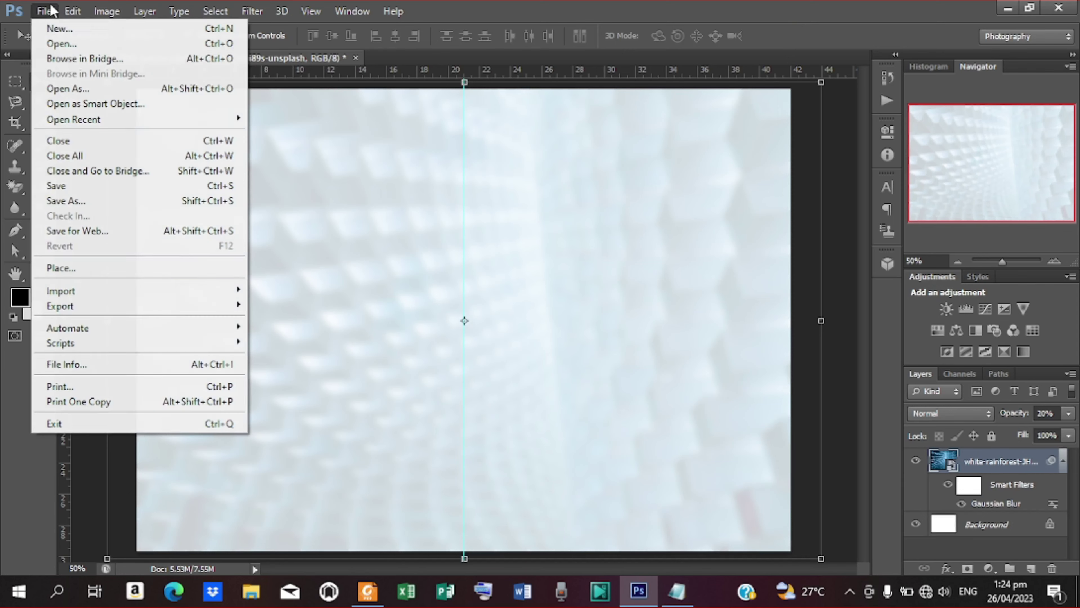
{"action": "left_click", "coordinate": [126, 266]}
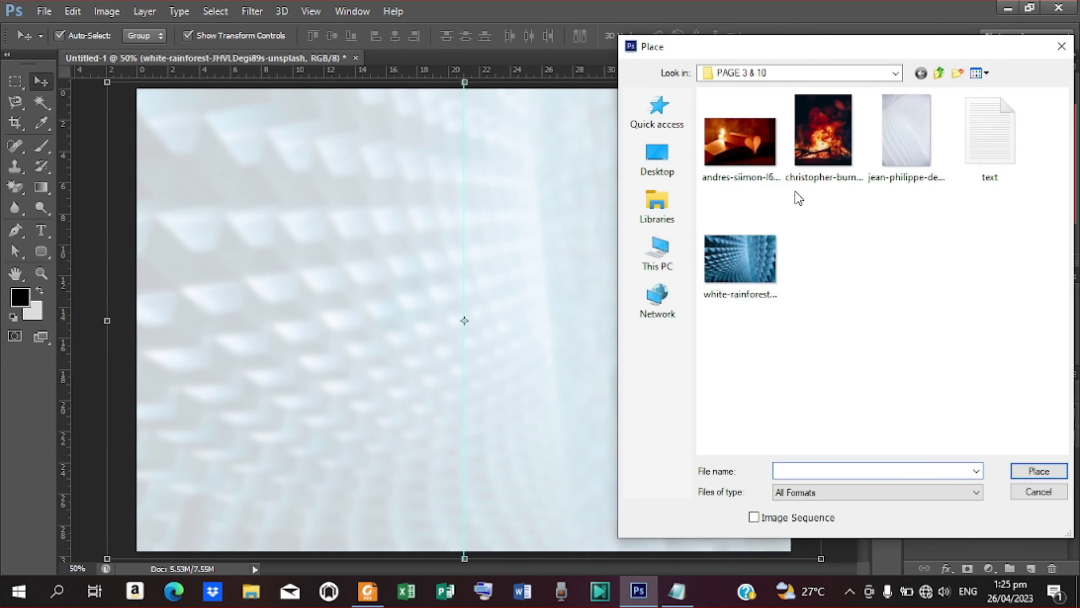
{"action": "left_click", "coordinate": [926, 151]}
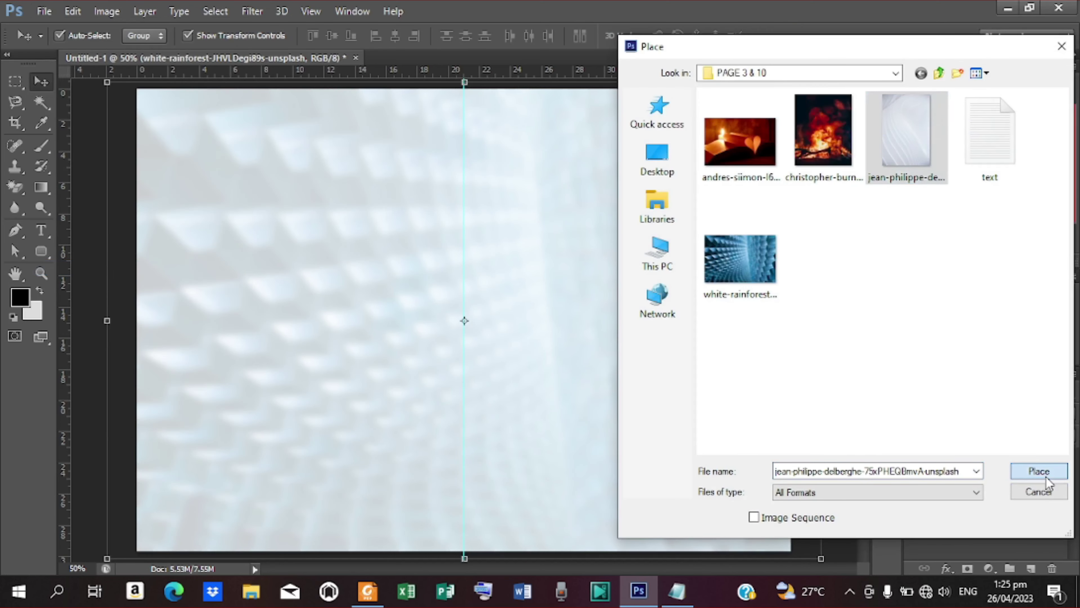
{"action": "left_click", "coordinate": [1038, 491]}
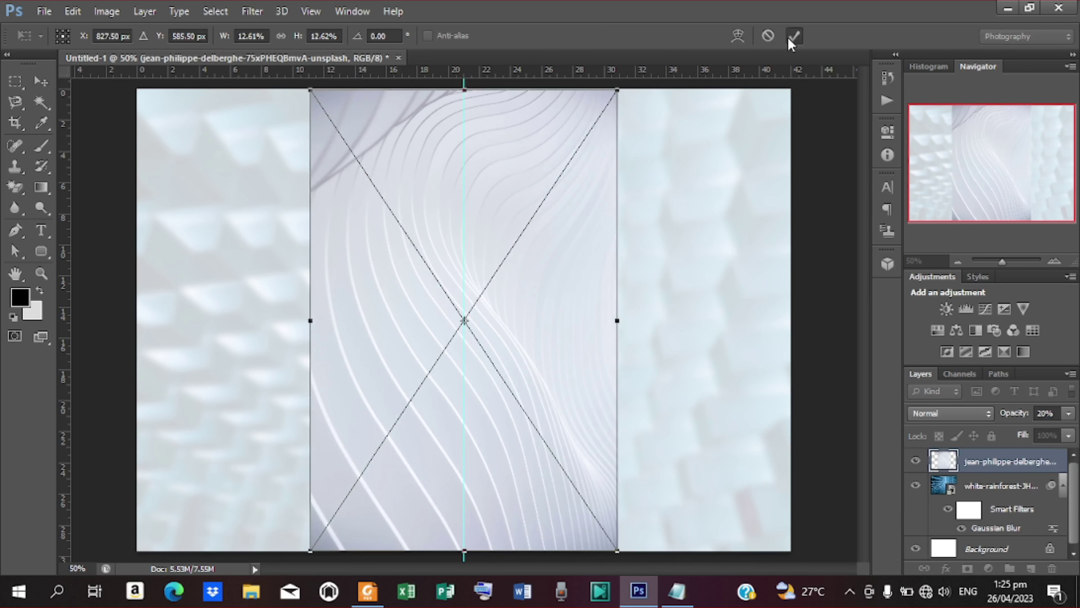
{"action": "left_click", "coordinate": [794, 36]}
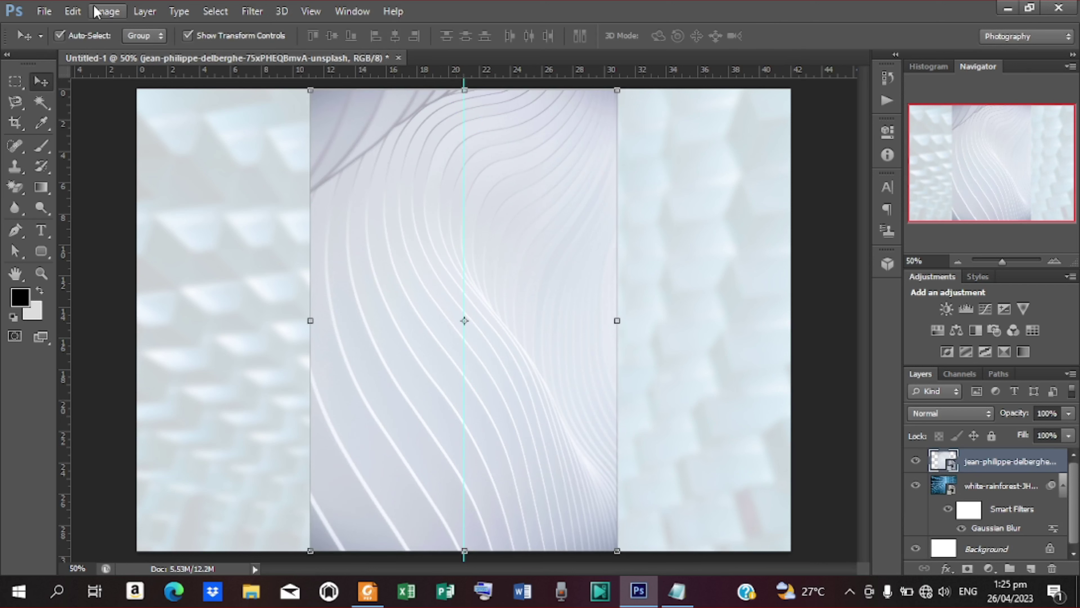
Step: Rotate the wavy-line image 180° plus 90° clockwise, and enlarge it proportionally to about 19.28% so it covers the whole canvas
{"action": "left_click", "coordinate": [72, 11]}
{"action": "mouse_move", "coordinate": [146, 310]}
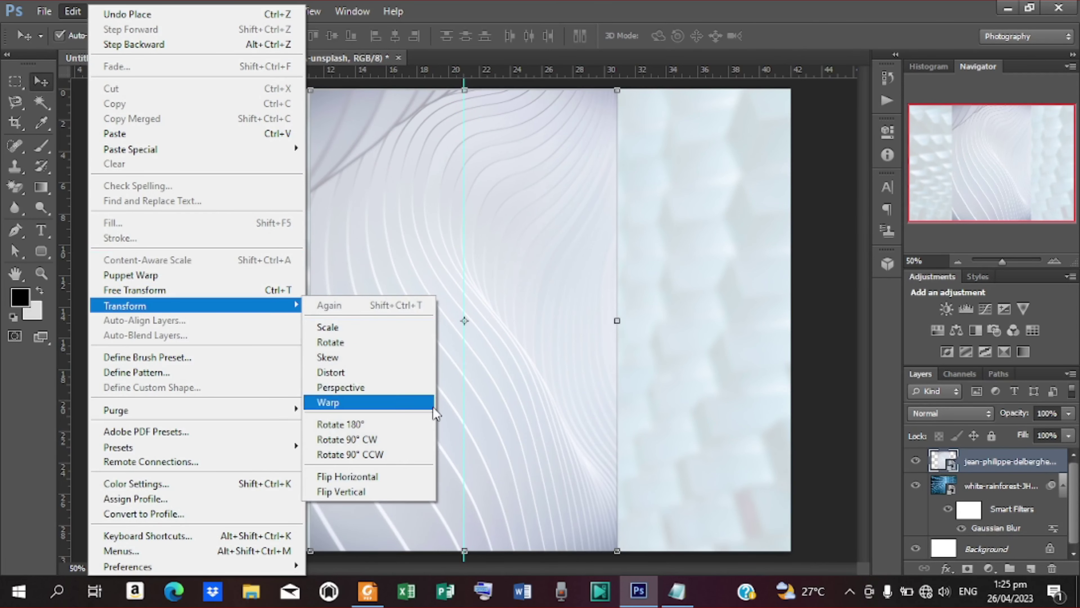
{"action": "left_click", "coordinate": [383, 426]}
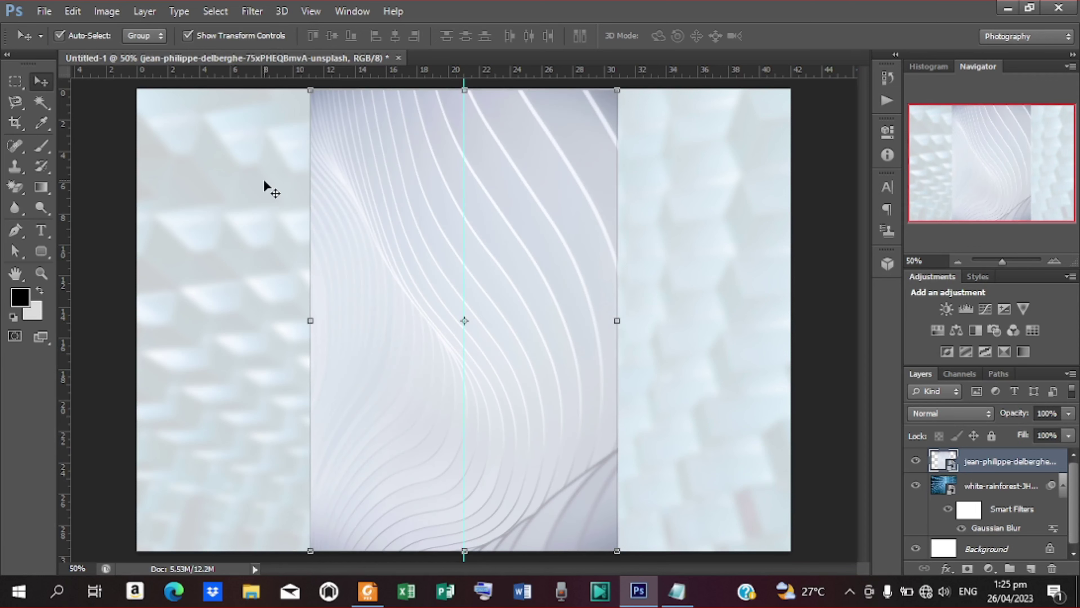
{"action": "left_click", "coordinate": [72, 11]}
{"action": "mouse_move", "coordinate": [255, 306]}
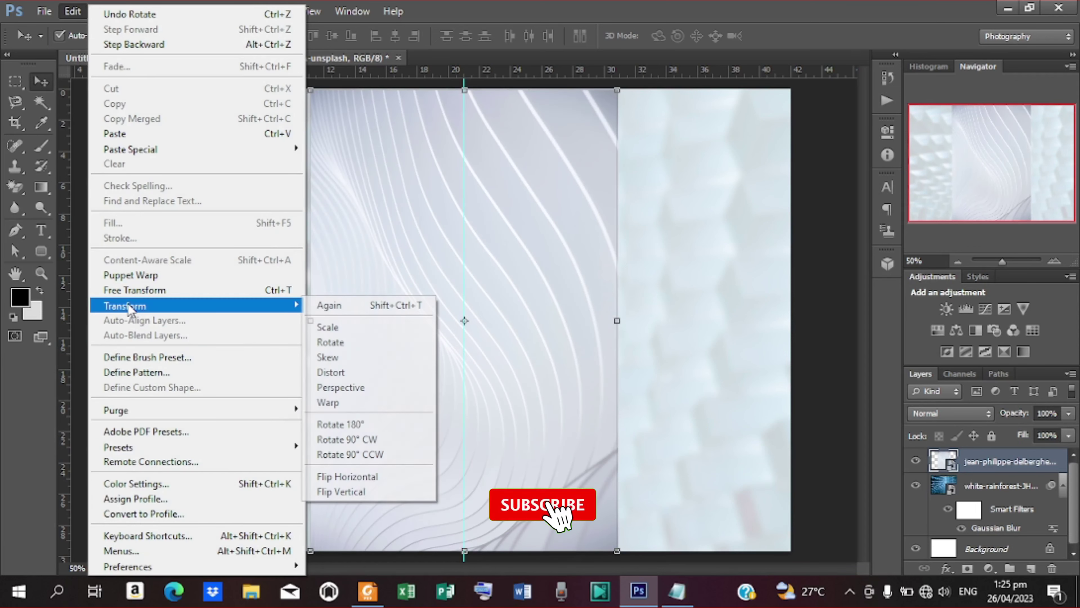
{"action": "left_click", "coordinate": [371, 439]}
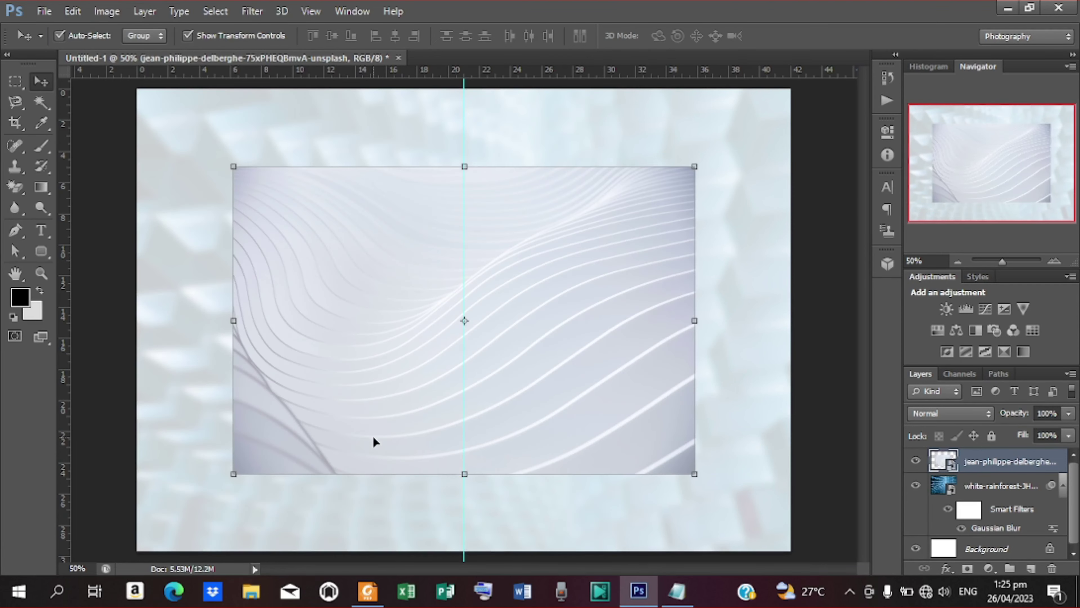
{"action": "left_click_drag", "start_coordinate": [692, 472], "coordinate": [817, 555]}
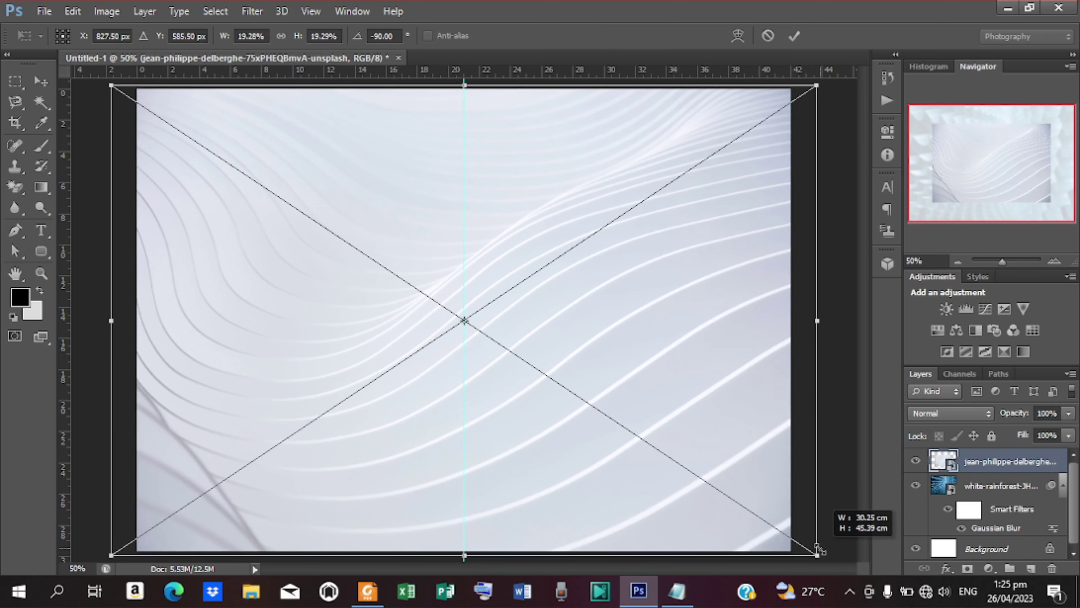
{"action": "left_click", "coordinate": [795, 35]}
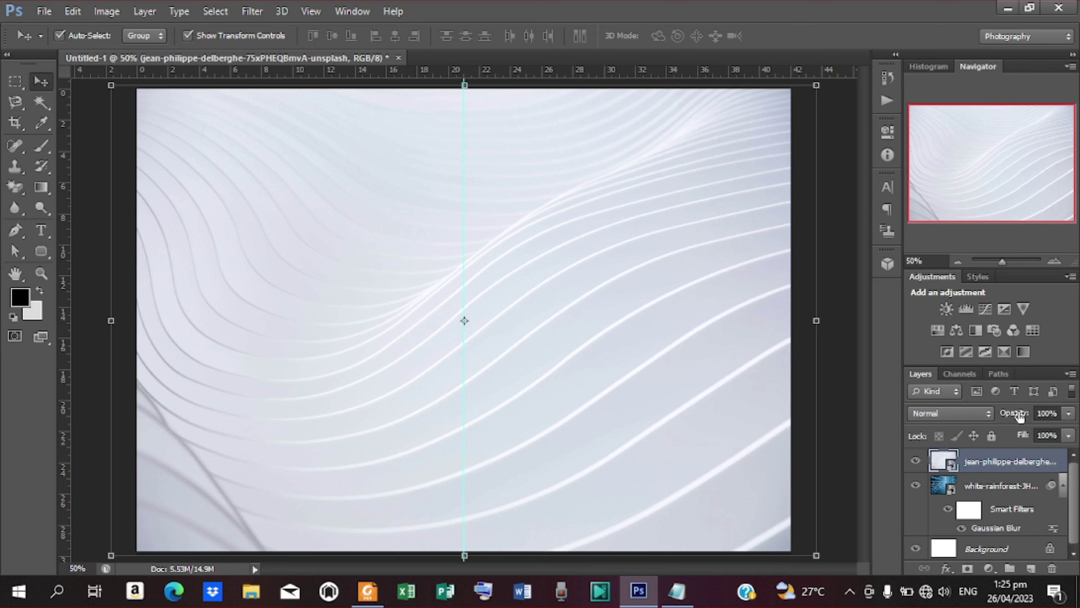
Step: Set the wavy-line image layer's blend mode to Multiply and its opacity to 45%, and deselect the layer
{"action": "left_click_drag", "start_coordinate": [1024, 416], "coordinate": [994, 416]}
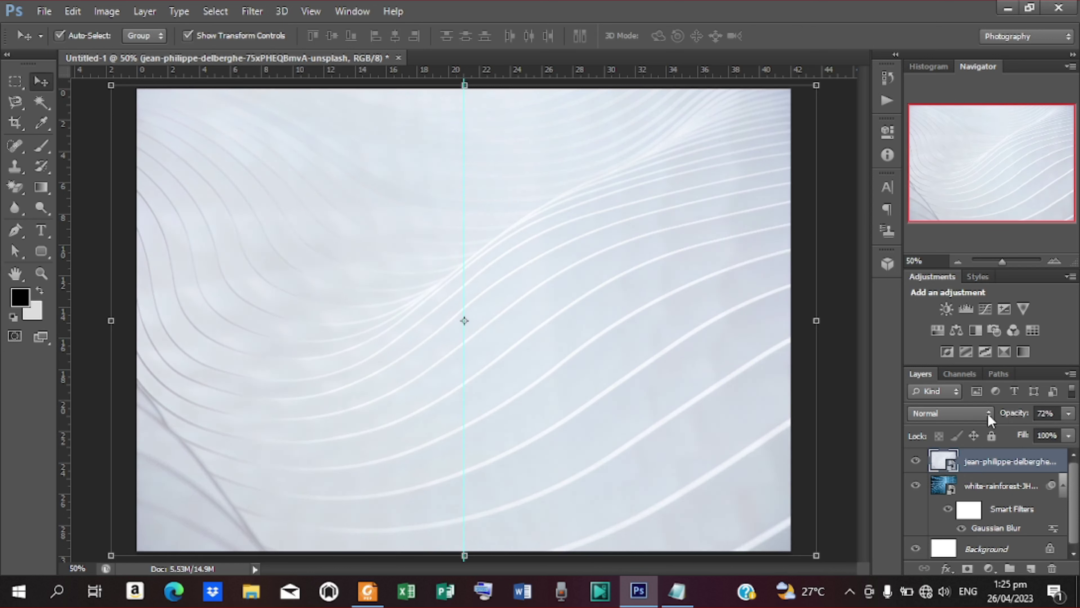
{"action": "left_click", "coordinate": [989, 416]}
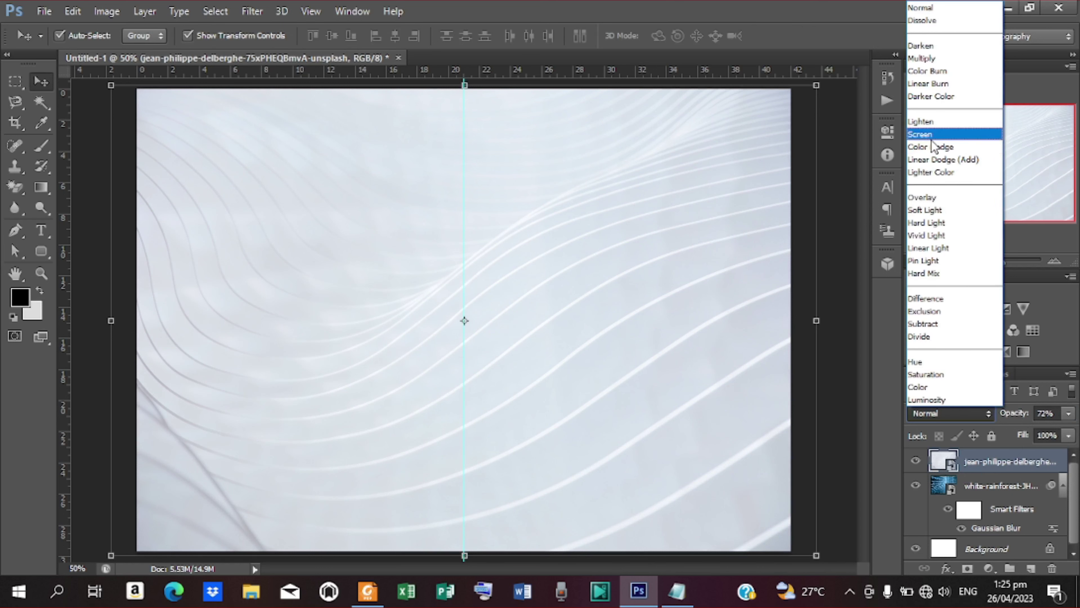
{"action": "left_click", "coordinate": [929, 57]}
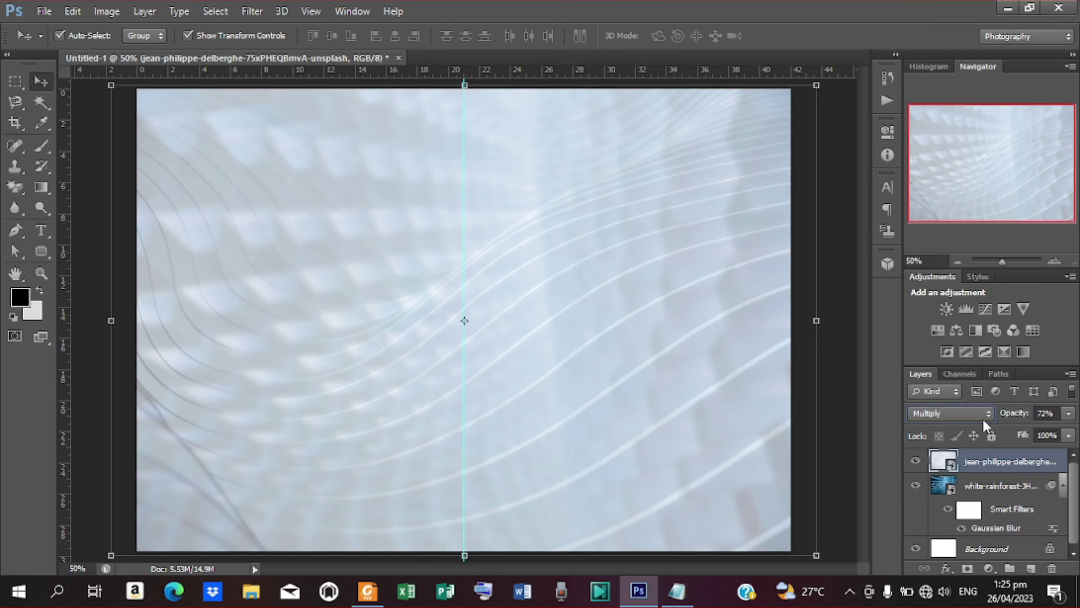
{"action": "left_click_drag", "start_coordinate": [1023, 416], "coordinate": [1004, 418]}
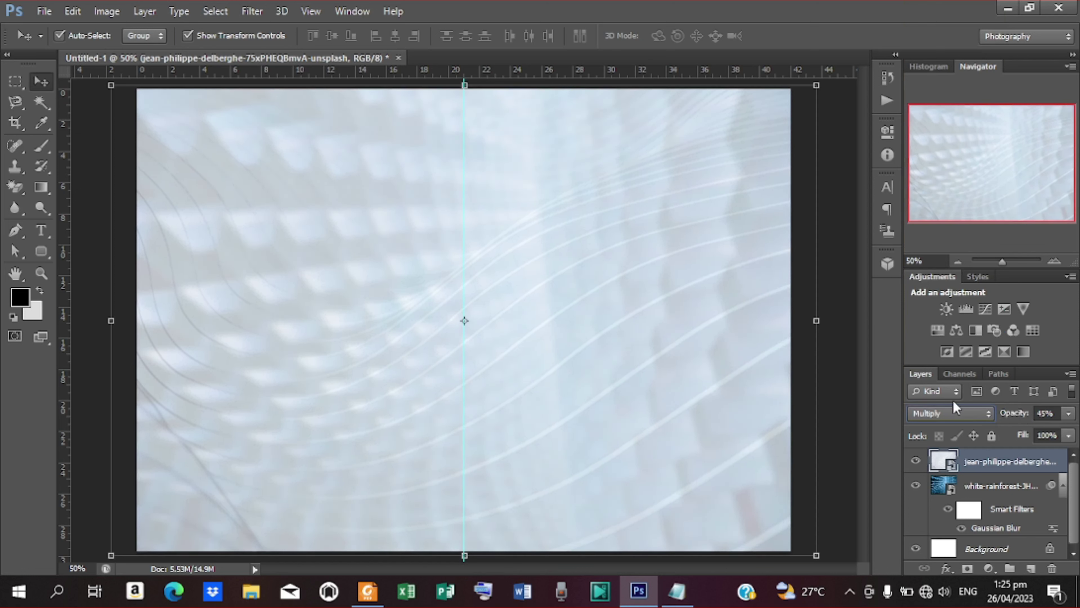
{"action": "key", "text": "ctrl+t"}
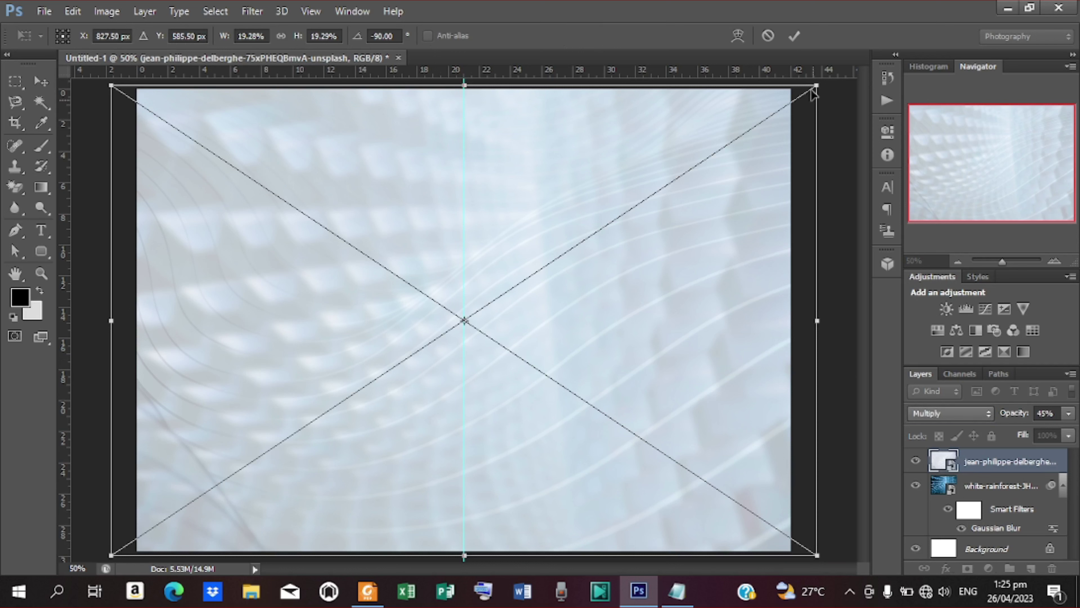
{"action": "left_click", "coordinate": [794, 35]}
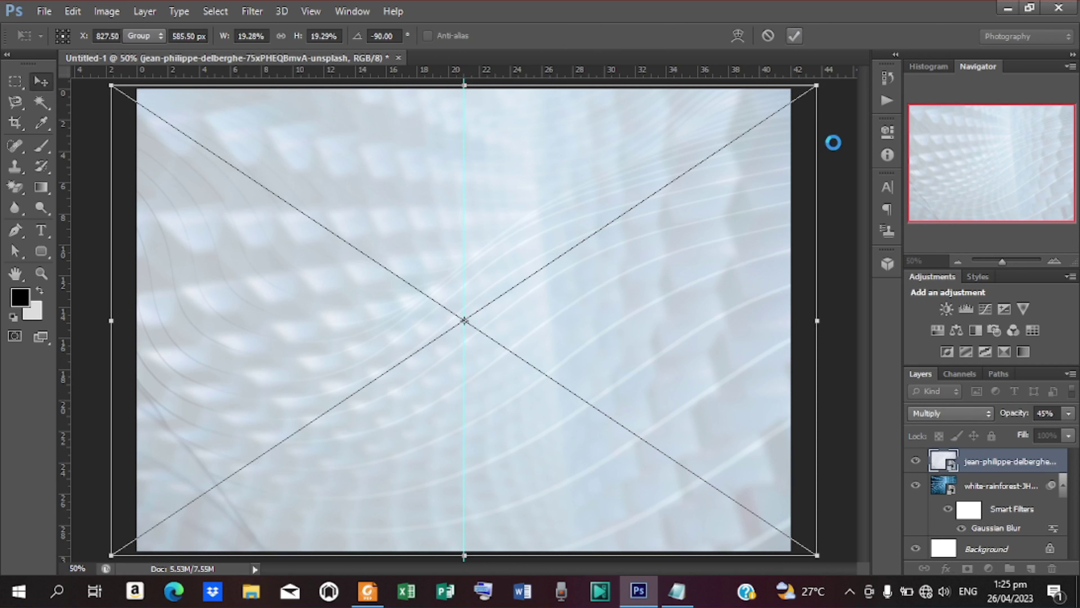
{"action": "left_click", "coordinate": [843, 188]}
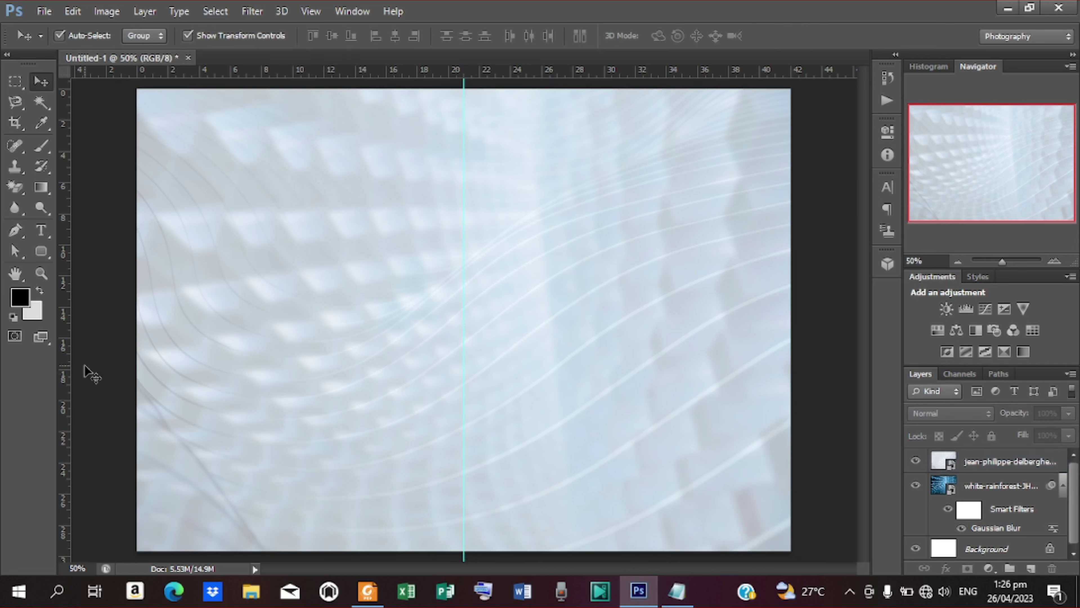
Step: Draw a rectangle shape about 1840 × 156 px across the full width of the canvas's upper edge
{"action": "left_click", "coordinate": [42, 253]}
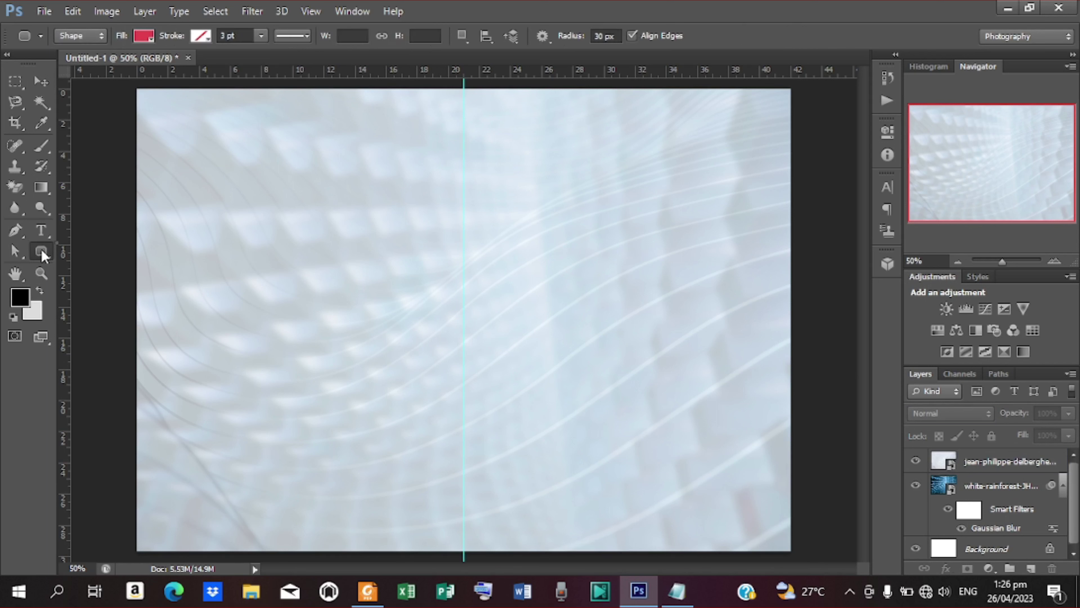
{"action": "left_click", "coordinate": [42, 253]}
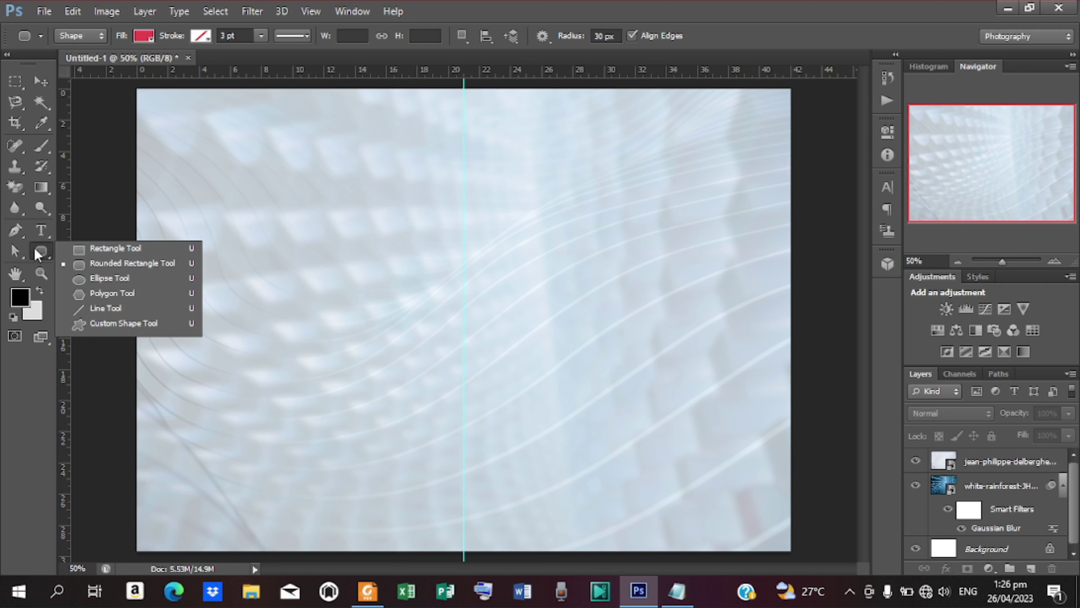
{"action": "left_click", "coordinate": [139, 248]}
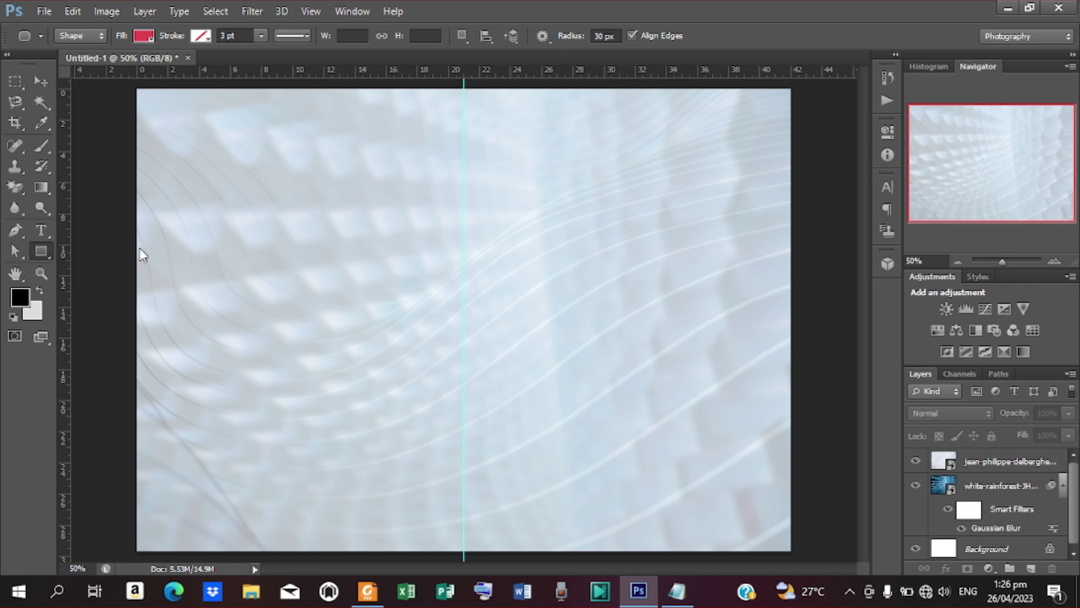
{"action": "left_click_drag", "start_coordinate": [106, 84], "coordinate": [840, 135]}
{"action": "left_click_drag", "start_coordinate": [835, 149], "coordinate": [832, 145]}
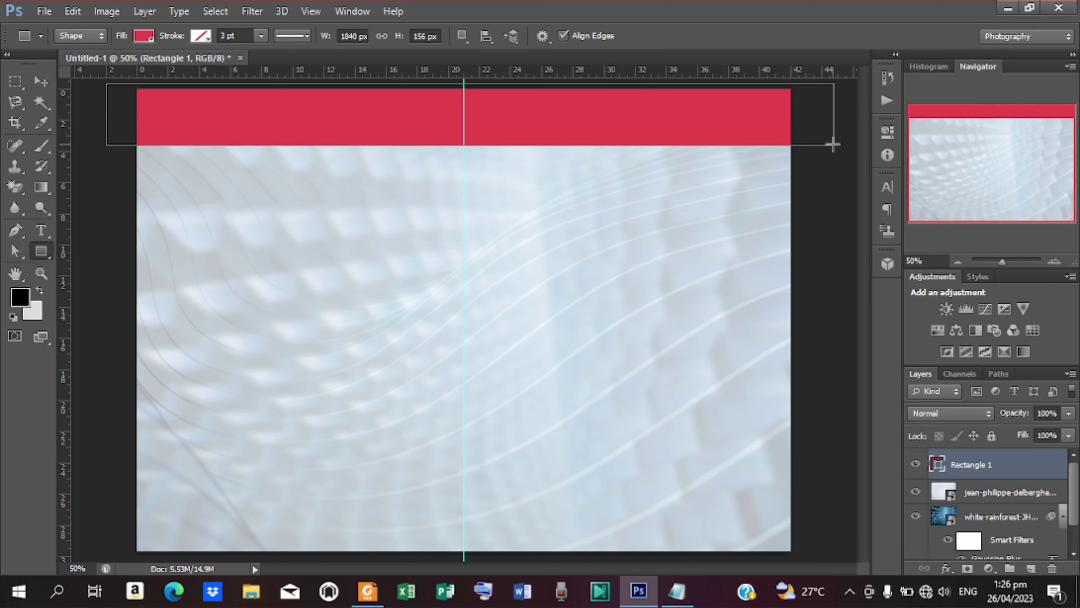
Step: Change the upper rectangle's fill to bright red ff0414
{"action": "left_click", "coordinate": [144, 38]}
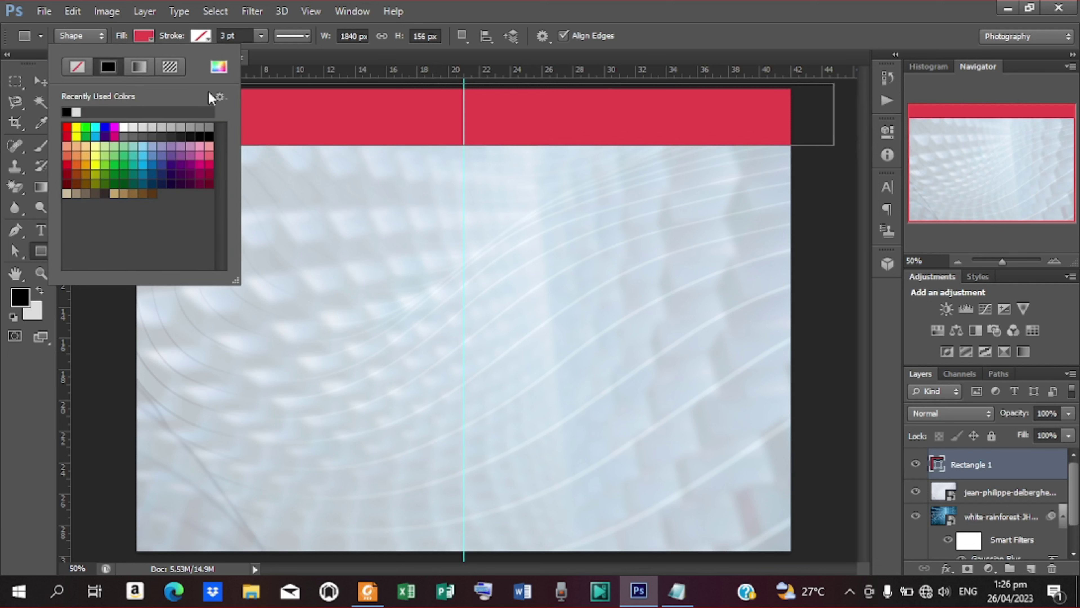
{"action": "left_click", "coordinate": [218, 73]}
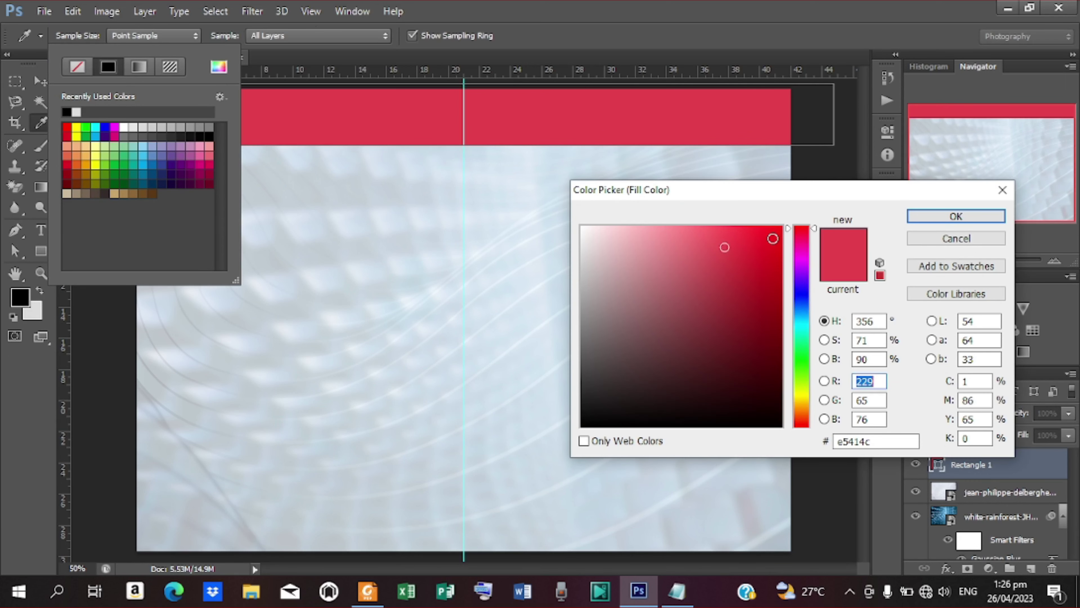
{"action": "left_click", "coordinate": [773, 243]}
{"action": "left_click_drag", "start_coordinate": [773, 242], "coordinate": [779, 215]}
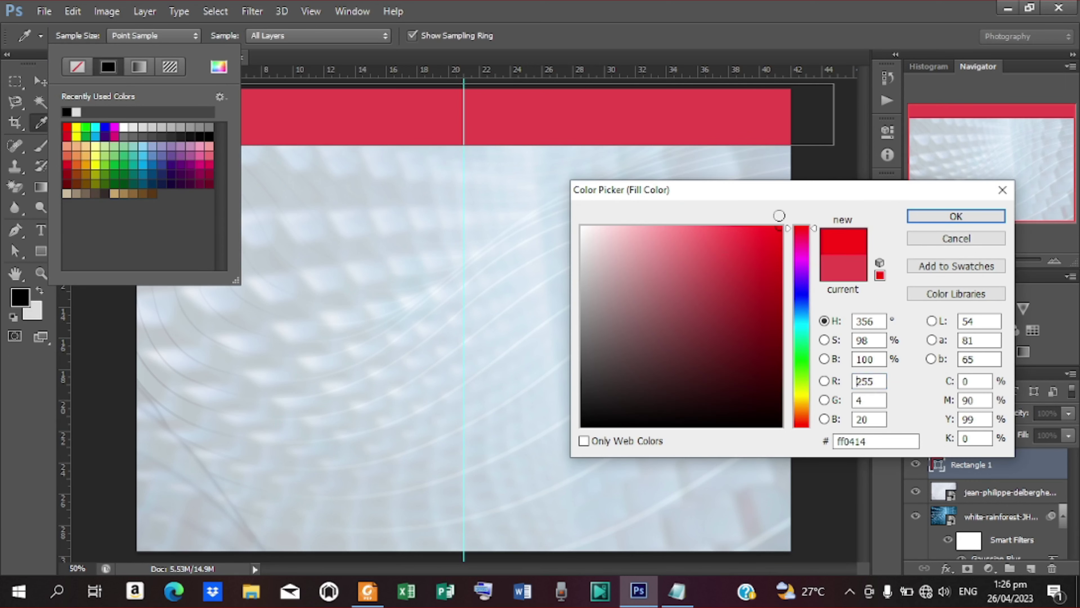
{"action": "left_click", "coordinate": [953, 216]}
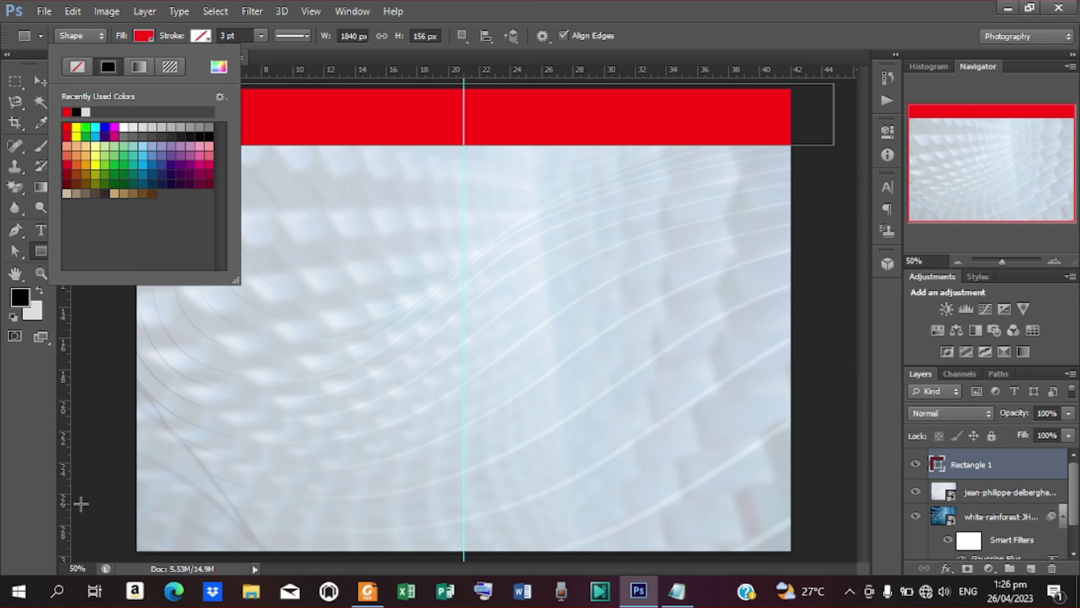
Step: Draw a second rectangle about 1810 × 172 px across the canvas's lower edge and nudge it slightly downward
{"action": "left_click", "coordinate": [101, 503]}
{"action": "left_click_drag", "start_coordinate": [102, 504], "coordinate": [816, 572]}
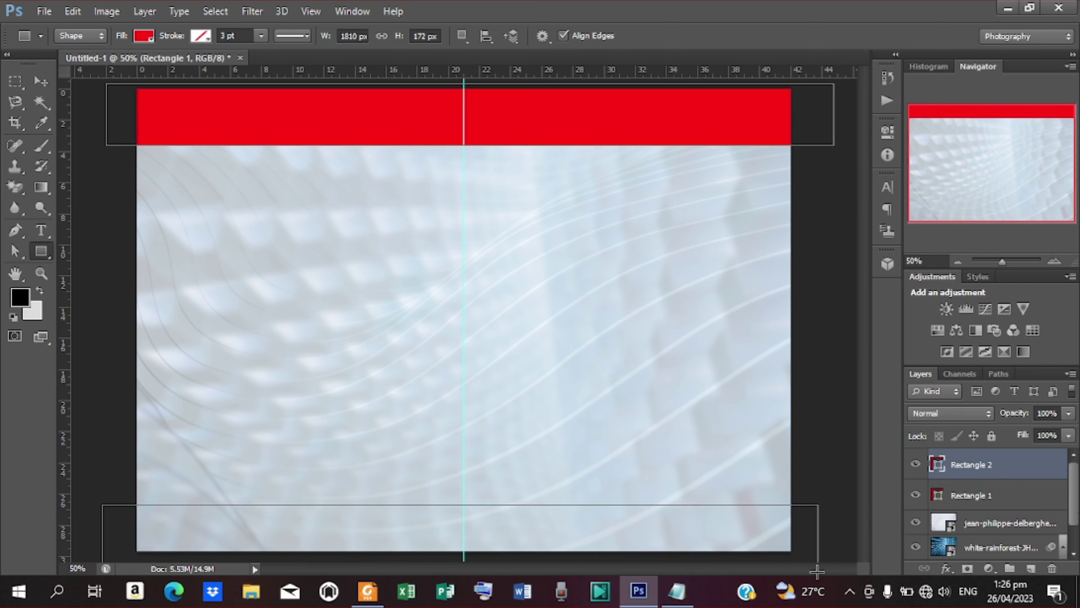
{"action": "left_click", "coordinate": [40, 84]}
{"action": "key", "text": "Down"}
{"action": "key", "text": "Down"}
{"action": "key", "text": "Down"}
{"action": "key", "text": "Down"}
{"action": "key", "text": "Down"}
{"action": "key", "text": "Down"}
{"action": "key", "text": "Down"}
{"action": "key", "text": "Down"}
{"action": "key", "text": "Down"}
{"action": "key", "text": "Down"}
{"action": "key", "text": "Down"}
{"action": "key", "text": "Down"}
{"action": "key", "text": "Down"}
{"action": "key", "text": "Down"}
{"action": "key", "text": "Down"}
{"action": "key", "text": "Down"}
{"action": "key", "text": "Down"}
{"action": "key", "text": "Down"}
{"action": "key", "text": "Down"}
{"action": "key", "text": "Down"}
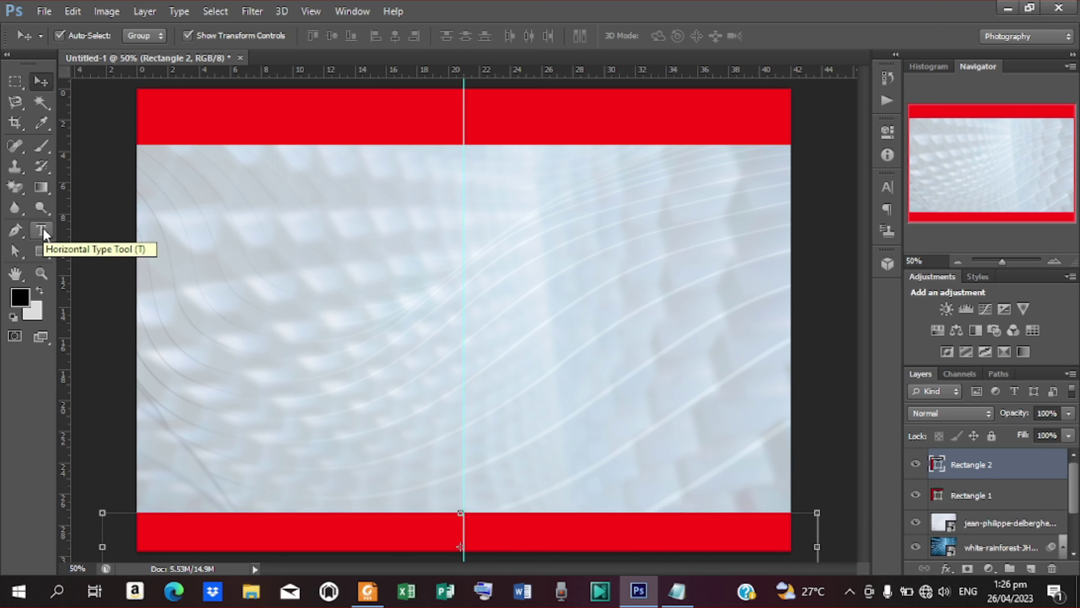
Step: Change the lower rectangle's fill to dark red c22900
{"action": "left_click", "coordinate": [40, 251]}
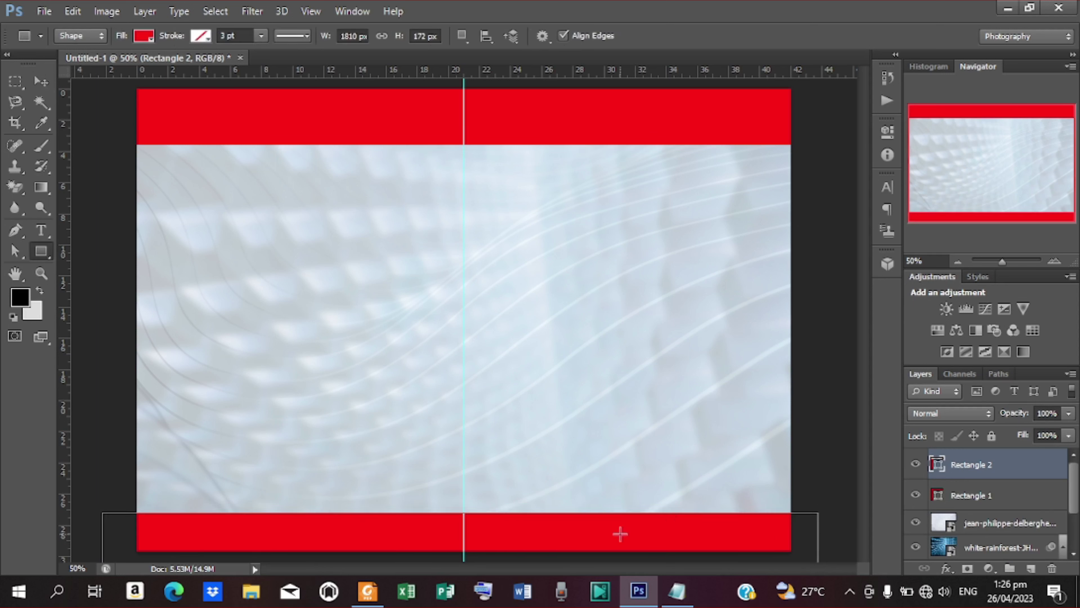
{"action": "left_click", "coordinate": [151, 38]}
{"action": "left_click", "coordinate": [221, 69]}
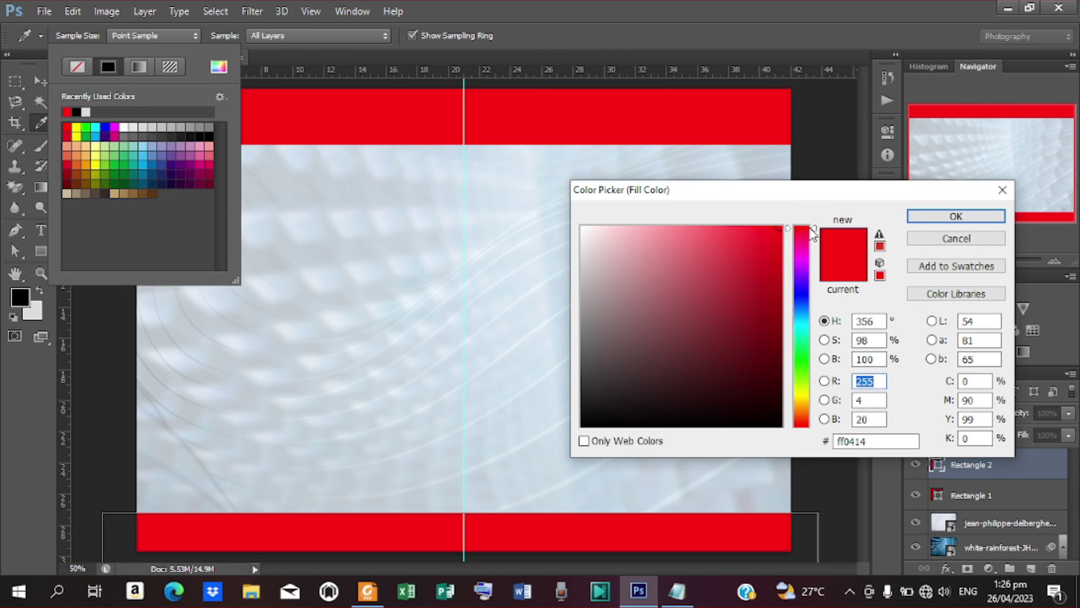
{"action": "left_click_drag", "start_coordinate": [794, 225], "coordinate": [802, 420]}
{"action": "left_click", "coordinate": [779, 259]}
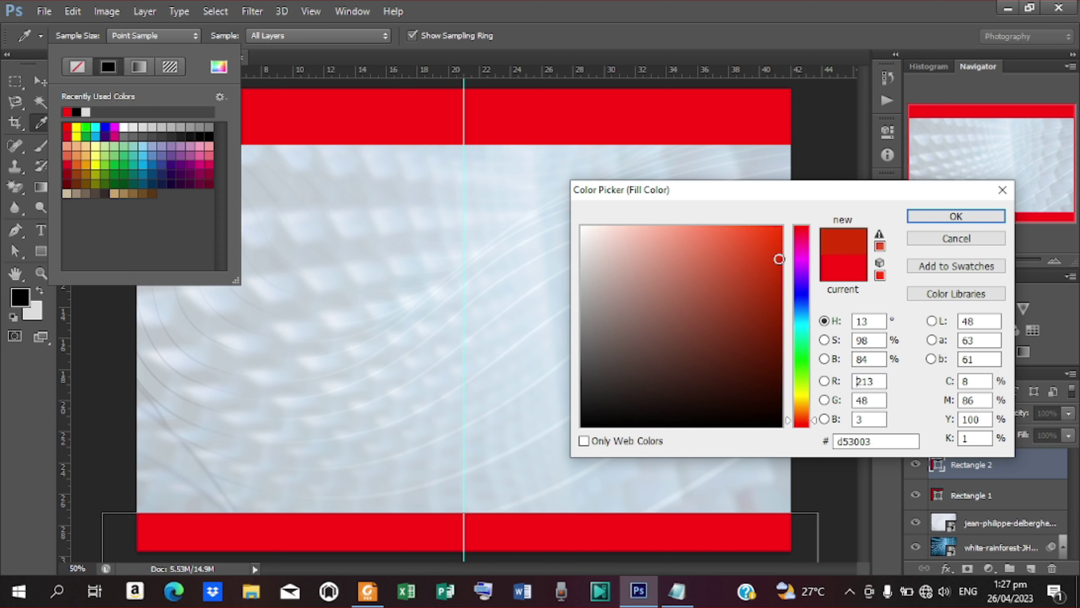
{"action": "left_click_drag", "start_coordinate": [778, 259], "coordinate": [780, 274]}
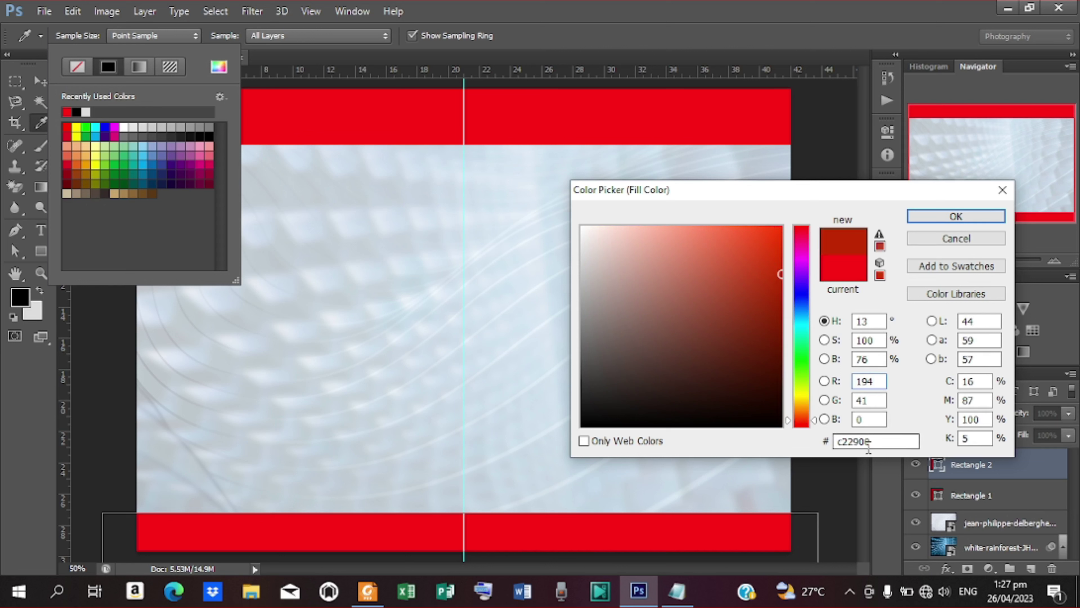
{"action": "left_click", "coordinate": [940, 221]}
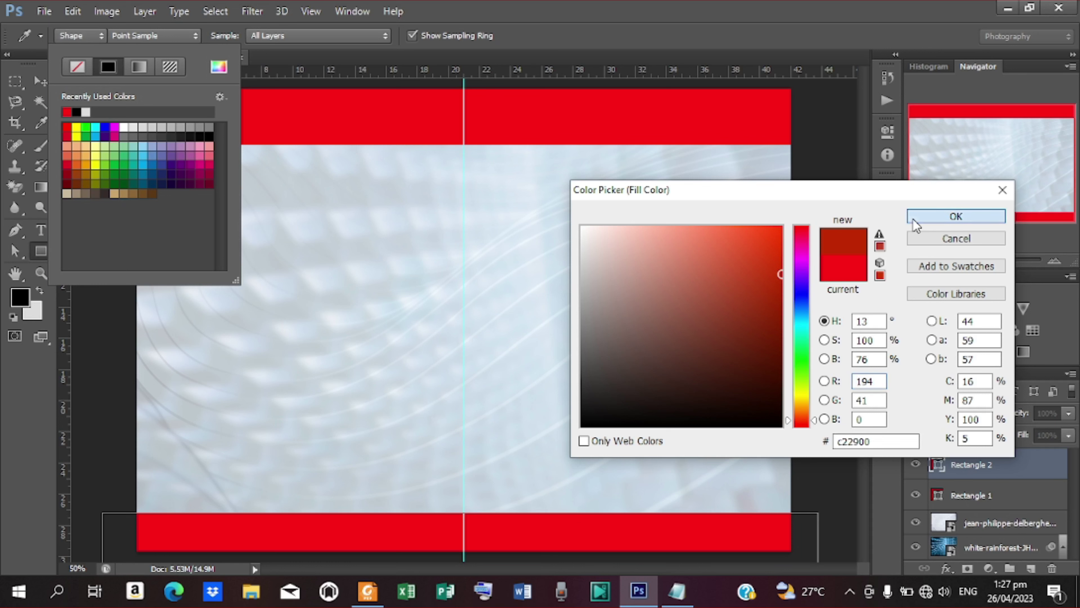
{"action": "left_click", "coordinate": [30, 76]}
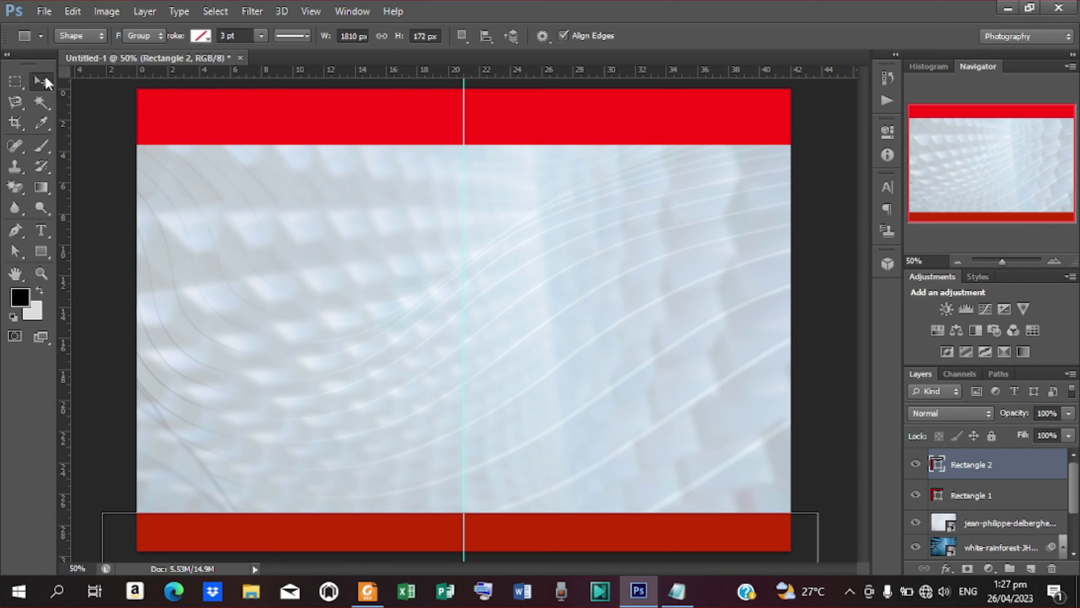
Step: Place the candle and heart-shaped book image from the PAGE 3 & 10 folder directly above the upper rectangle's layer
{"action": "left_click", "coordinate": [41, 81]}
{"action": "left_click", "coordinate": [665, 136]}
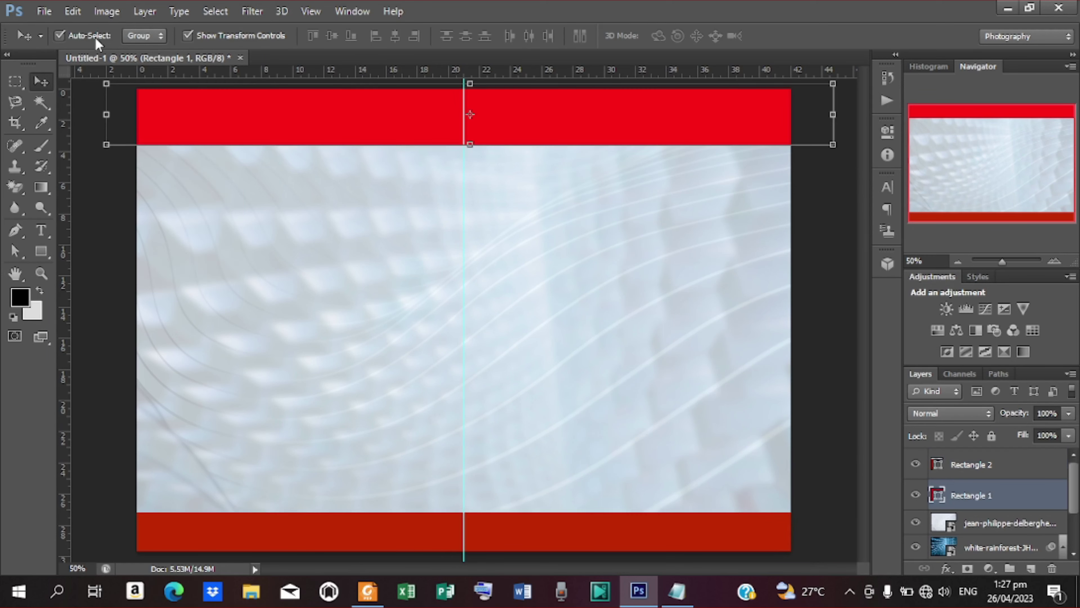
{"action": "left_click", "coordinate": [44, 12]}
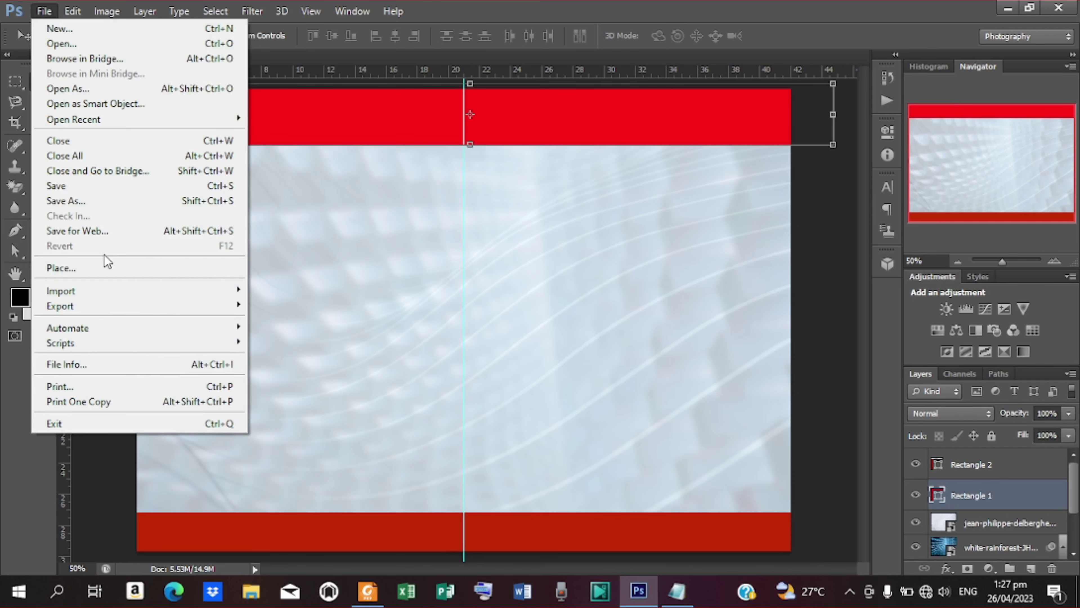
{"action": "left_click", "coordinate": [104, 268]}
{"action": "left_click", "coordinate": [740, 142]}
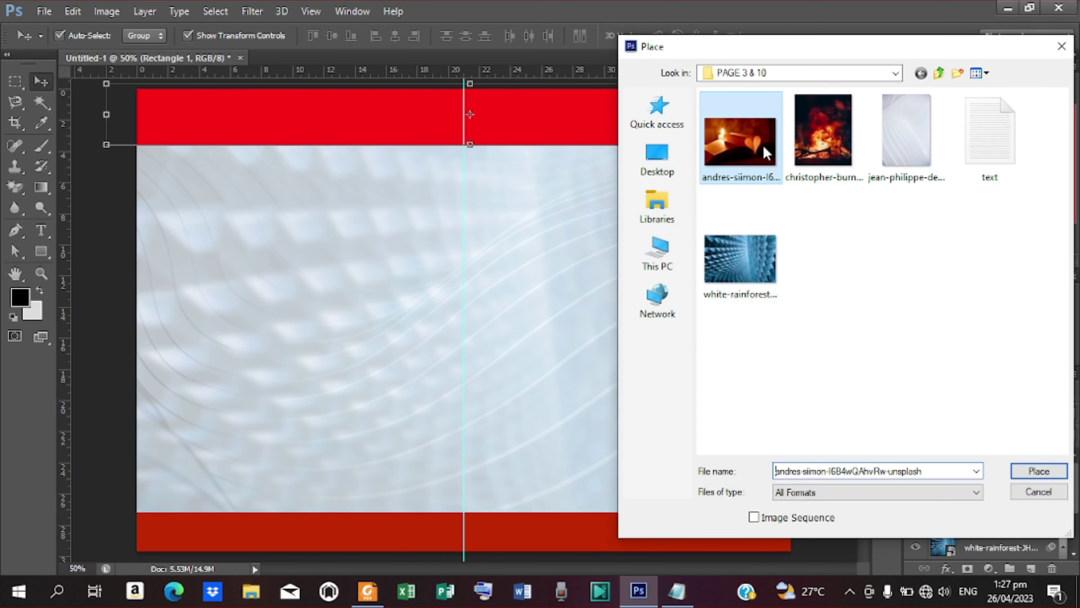
{"action": "left_click", "coordinate": [1038, 471]}
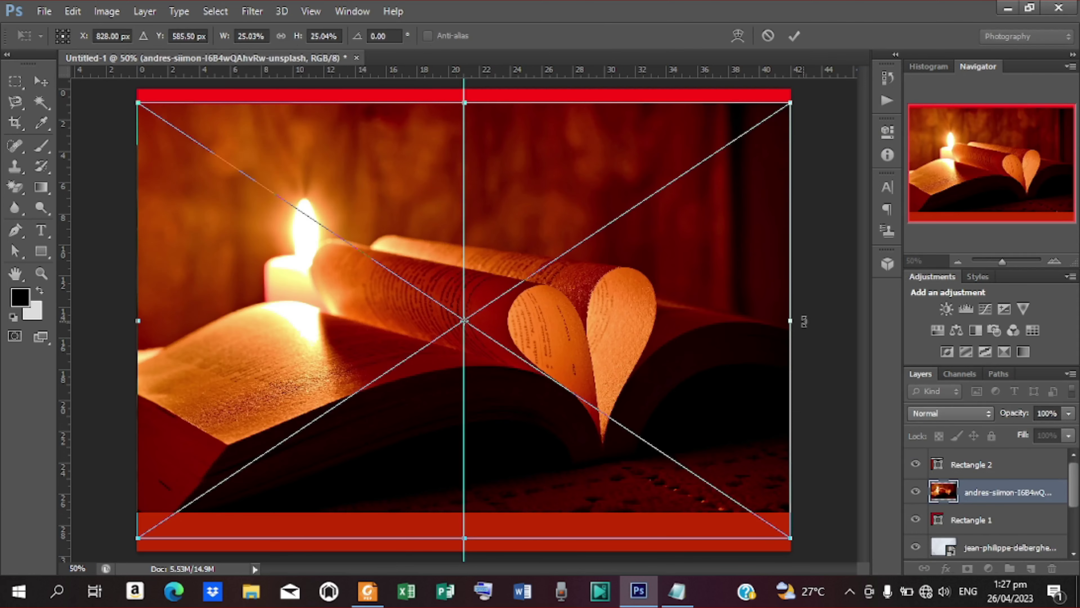
Step: Widen the placed book image to about 25.61% and move it up to about Y 241.5 px, past the canvas's upper edge
{"action": "left_click_drag", "start_coordinate": [790, 323], "coordinate": [800, 321]}
{"action": "left_click_drag", "start_coordinate": [508, 261], "coordinate": [501, 128]}
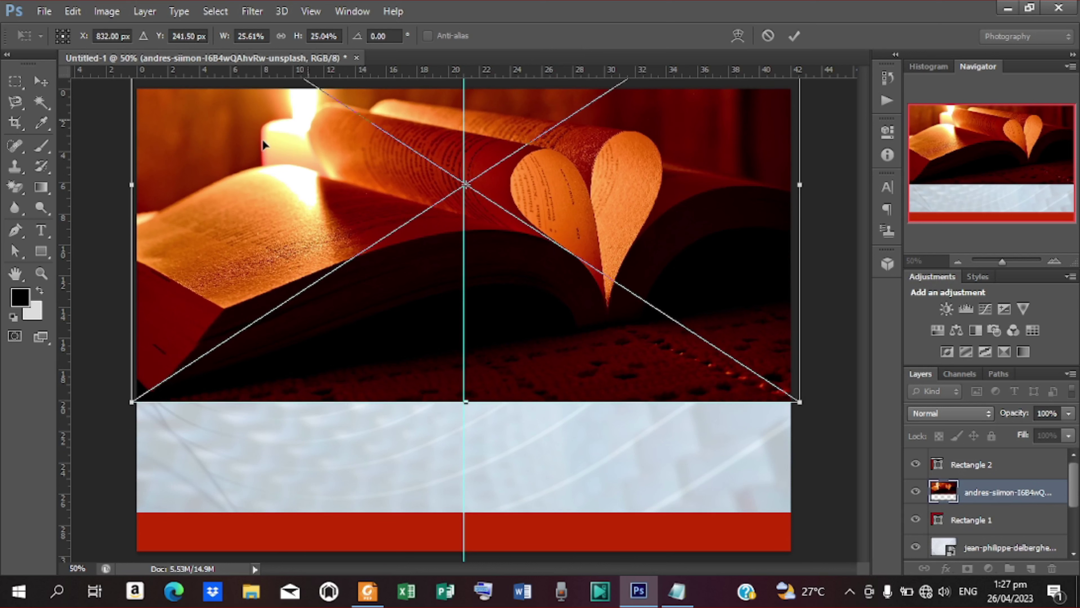
{"action": "left_click", "coordinate": [794, 36]}
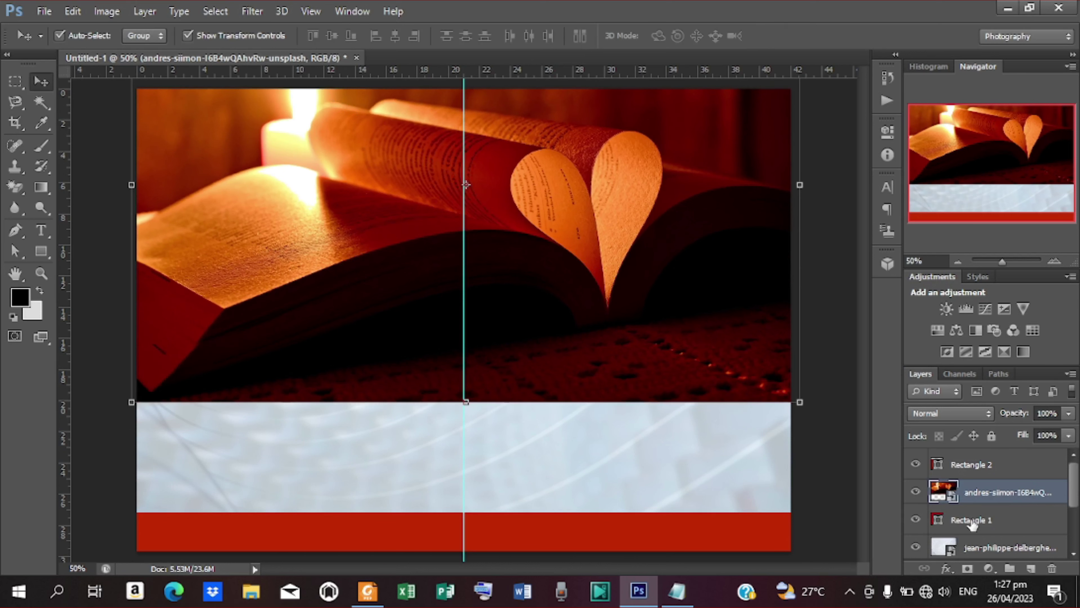
Step: Clip the book image to the upper red rectangle with a clipping mask and nudge the image slightly downward
{"action": "right_click", "coordinate": [981, 496]}
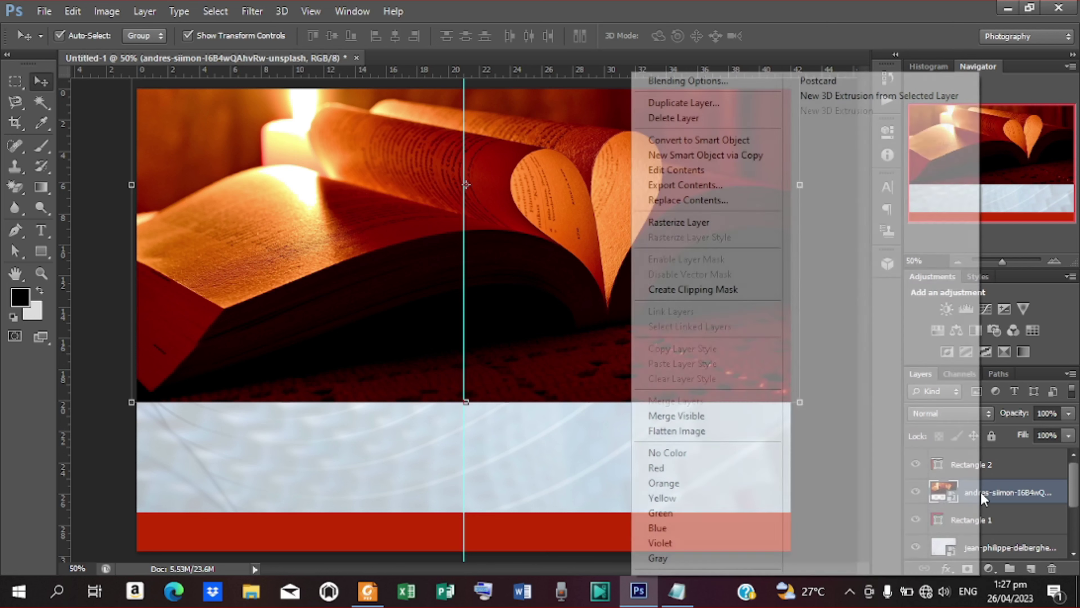
{"action": "left_click", "coordinate": [719, 289]}
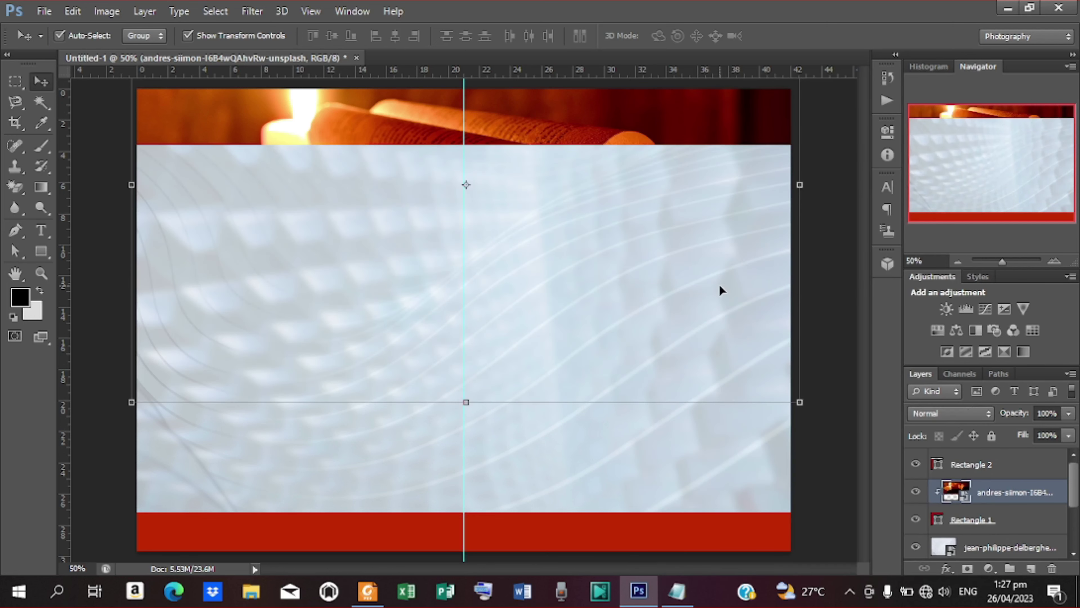
{"action": "key", "text": "Down"}
{"action": "key", "text": "Down"}
{"action": "key", "text": "Down"}
{"action": "key", "text": "Down"}
{"action": "key", "text": "Down"}
{"action": "key", "text": "Down"}
{"action": "key", "text": "Down"}
{"action": "key", "text": "Down"}
{"action": "key", "text": "Down"}
{"action": "key", "text": "Down"}
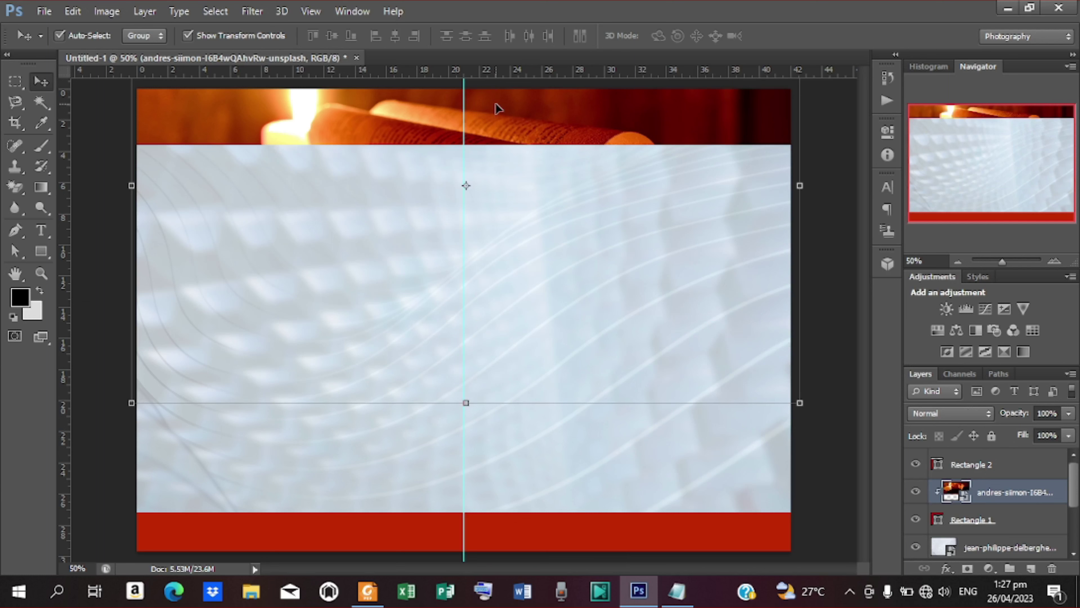
Step: Set the clipped book image's blend mode to Screen and its opacity to 57%
{"action": "left_click", "coordinate": [986, 419]}
{"action": "left_click", "coordinate": [942, 209]}
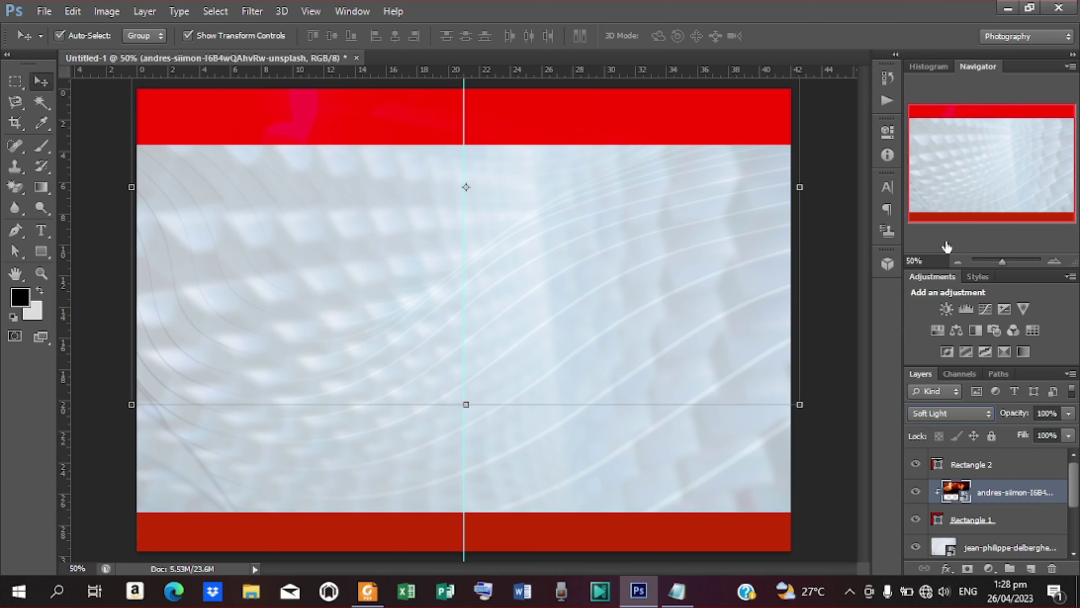
{"action": "left_click", "coordinate": [986, 414]}
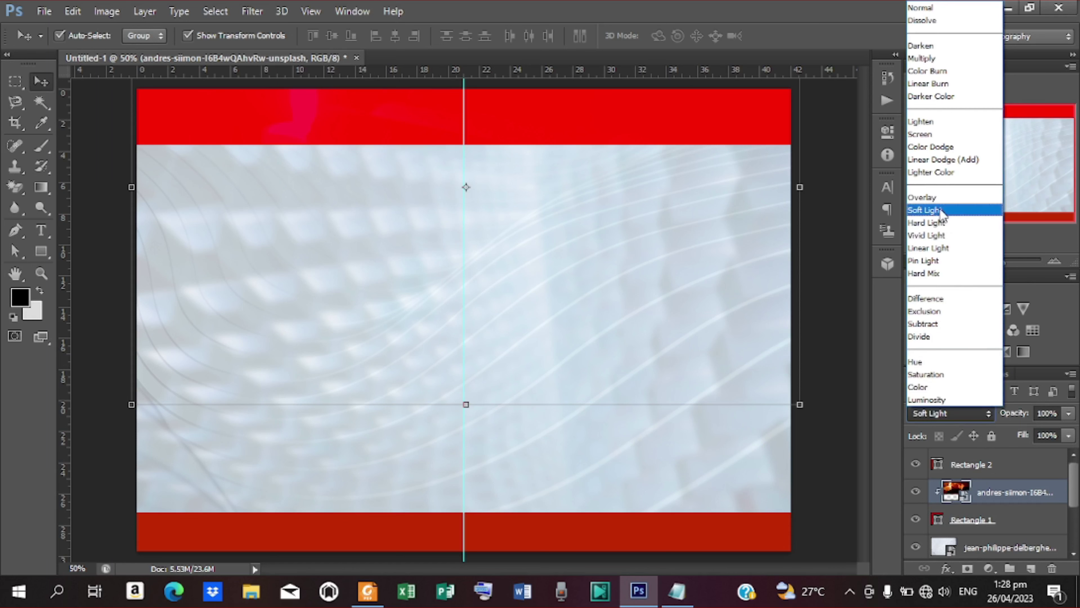
{"action": "left_click", "coordinate": [928, 134]}
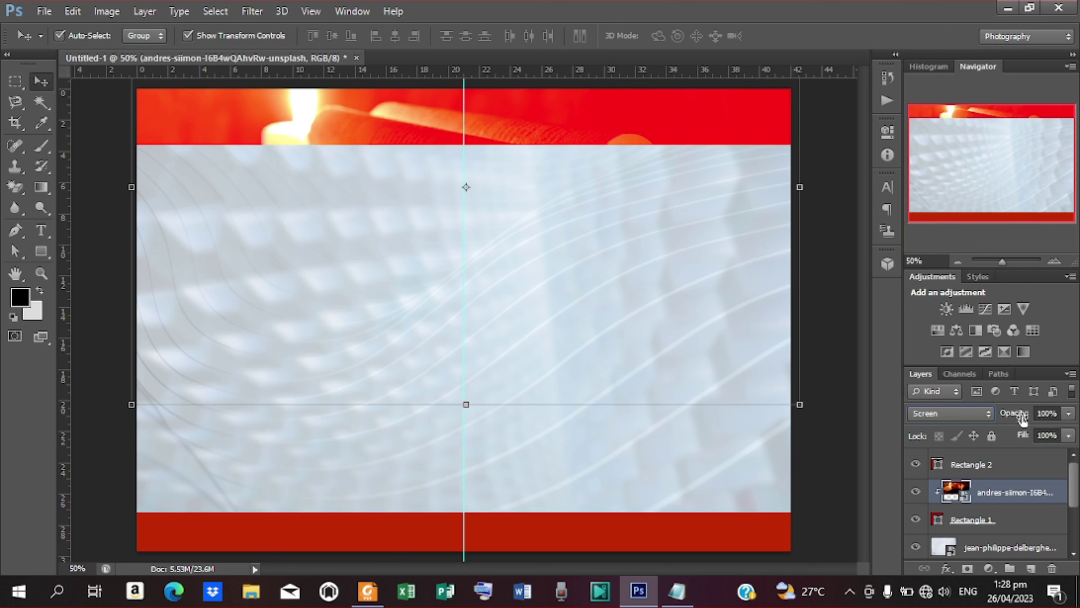
{"action": "left_click_drag", "start_coordinate": [1022, 415], "coordinate": [995, 420]}
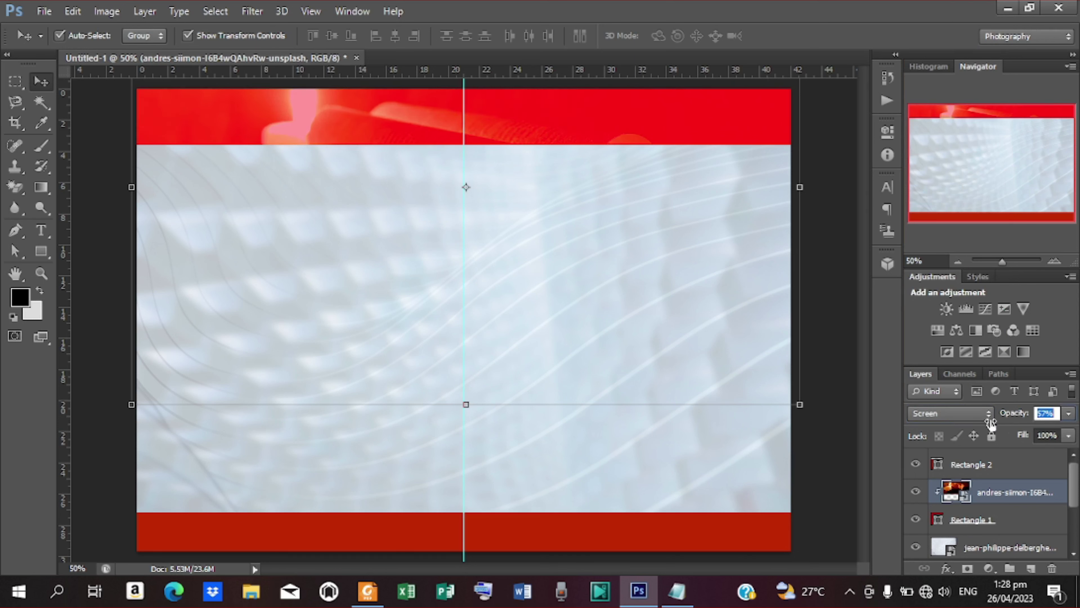
{"action": "left_click", "coordinate": [842, 345]}
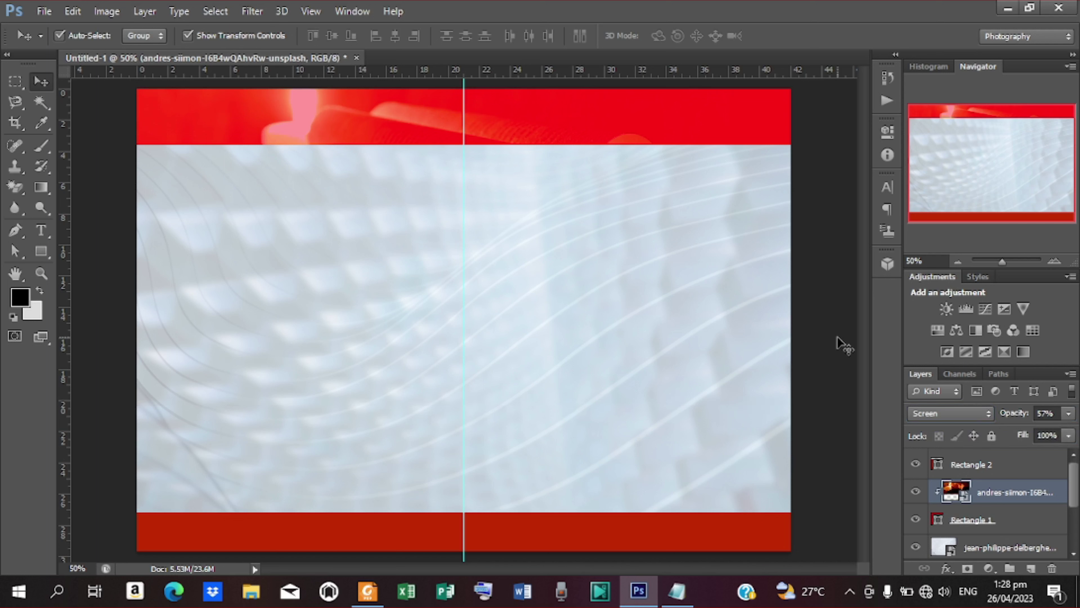
Step: Place the campfire image from the PAGE 3 & 10 folder directly above the lower rectangle's layer
{"action": "left_click", "coordinate": [591, 531]}
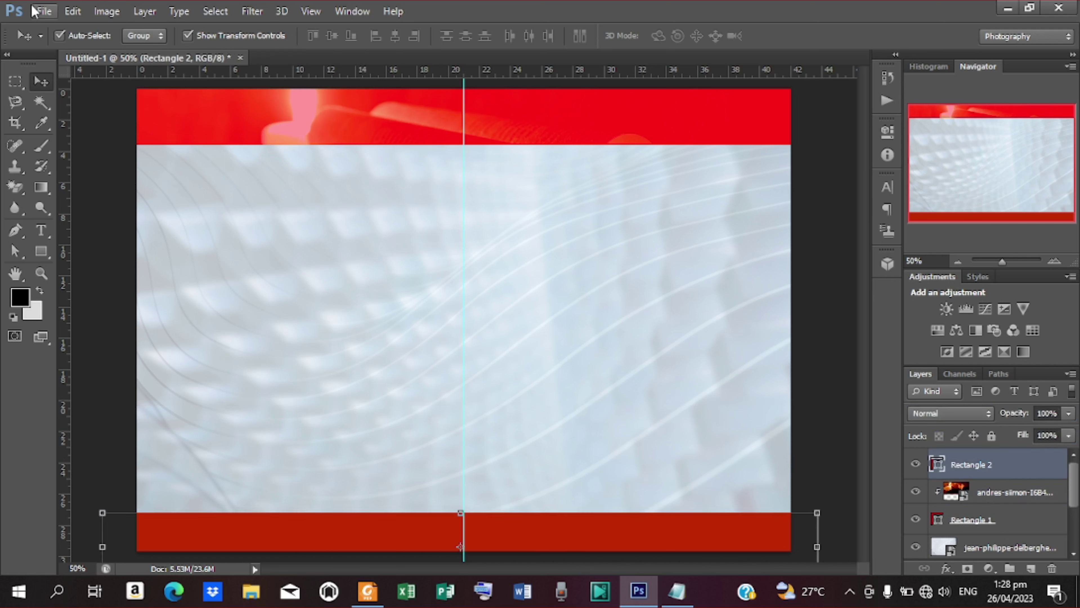
{"action": "left_click", "coordinate": [44, 11]}
{"action": "left_click", "coordinate": [157, 268]}
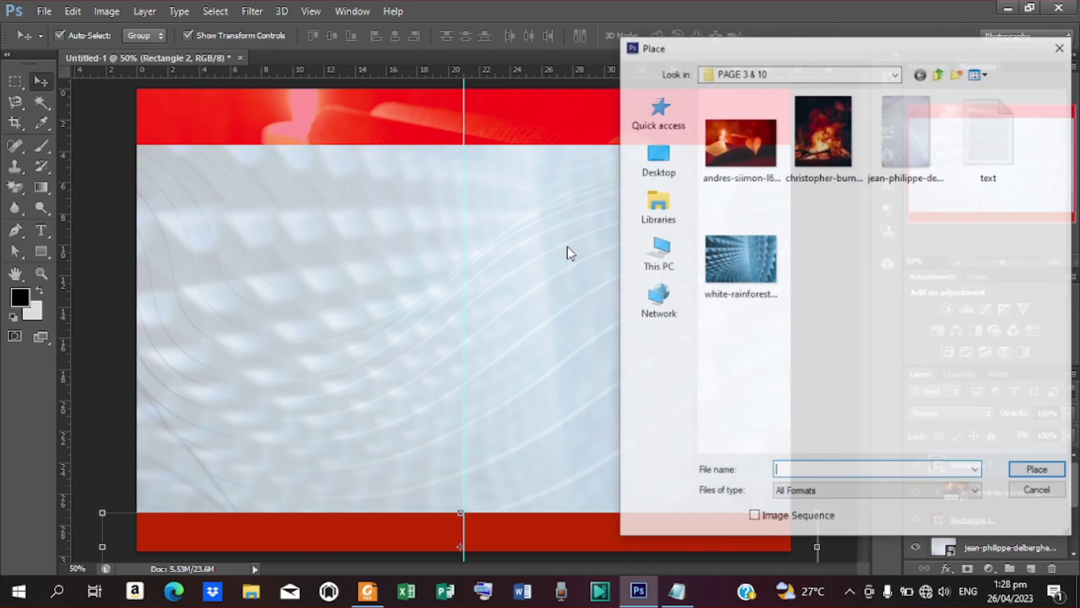
{"action": "left_click", "coordinate": [823, 138]}
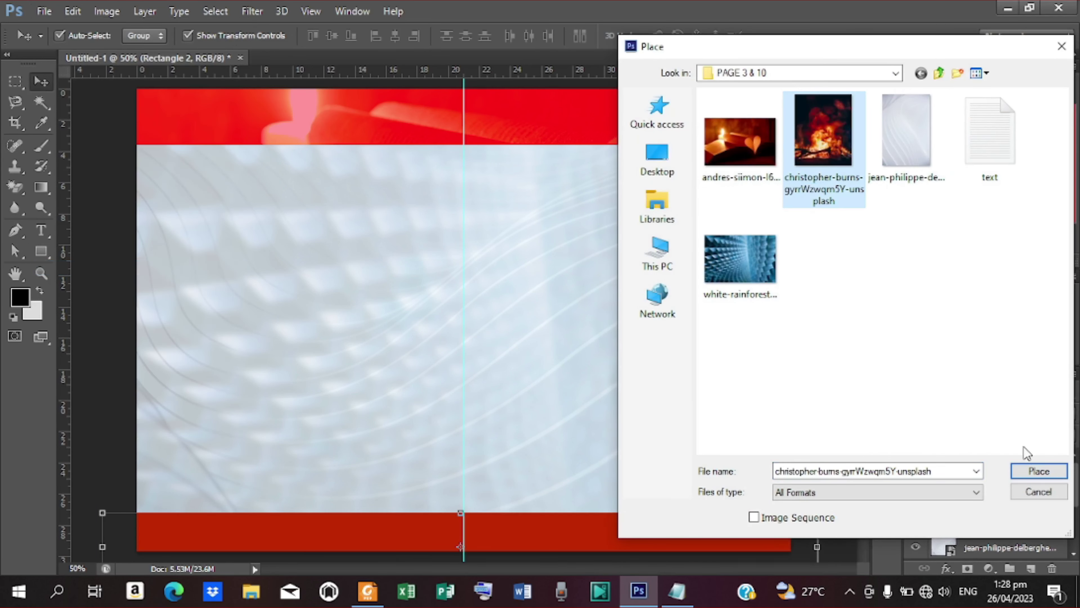
{"action": "left_click", "coordinate": [1037, 472]}
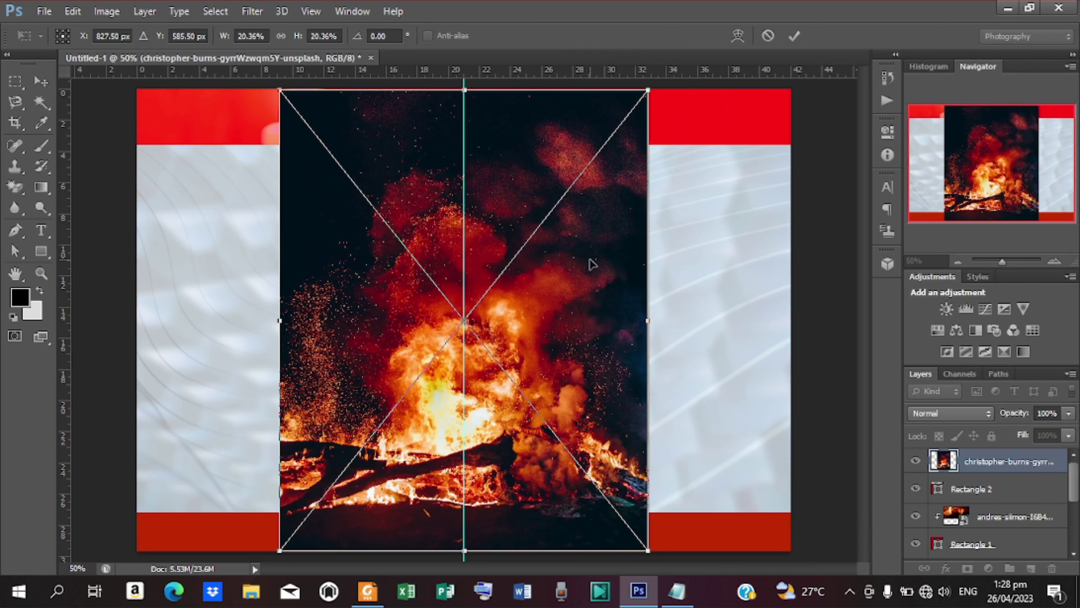
Step: Move the campfire image down to about Y 726.5 px, widen it to about 38.34% past both canvas sides, and commit the placement
{"action": "left_click_drag", "start_coordinate": [565, 357], "coordinate": [559, 411]}
{"action": "left_click_drag", "start_coordinate": [649, 390], "coordinate": [805, 390]}
{"action": "left_click_drag", "start_coordinate": [277, 418], "coordinate": [108, 396]}
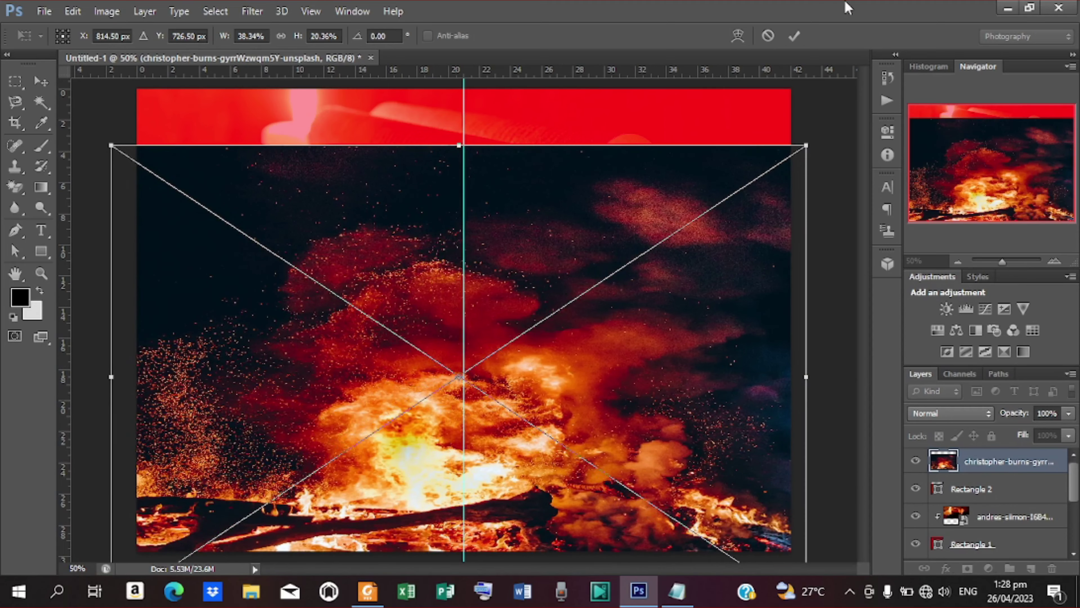
{"action": "left_click", "coordinate": [793, 36]}
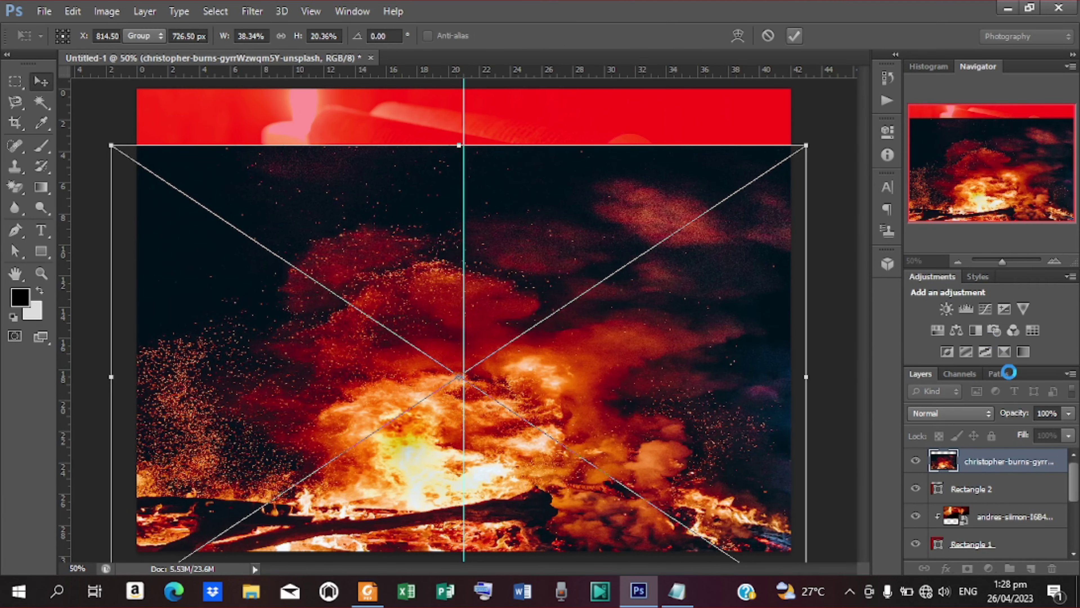
Step: Clip the campfire image to the lower rectangle and blend it in with Screen mode at 21% opacity
{"action": "right_click", "coordinate": [975, 468]}
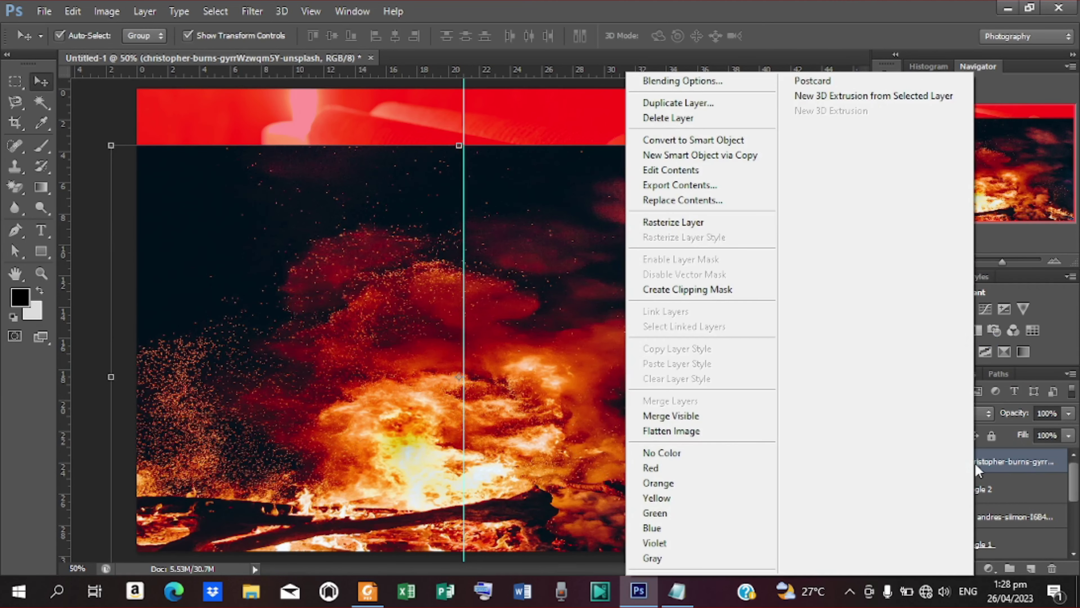
{"action": "left_click", "coordinate": [722, 290]}
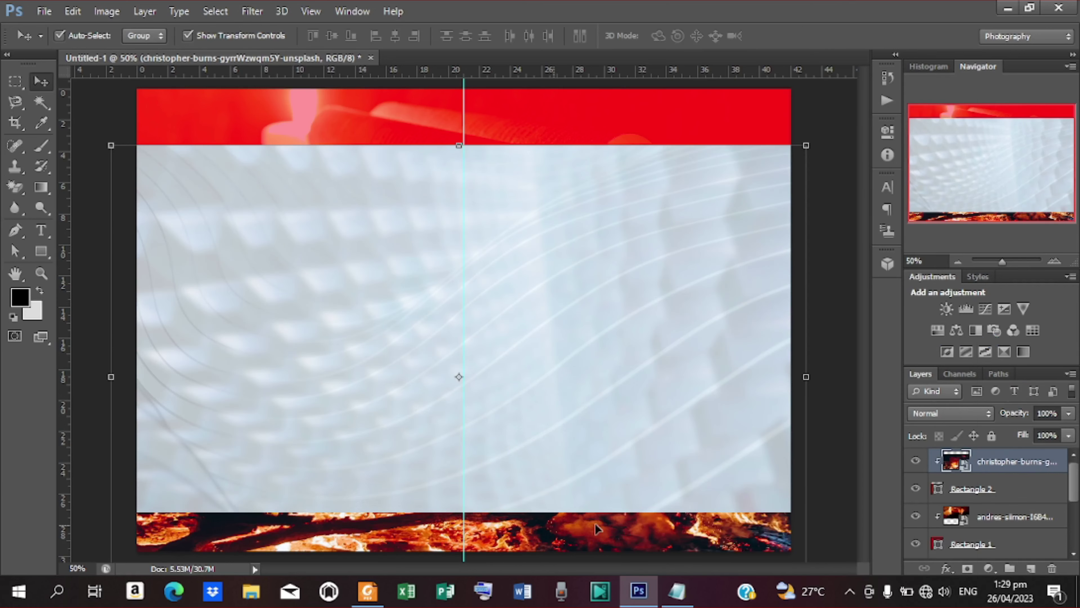
{"action": "left_click", "coordinate": [987, 413]}
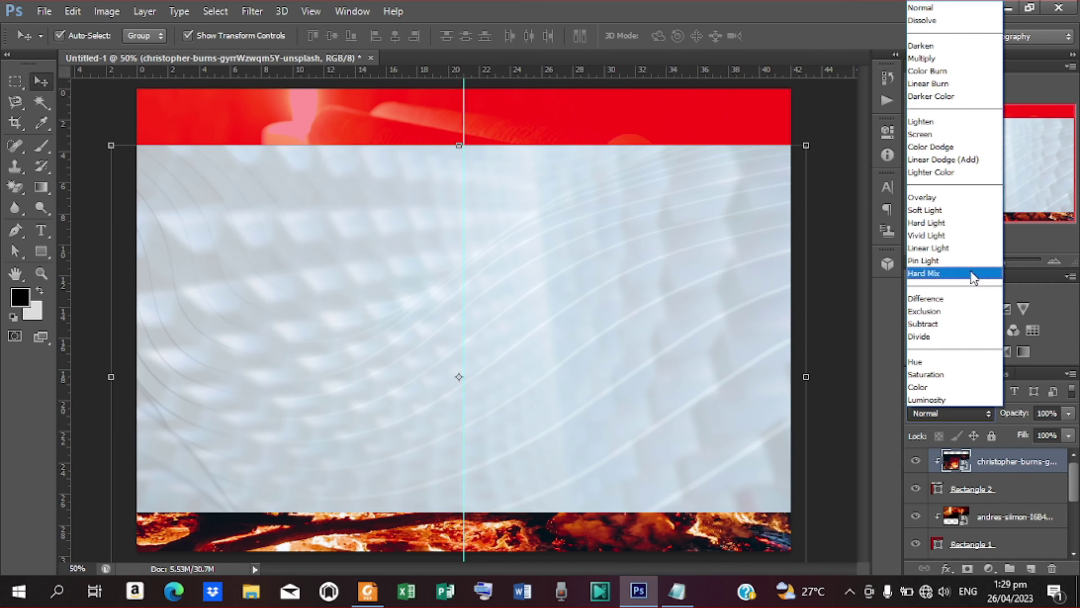
{"action": "left_click", "coordinate": [924, 136]}
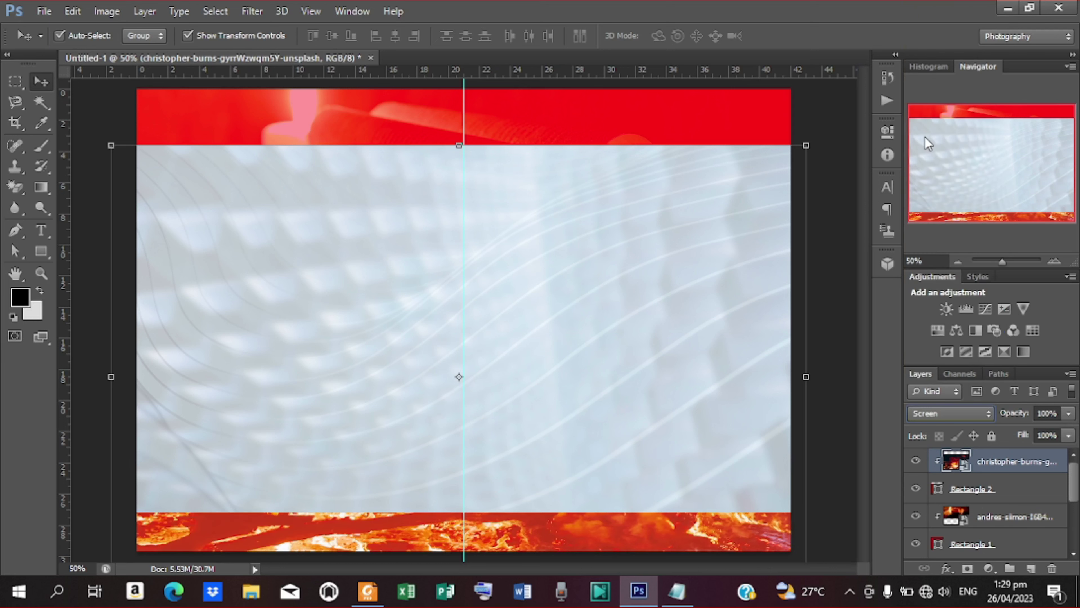
{"action": "left_click_drag", "start_coordinate": [1022, 416], "coordinate": [962, 416]}
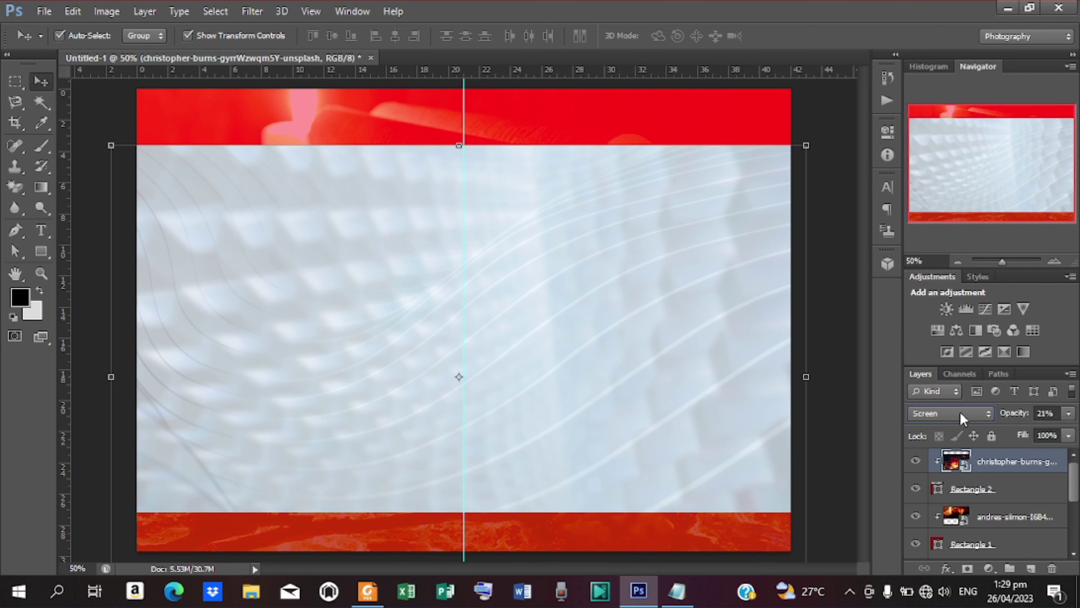
{"action": "left_click", "coordinate": [839, 357]}
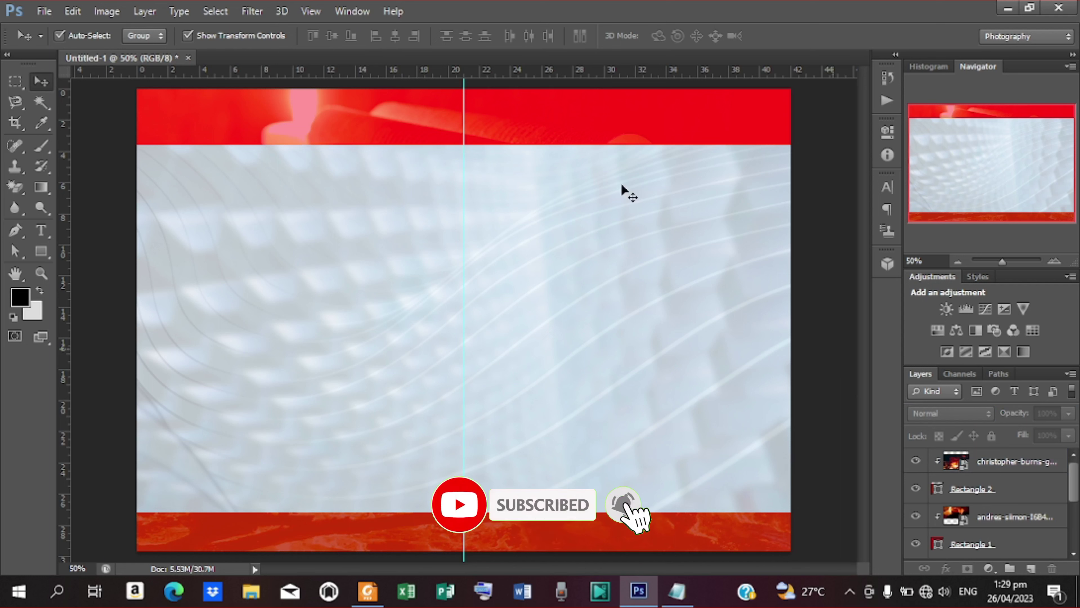
Step: Draw a rounded rectangle about 66 × 83 px with 30 px radius near the lower band's right end and fill it black
{"action": "left_click", "coordinate": [41, 252]}
{"action": "right_click", "coordinate": [40, 252]}
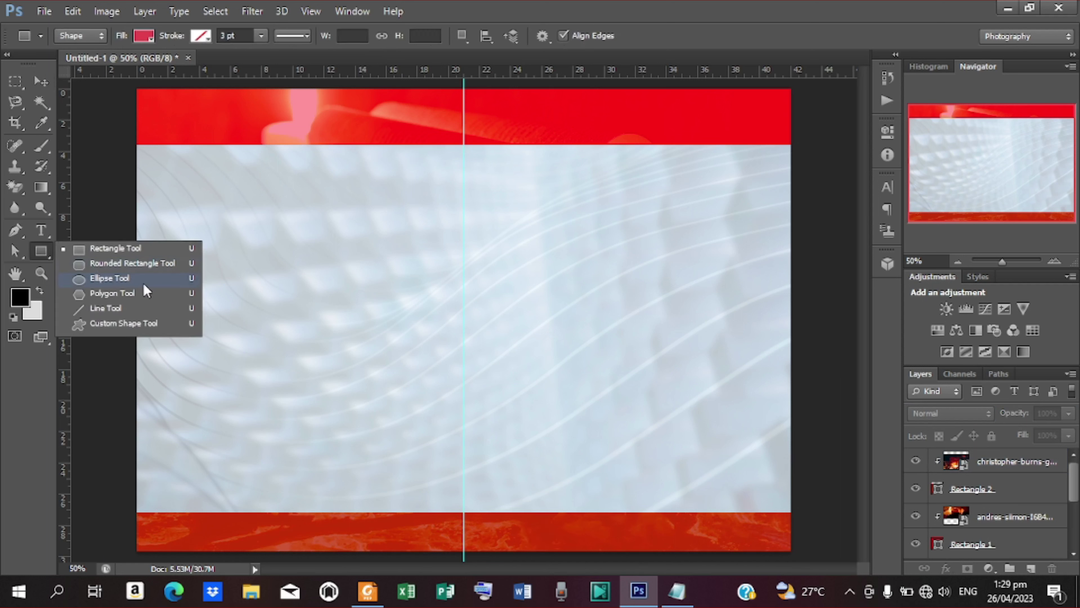
{"action": "left_click", "coordinate": [126, 269]}
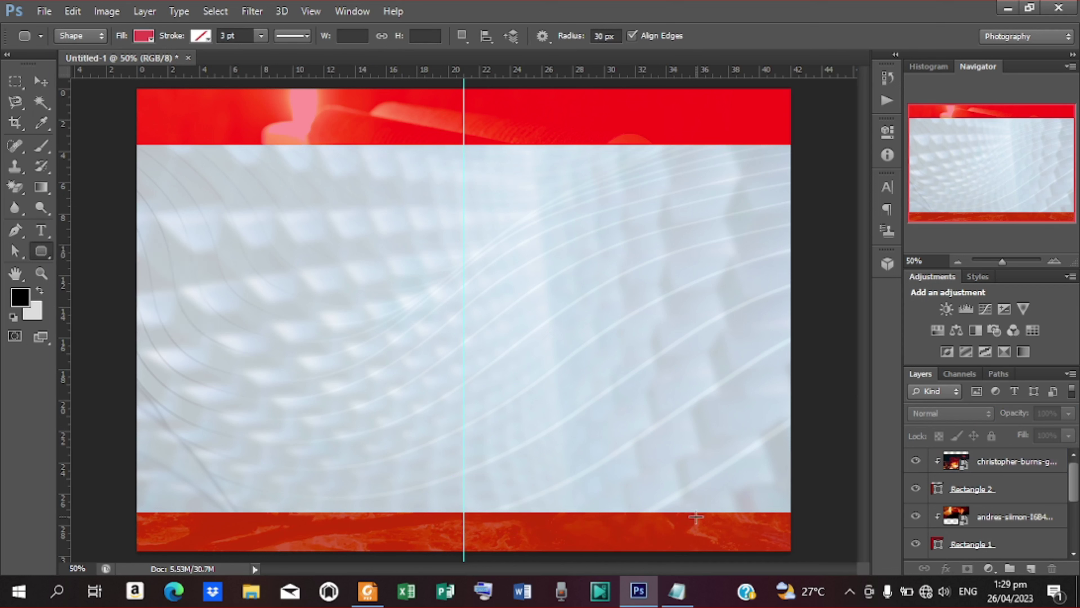
{"action": "left_click_drag", "start_coordinate": [710, 518], "coordinate": [736, 549]}
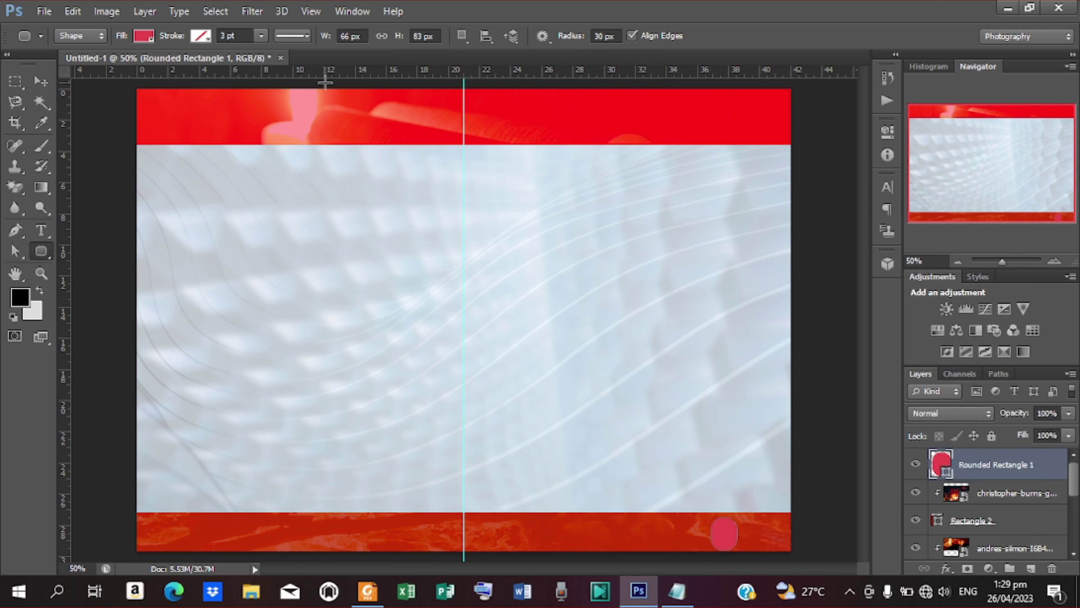
{"action": "left_click", "coordinate": [144, 36]}
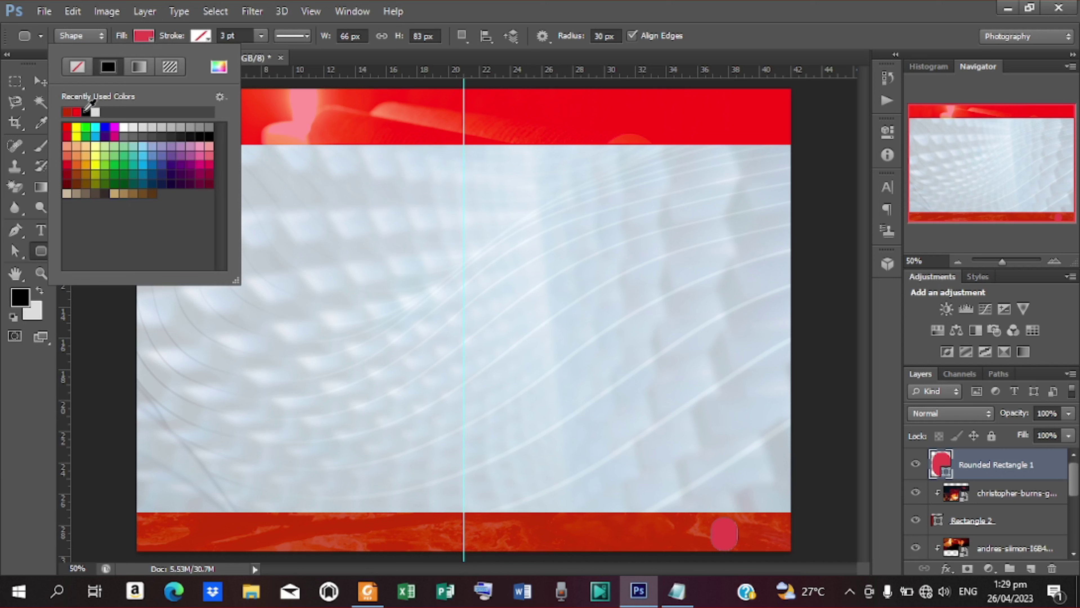
{"action": "left_click", "coordinate": [86, 111]}
{"action": "left_click", "coordinate": [39, 81]}
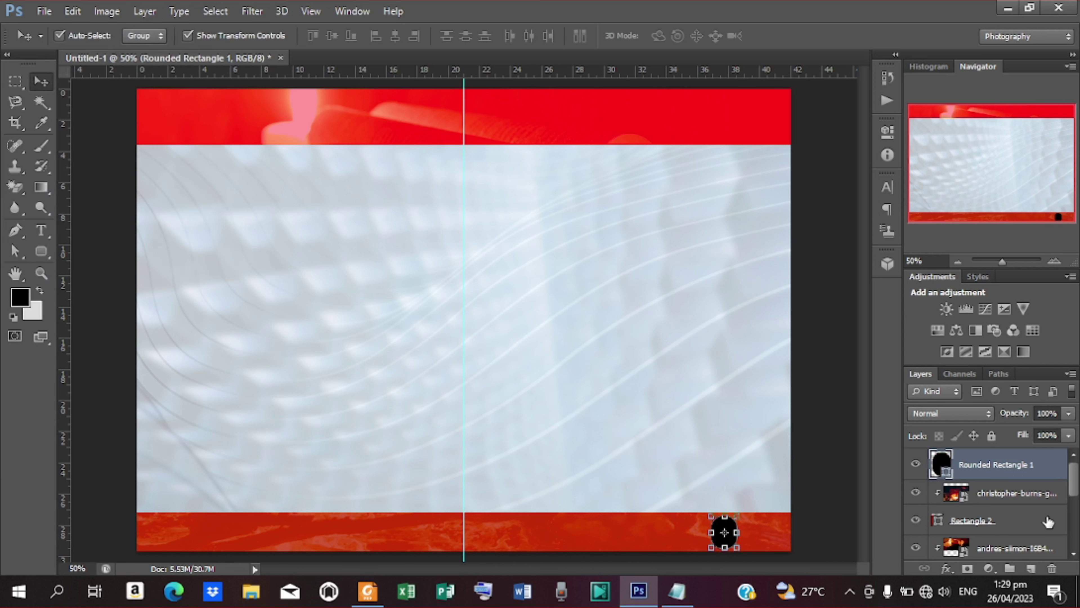
Step: Try to align the black rounded rectangle's centre with the lower band's rectangle horizontally and vertically, and revert it
{"action": "left_click", "coordinate": [984, 522], "text": "ctrl"}
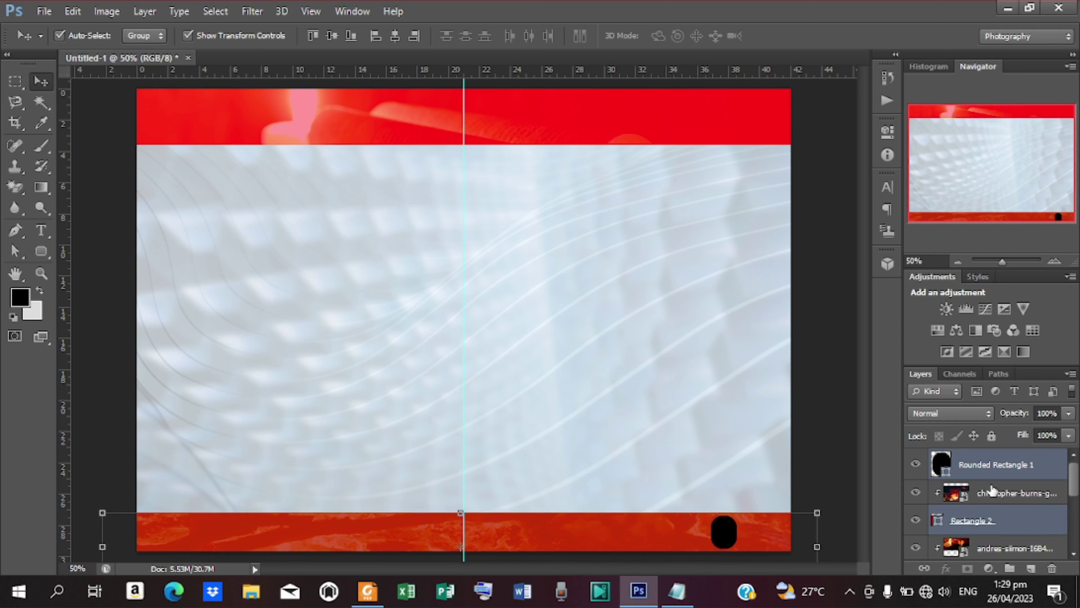
{"action": "left_click", "coordinate": [395, 37]}
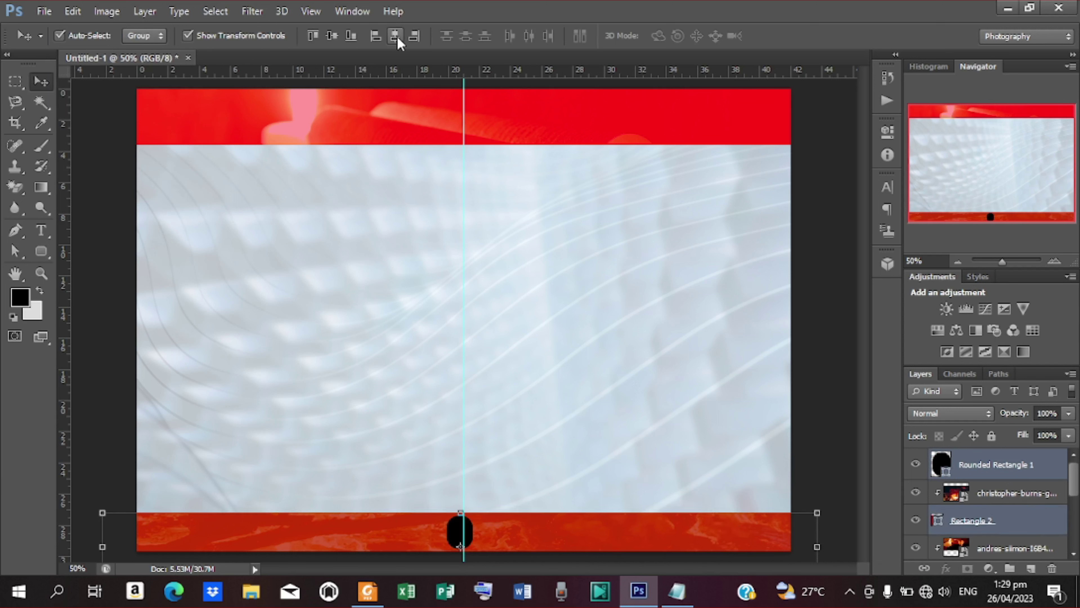
{"action": "key", "text": "ctrl+z"}
{"action": "left_click", "coordinate": [332, 37]}
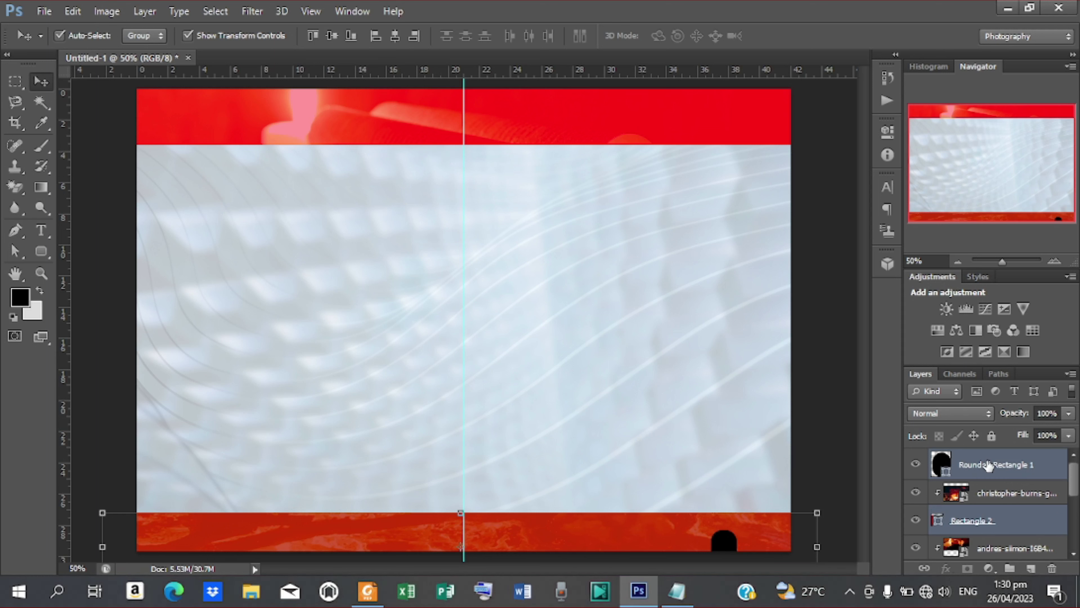
{"action": "key", "text": "shift+Up"}
{"action": "key", "text": "shift+Up"}
{"action": "key", "text": "shift+Up"}
{"action": "key", "text": "shift+Up"}
{"action": "key", "text": "shift+Up"}
{"action": "key", "text": "shift+Up"}
Step: Select only the black rounded rectangle and nudge it slightly to the right along the lower band
{"action": "left_click", "coordinate": [980, 467]}
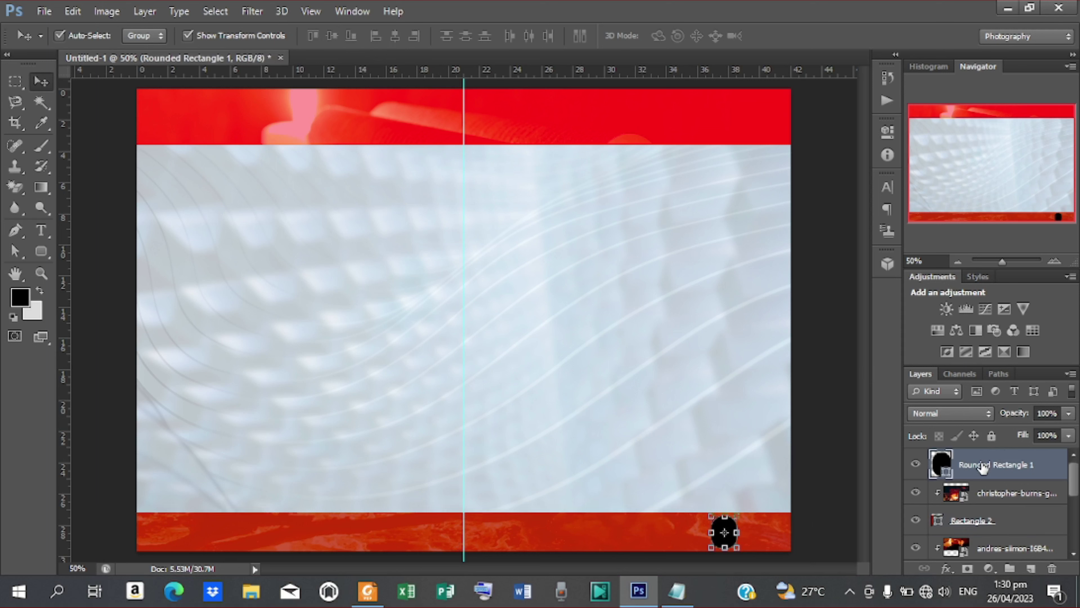
{"action": "key", "text": "Right"}
{"action": "key", "text": "Right"}
{"action": "key", "text": "Right"}
{"action": "key", "text": "Right"}
{"action": "key", "text": "Right"}
{"action": "key", "text": "Right"}
{"action": "key", "text": "Right"}
{"action": "key", "text": "Right"}
{"action": "key", "text": "Right"}
{"action": "key", "text": "Right"}
{"action": "key", "text": "Left"}
{"action": "key", "text": "Left"}
{"action": "key", "text": "Left"}
{"action": "key", "text": "Left"}
{"action": "key", "text": "Left"}
{"action": "key", "text": "Left"}
{"action": "key", "text": "Right"}
{"action": "key", "text": "Right"}
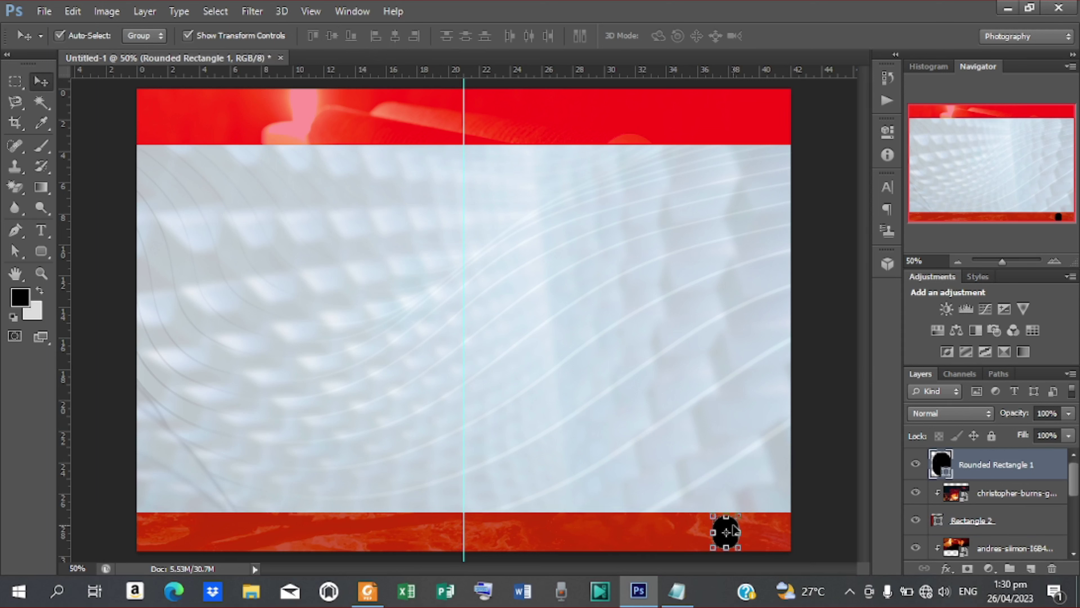
Step: Duplicate the black rounded rectangle and move the unscaled copy along the lower band onto the left page, near the centre guide
{"action": "key", "text": "ctrl+j"}
{"action": "left_click_drag", "start_coordinate": [736, 531], "coordinate": [653, 521]}
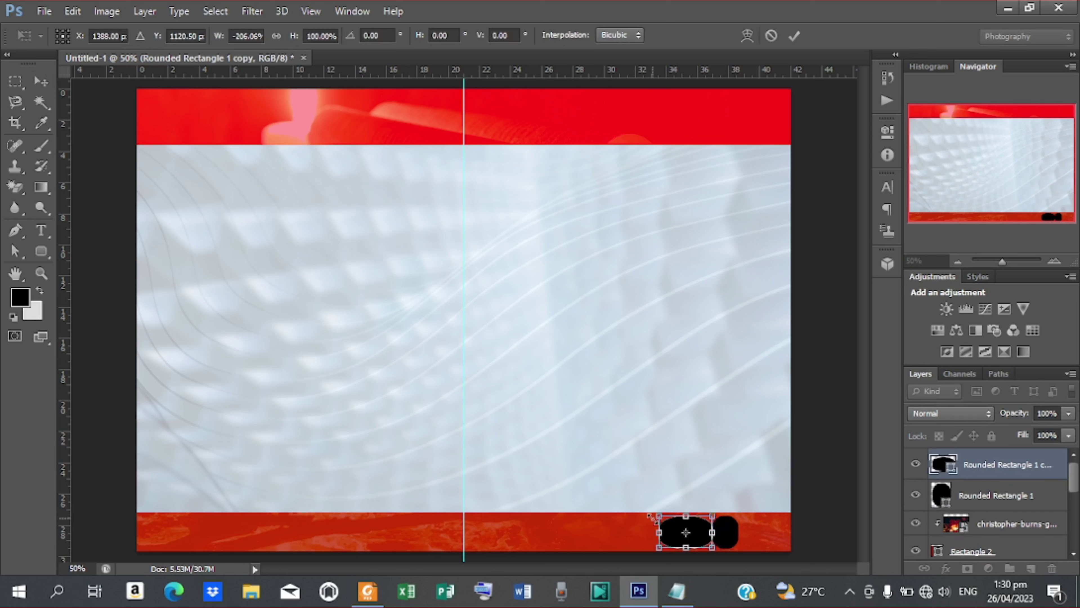
{"action": "key", "text": "ctrl+z"}
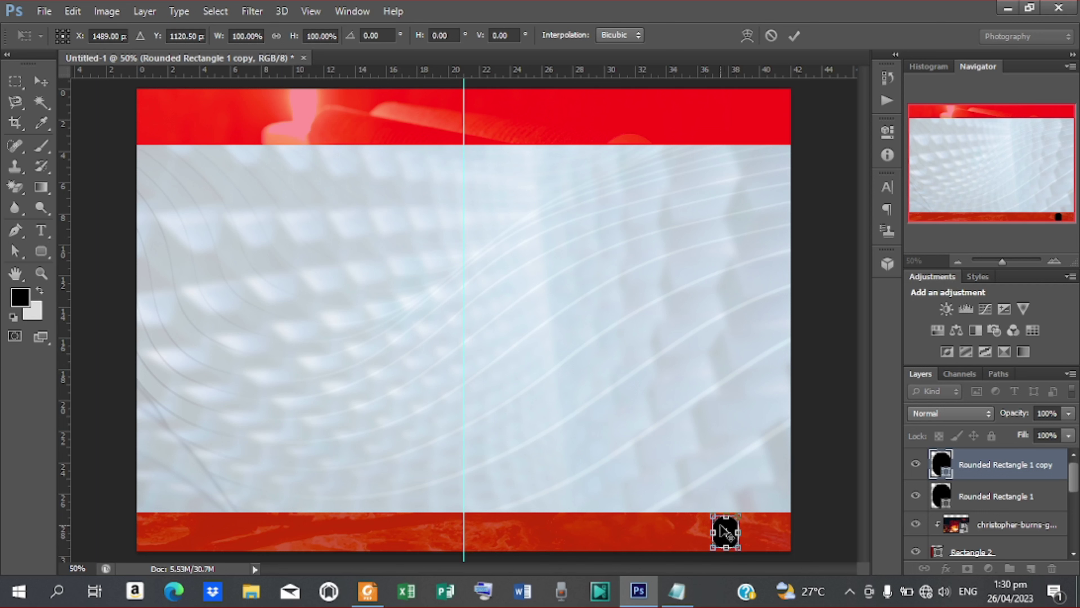
{"action": "left_click_drag", "start_coordinate": [725, 532], "coordinate": [393, 530]}
{"action": "key", "text": "Return"}
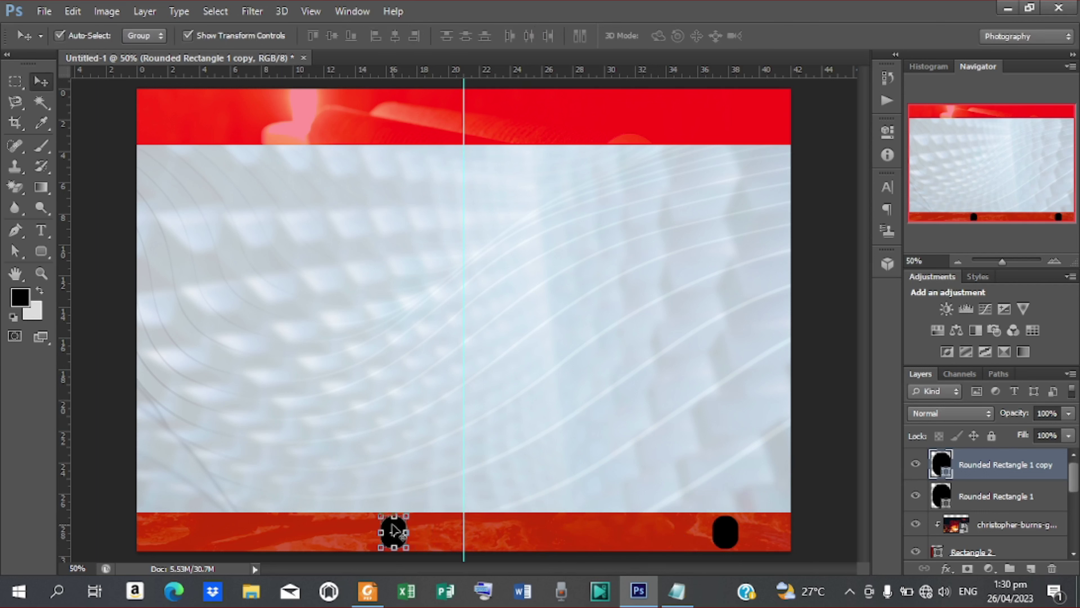
{"action": "left_click", "coordinate": [102, 110]}
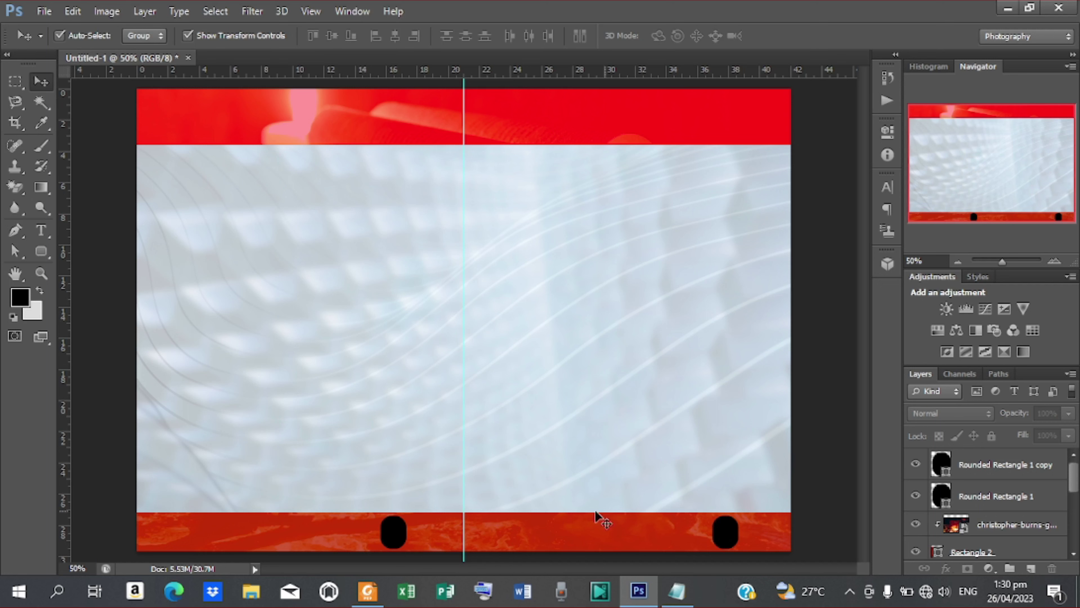
Step: Add the page number "3" on the right page's lower band in Arial Nova Bold at 14 pt
{"action": "mouse_move", "coordinate": [372, 591]}
{"action": "key", "text": "t"}
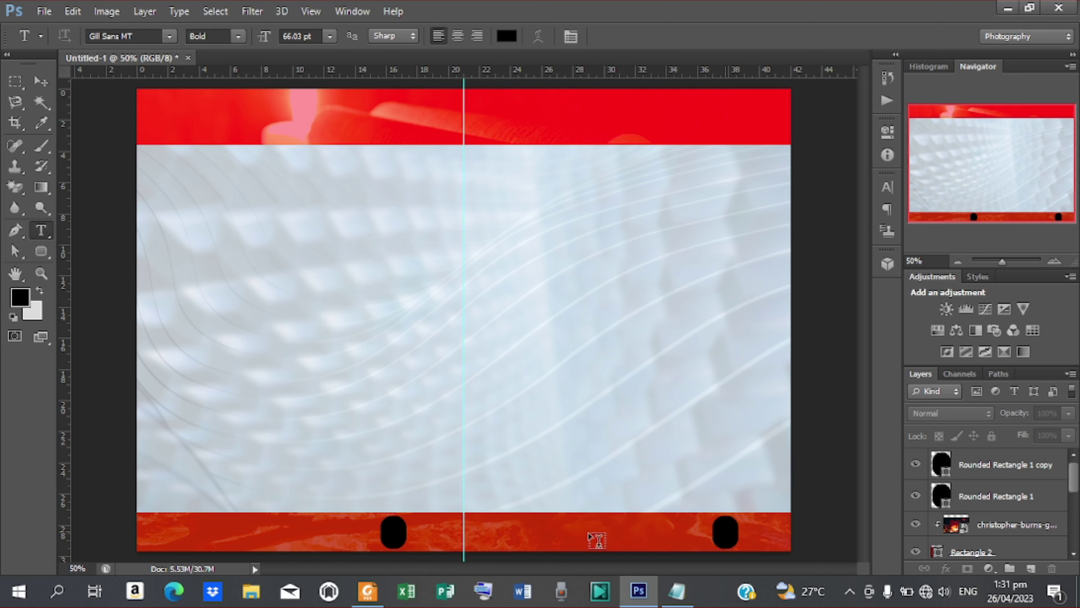
{"action": "left_click", "coordinate": [604, 532]}
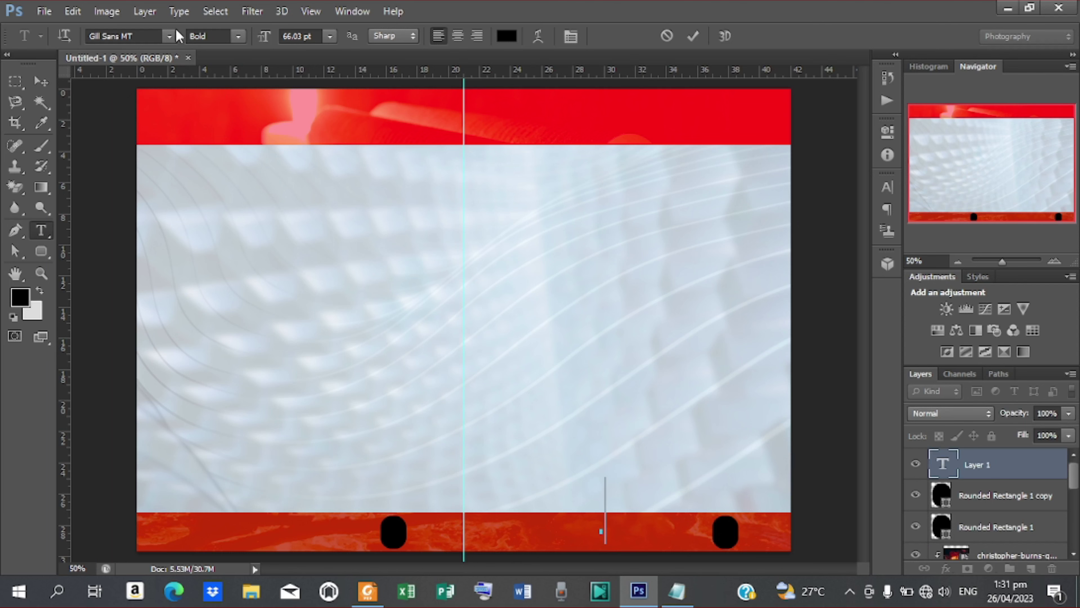
{"action": "left_click", "coordinate": [169, 37]}
{"action": "left_click_drag", "start_coordinate": [358, 252], "coordinate": [349, 74]}
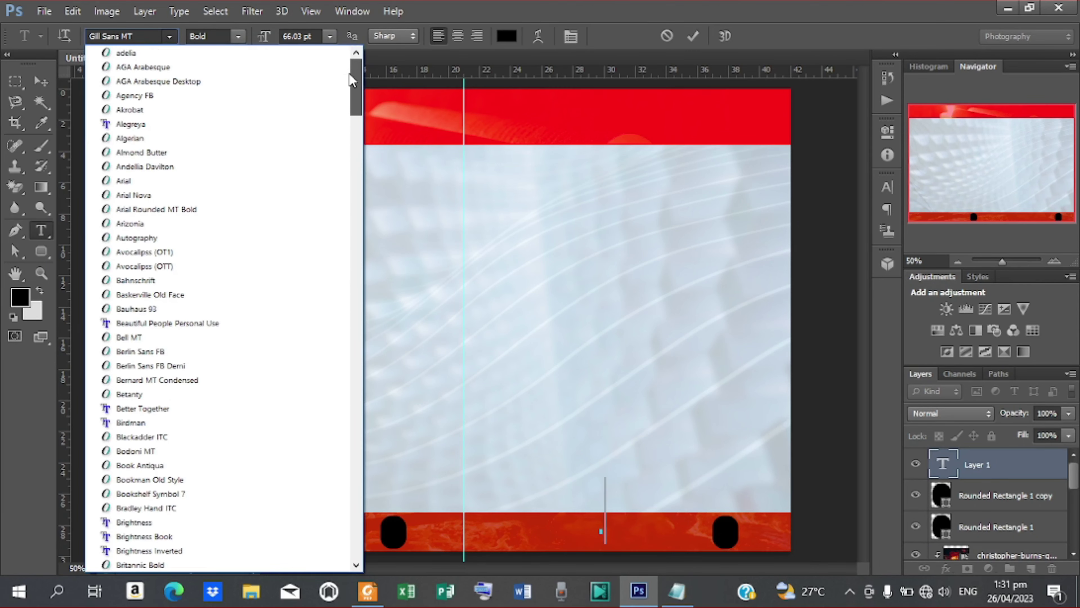
{"action": "left_click", "coordinate": [146, 195]}
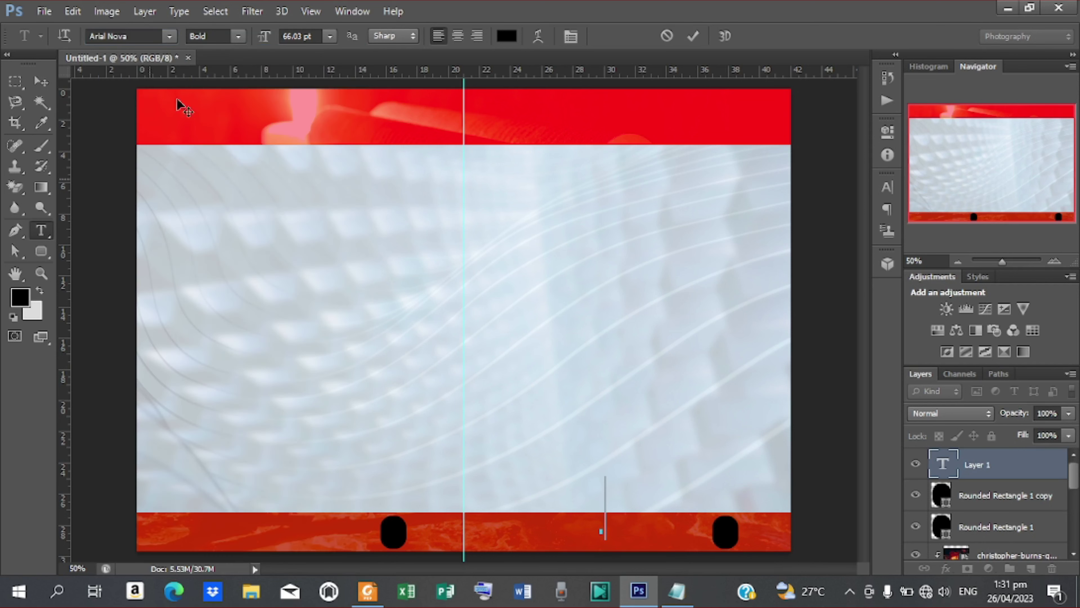
{"action": "left_click", "coordinate": [330, 36]}
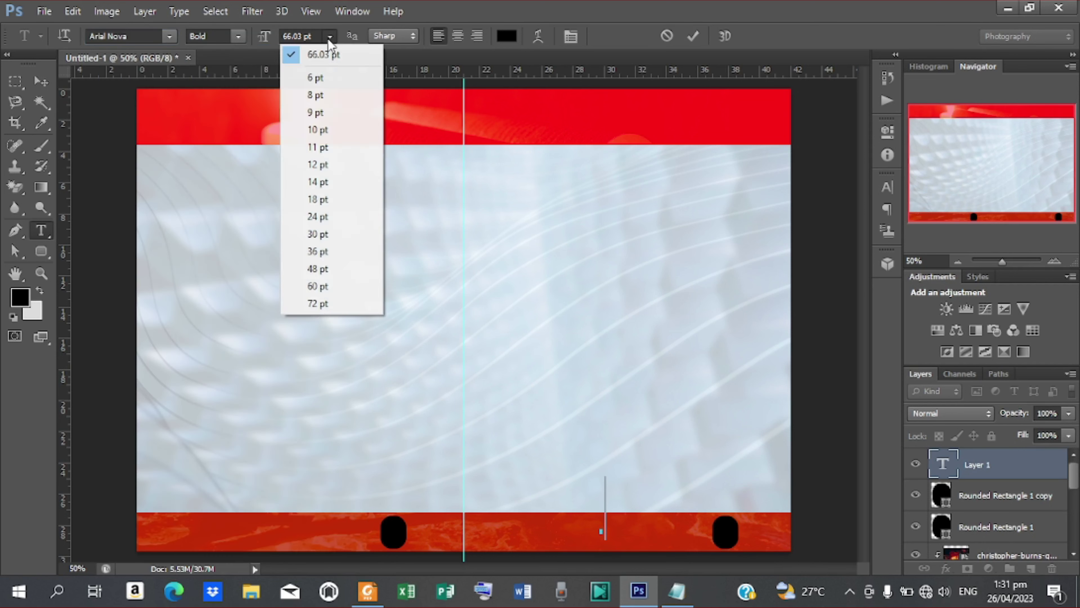
{"action": "left_click", "coordinate": [319, 182]}
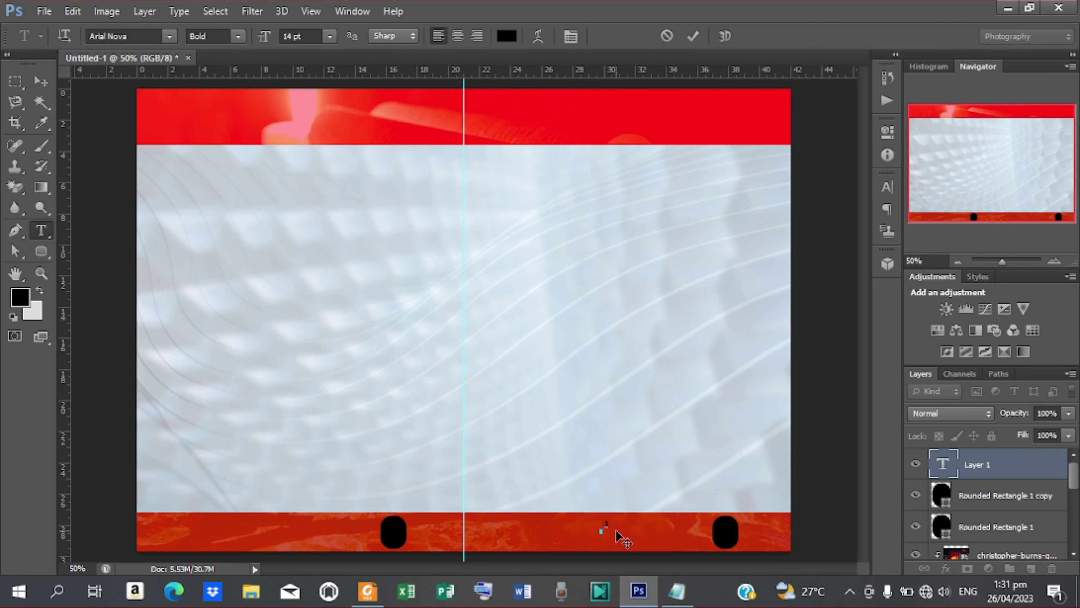
{"action": "left_click", "coordinate": [694, 37]}
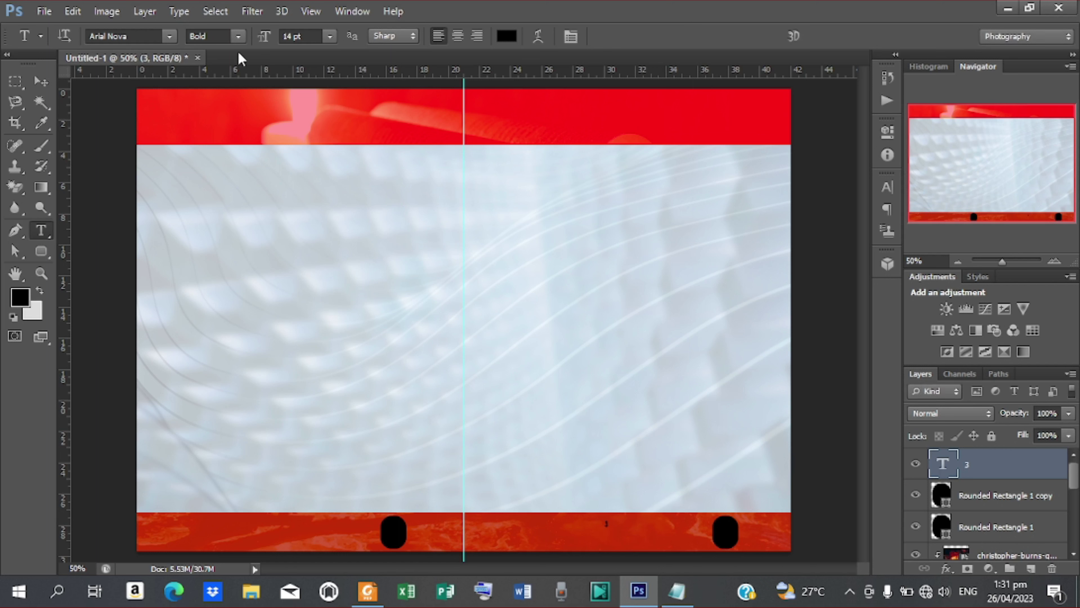
{"action": "left_click", "coordinate": [238, 37]}
{"action": "left_click", "coordinate": [229, 178]}
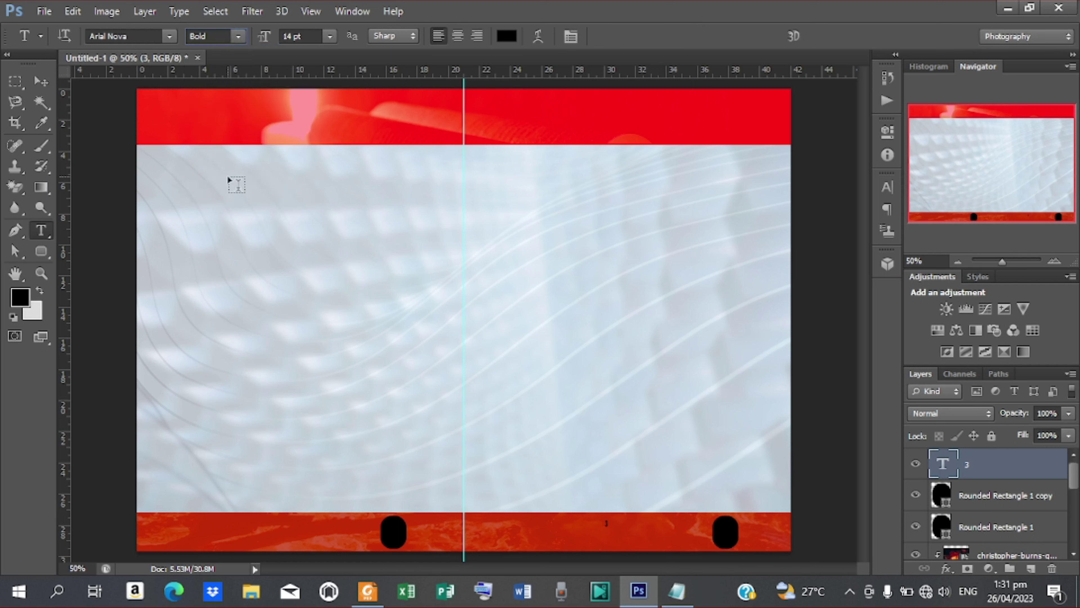
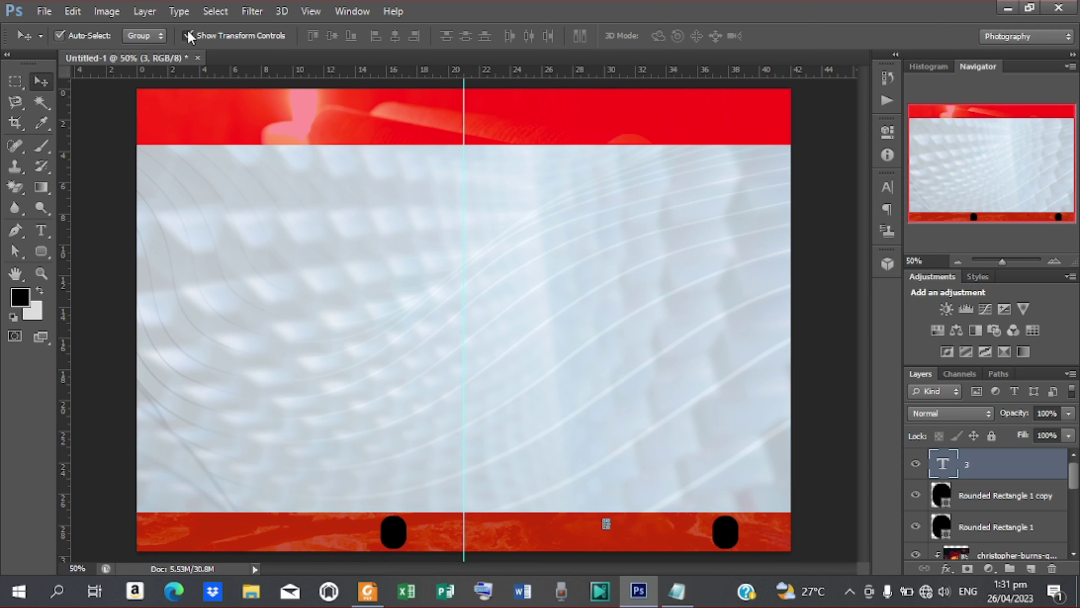
Step: Set the number 3's font size to 30 pt, hide the transform controls, and move it onto the right page's black badge
{"action": "left_click", "coordinate": [885, 190]}
{"action": "left_click_drag", "start_coordinate": [711, 220], "coordinate": [728, 224]}
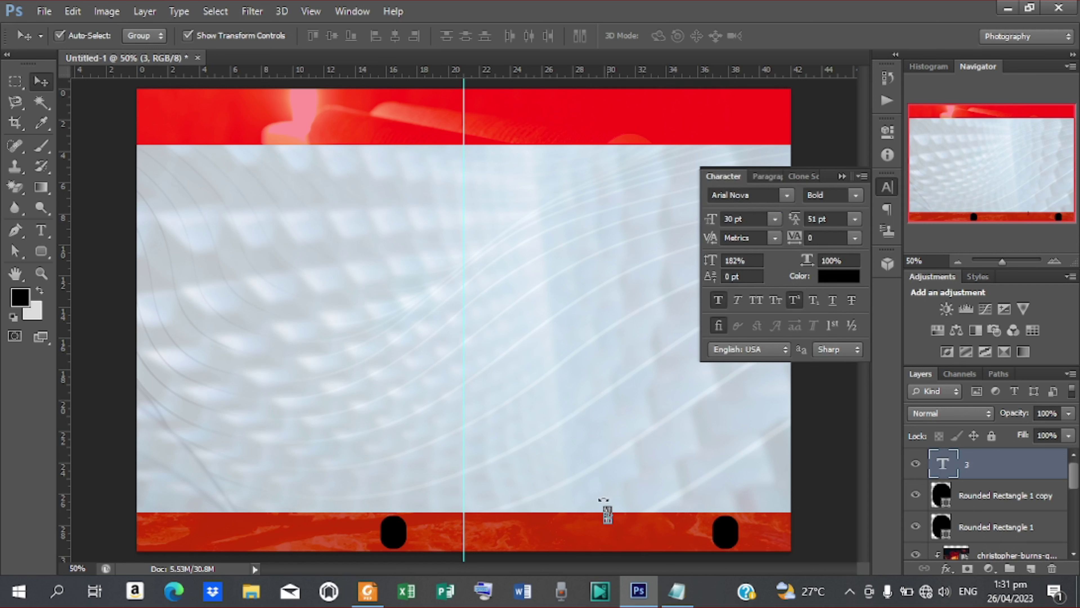
{"action": "left_click_drag", "start_coordinate": [609, 528], "coordinate": [625, 528]}
{"action": "left_click", "coordinate": [188, 36]}
{"action": "left_click_drag", "start_coordinate": [625, 515], "coordinate": [730, 540]}
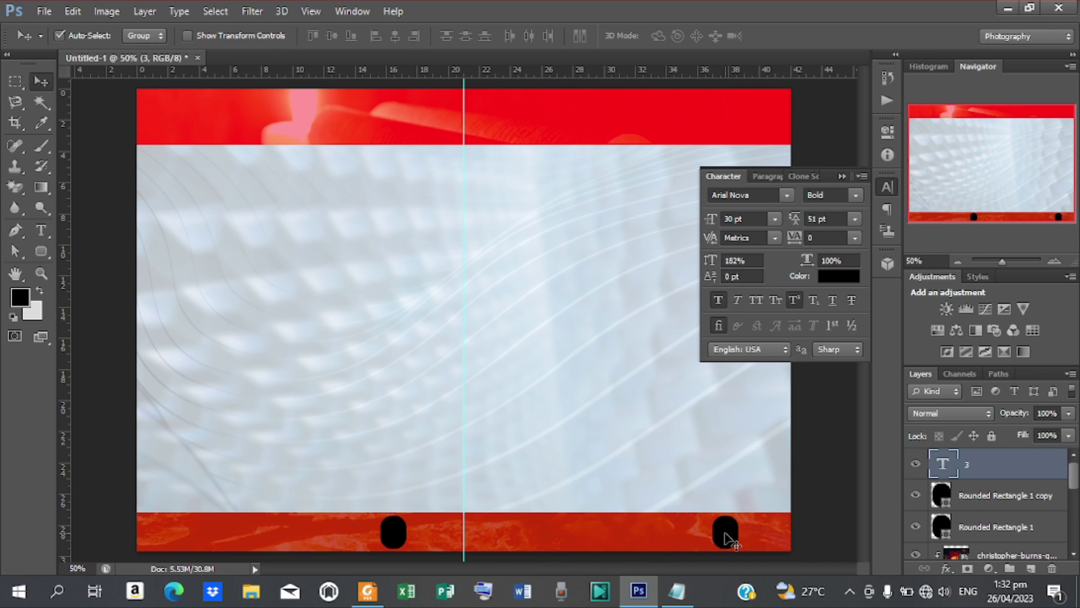
Step: Colour the number 3 white (ffffff) and set its font size to 40 pt
{"action": "left_click", "coordinate": [852, 282]}
{"action": "left_click_drag", "start_coordinate": [583, 270], "coordinate": [582, 227]}
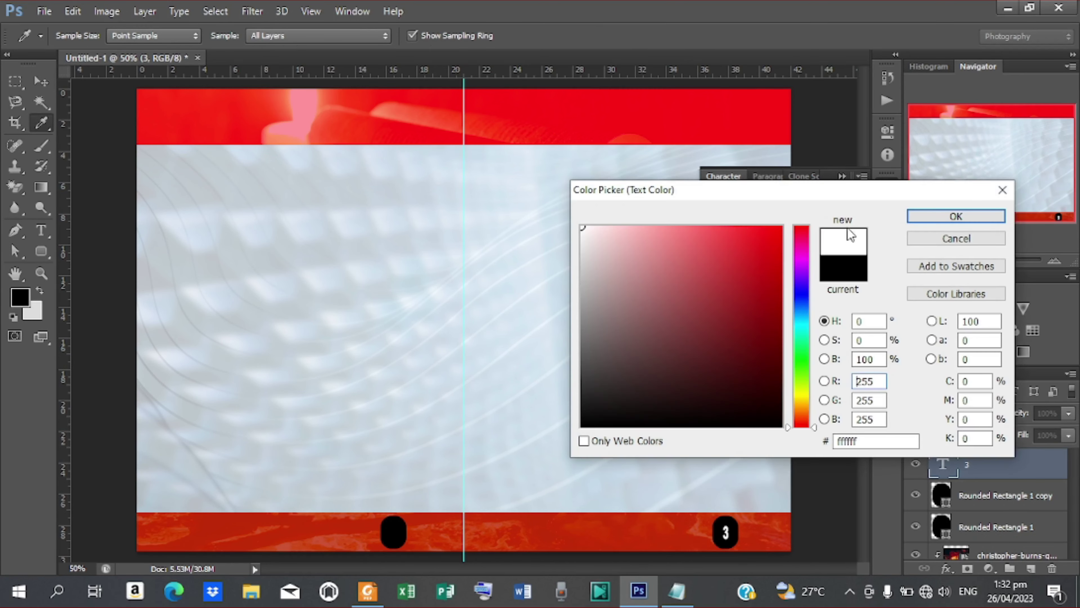
{"action": "left_click", "coordinate": [961, 214]}
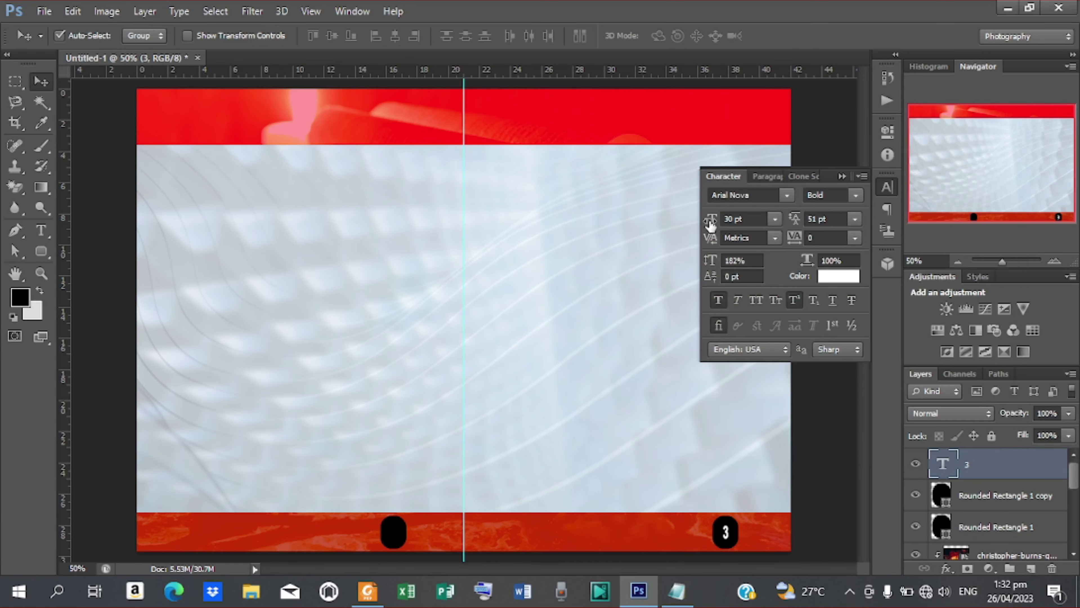
{"action": "left_click_drag", "start_coordinate": [709, 224], "coordinate": [717, 226]}
Step: Try to align the horizontal centres of the number 3 and the left page's black badge, and undo it
{"action": "left_click", "coordinate": [986, 499], "text": "shift"}
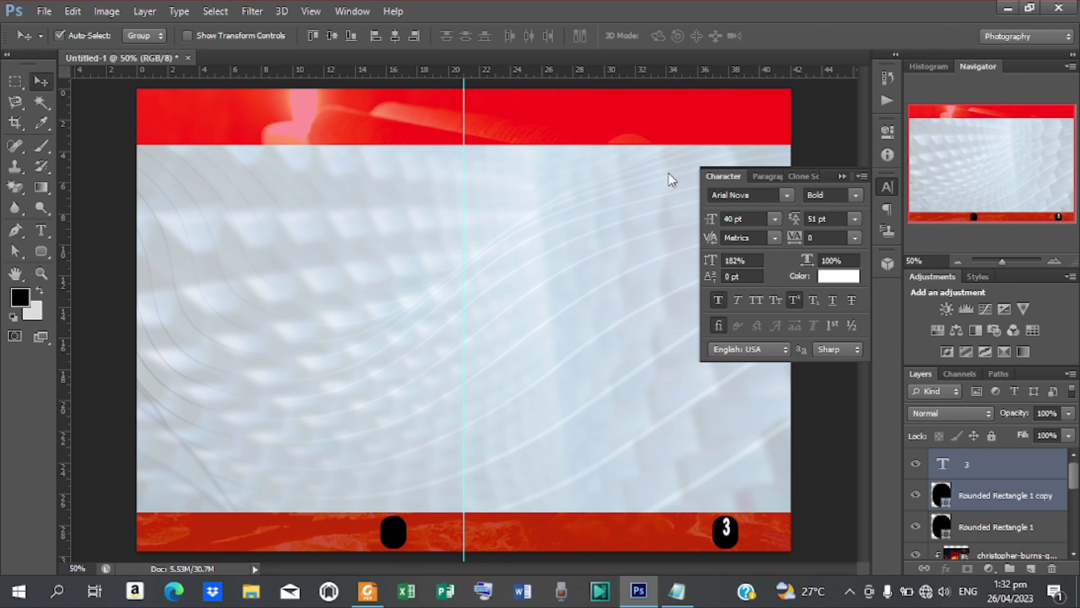
{"action": "left_click", "coordinate": [391, 33]}
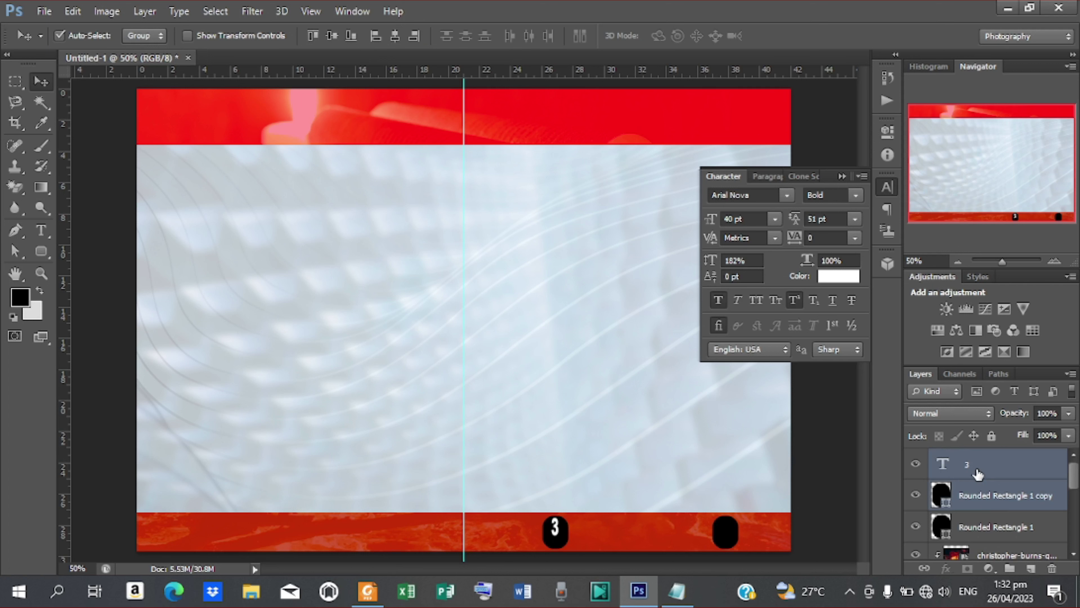
{"action": "key", "text": "ctrl+z"}
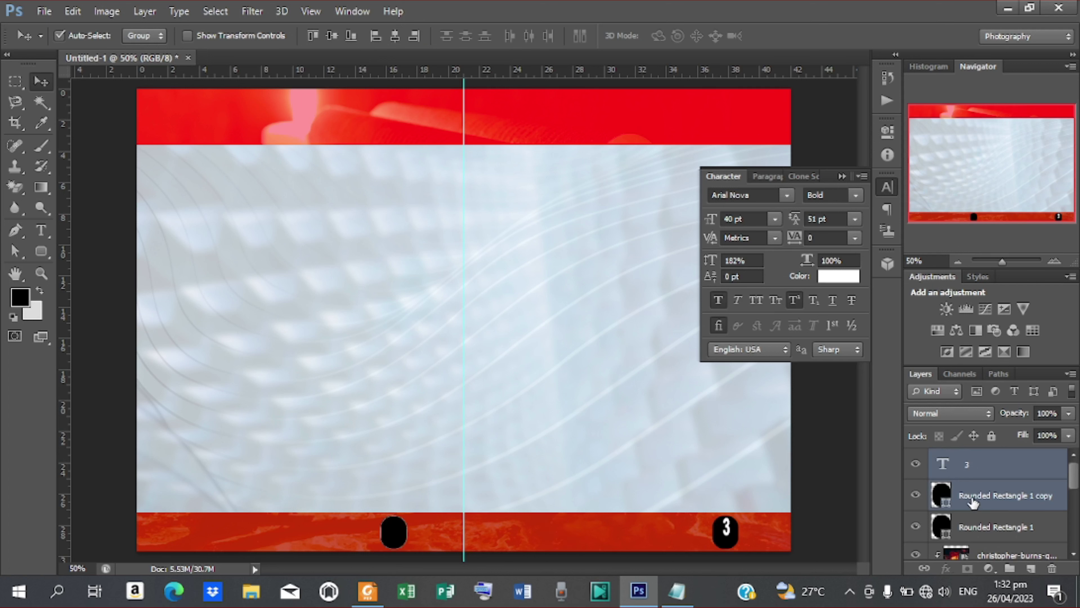
Step: Centre the number 3 on the right page's black badge
{"action": "left_click", "coordinate": [973, 502]}
{"action": "left_click", "coordinate": [976, 522]}
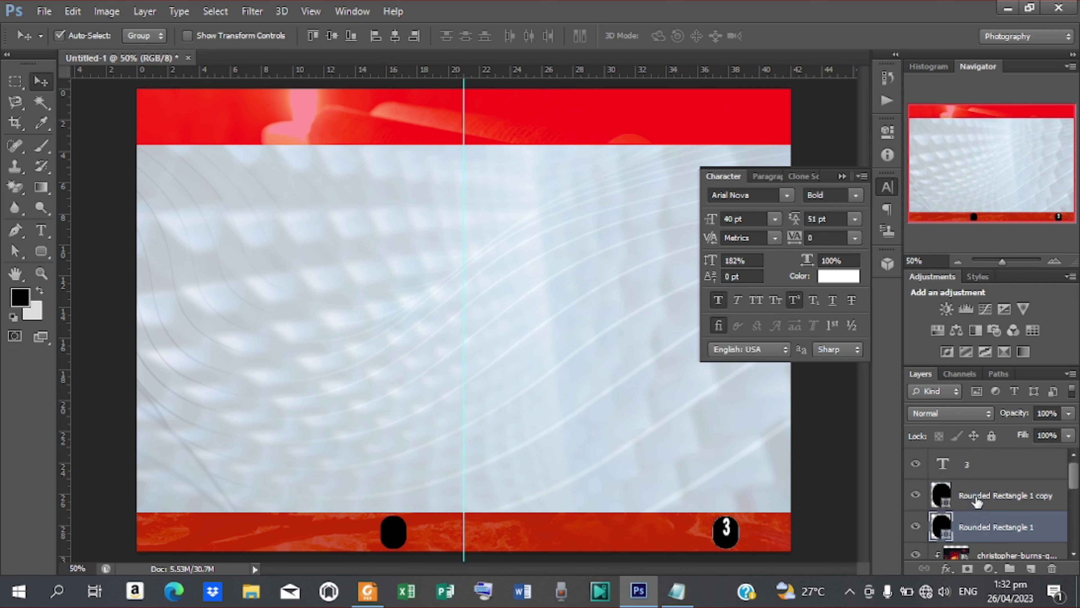
{"action": "left_click", "coordinate": [973, 470], "text": "ctrl"}
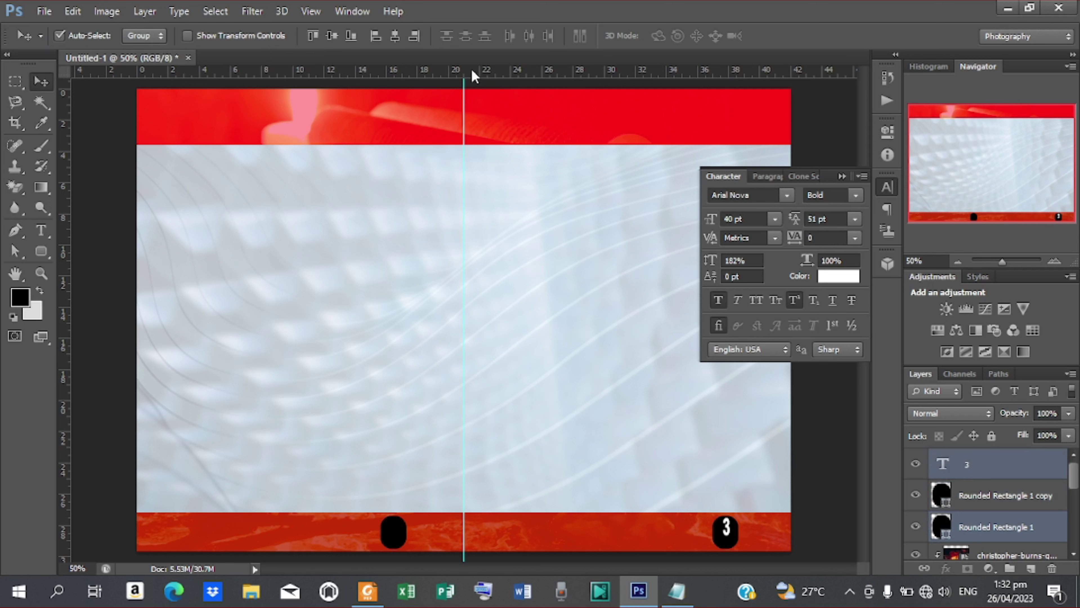
{"action": "left_click", "coordinate": [331, 36]}
Step: Duplicate the number 3 and move the copy onto the left page's black badge
{"action": "left_click", "coordinate": [984, 463]}
{"action": "key", "text": "ctrl+j"}
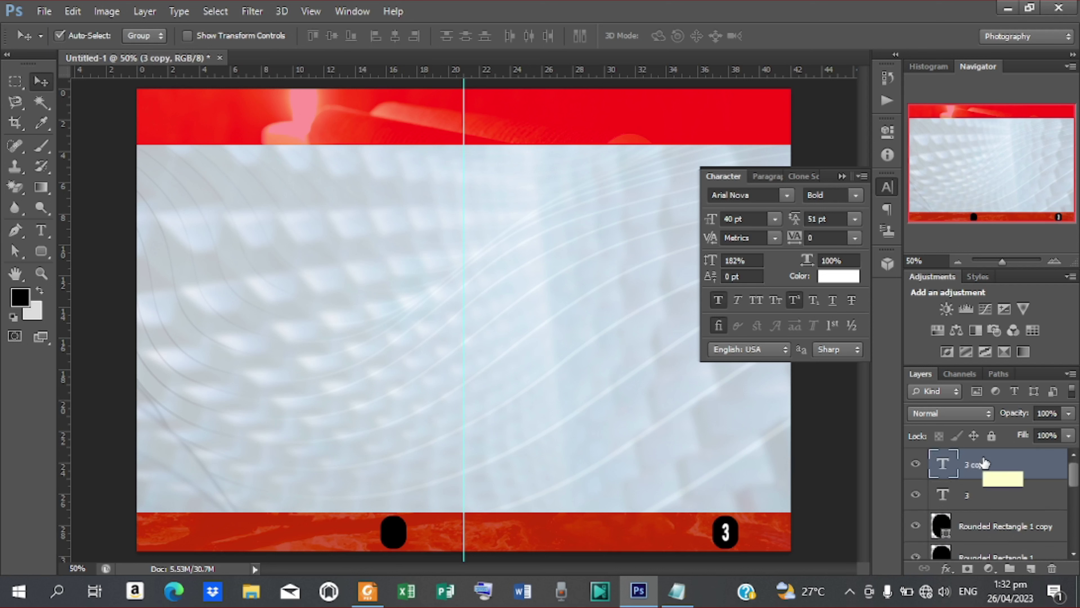
{"action": "left_click_drag", "start_coordinate": [725, 532], "coordinate": [394, 533]}
Step: Change the copied page number on the left page's badge to "10"
{"action": "key", "text": "t"}
{"action": "left_click", "coordinate": [394, 533]}
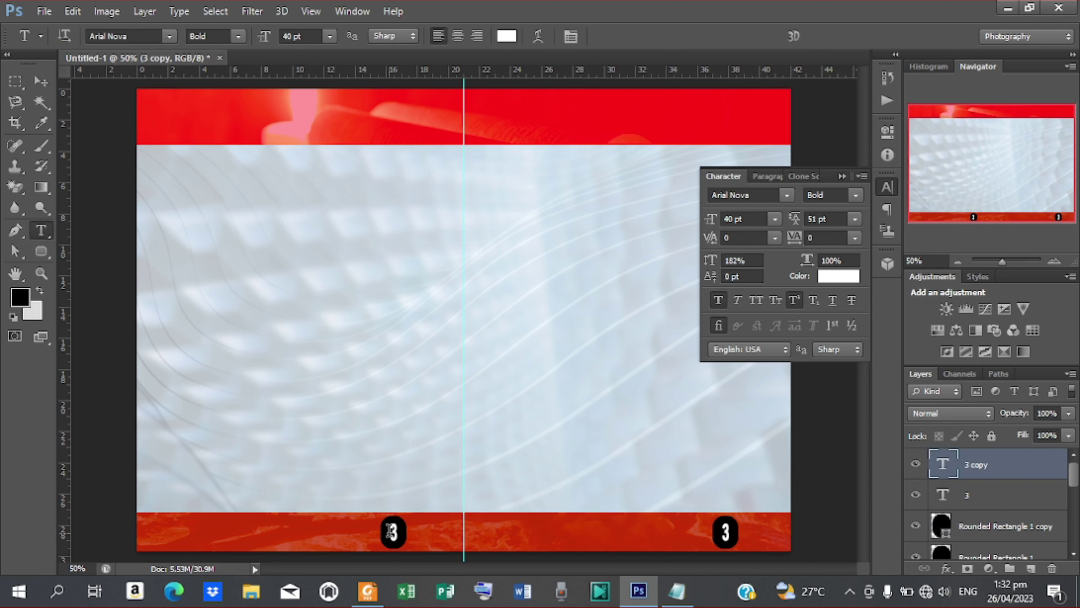
{"action": "left_click", "coordinate": [692, 37]}
{"action": "left_click", "coordinate": [403, 532]}
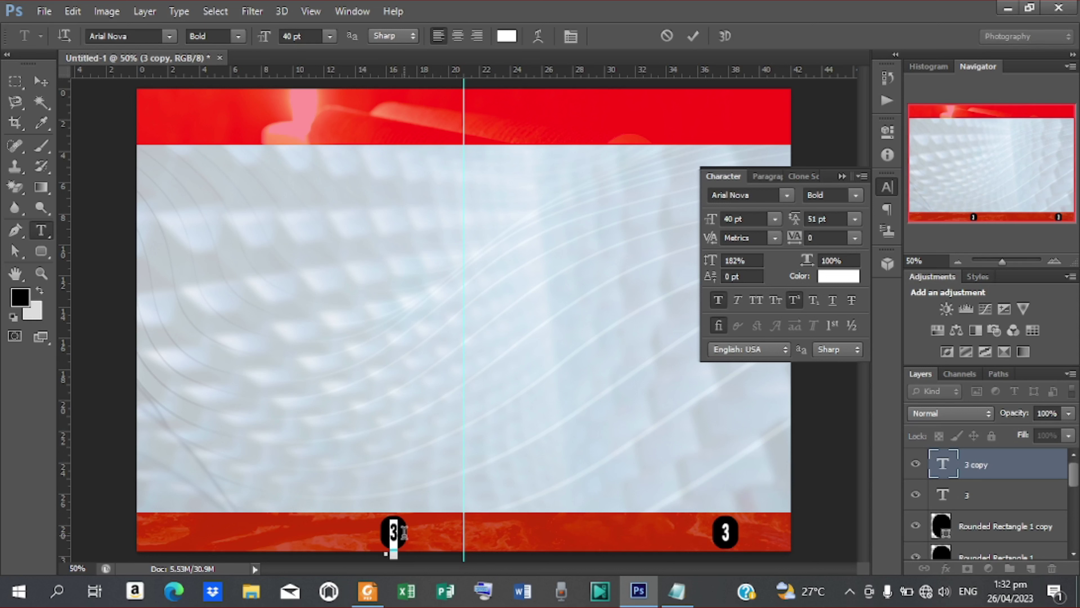
{"action": "key", "text": "BackSpace"}
{"action": "type", "text": "10"}
{"action": "left_click", "coordinate": [692, 37]}
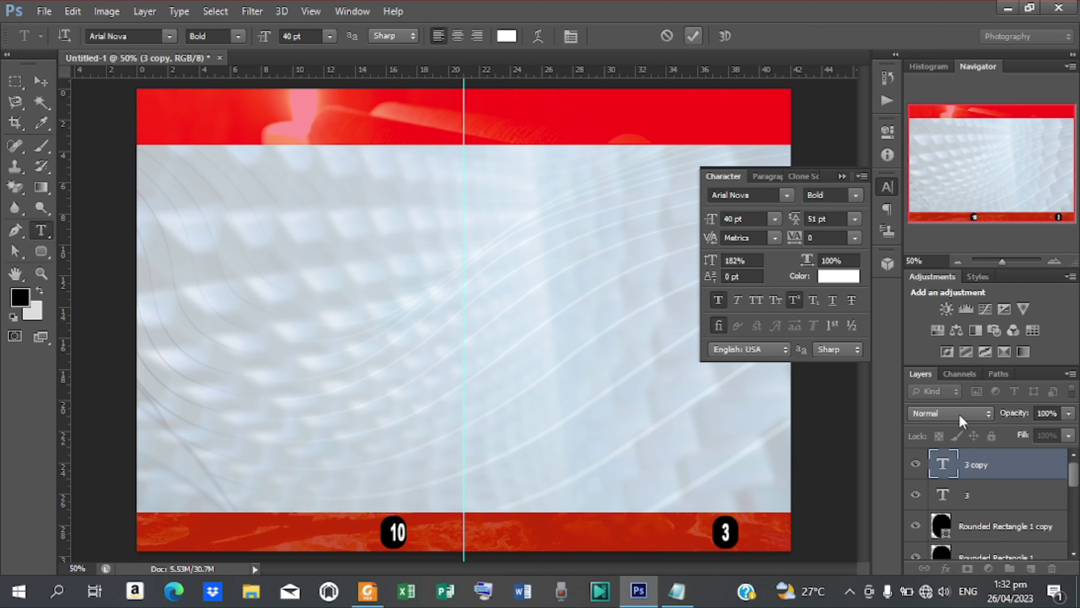
Step: Centre the number 10 horizontally on the left page's black badge and deselect the layers
{"action": "left_click", "coordinate": [974, 526], "text": "ctrl"}
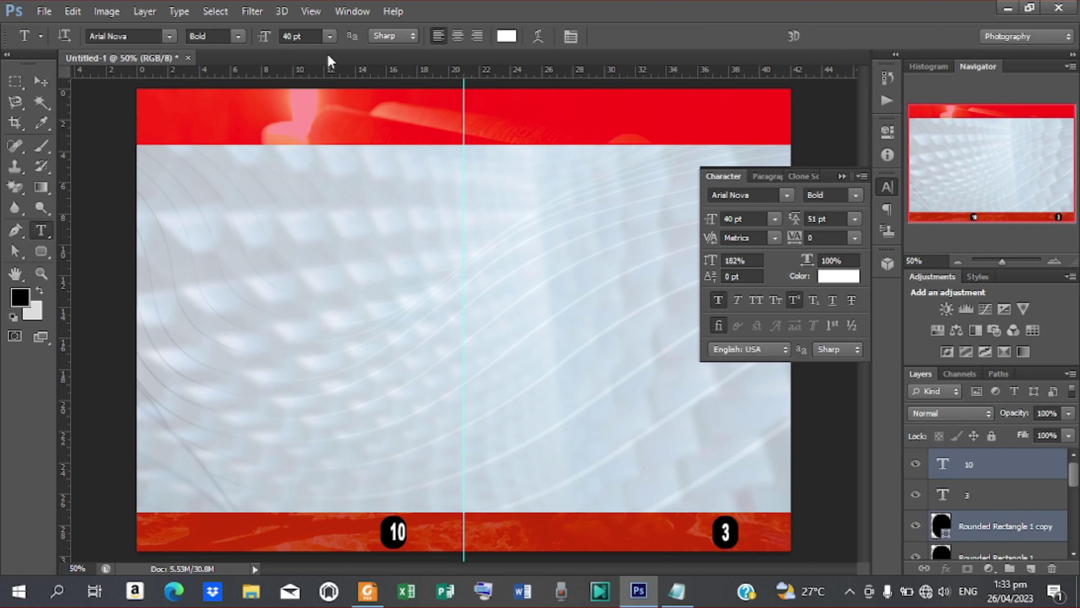
{"action": "left_click", "coordinate": [38, 80]}
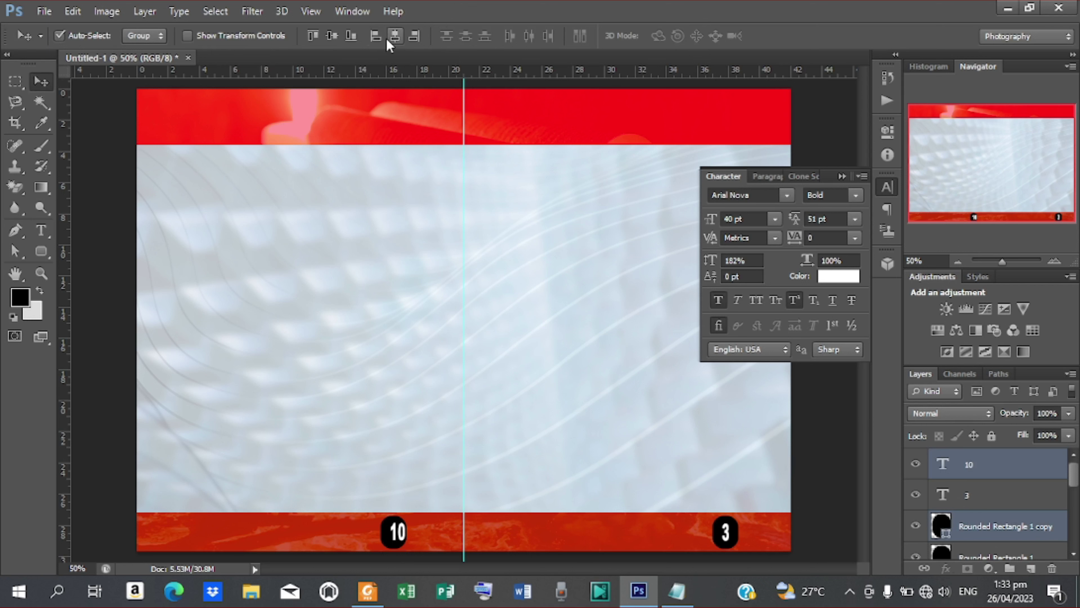
{"action": "left_click", "coordinate": [395, 35]}
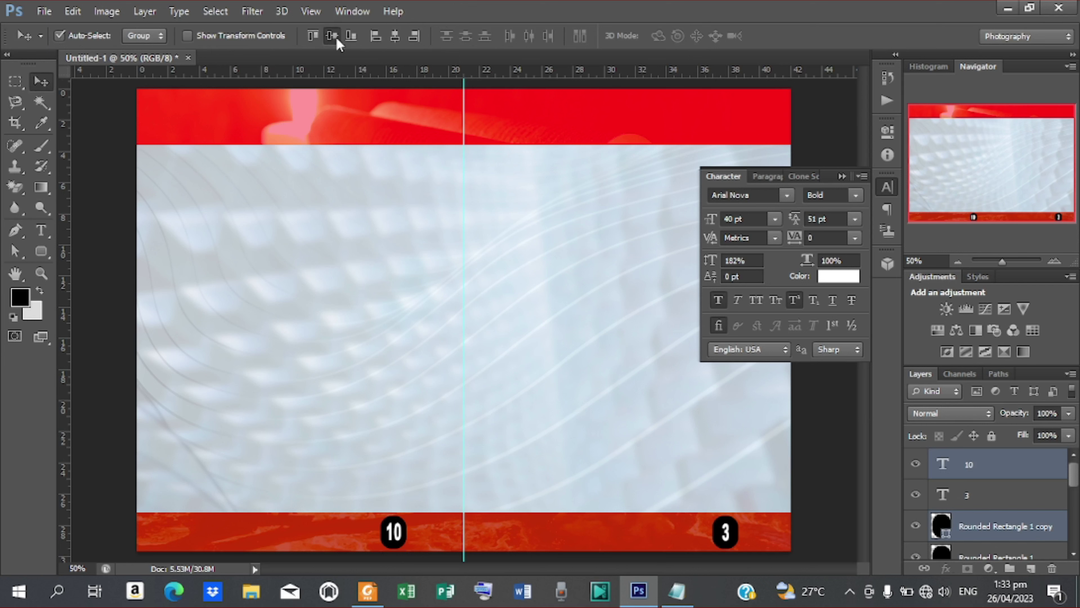
{"action": "left_click", "coordinate": [841, 423]}
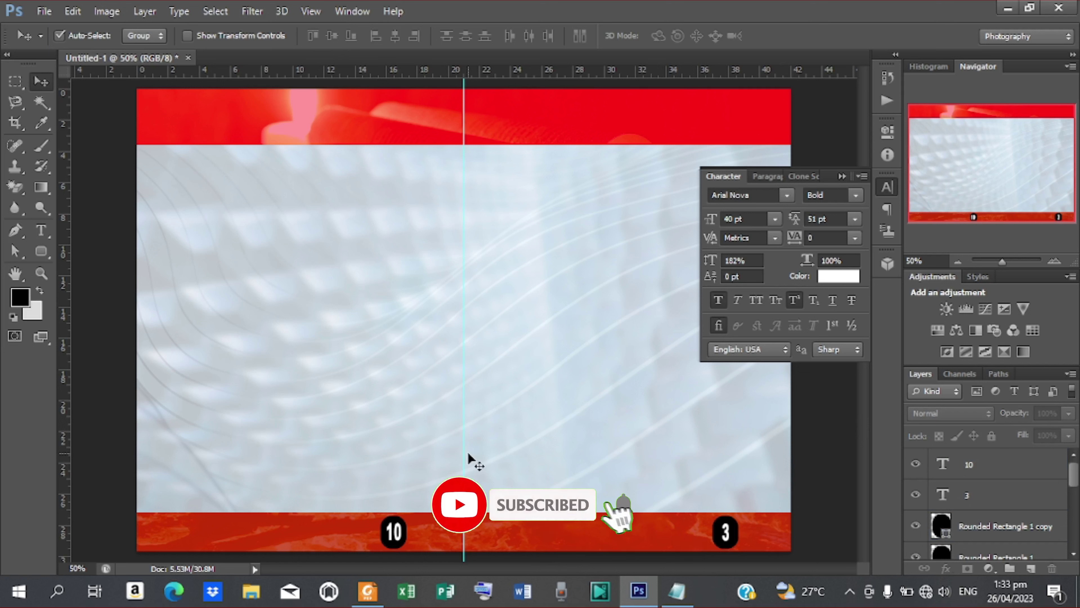
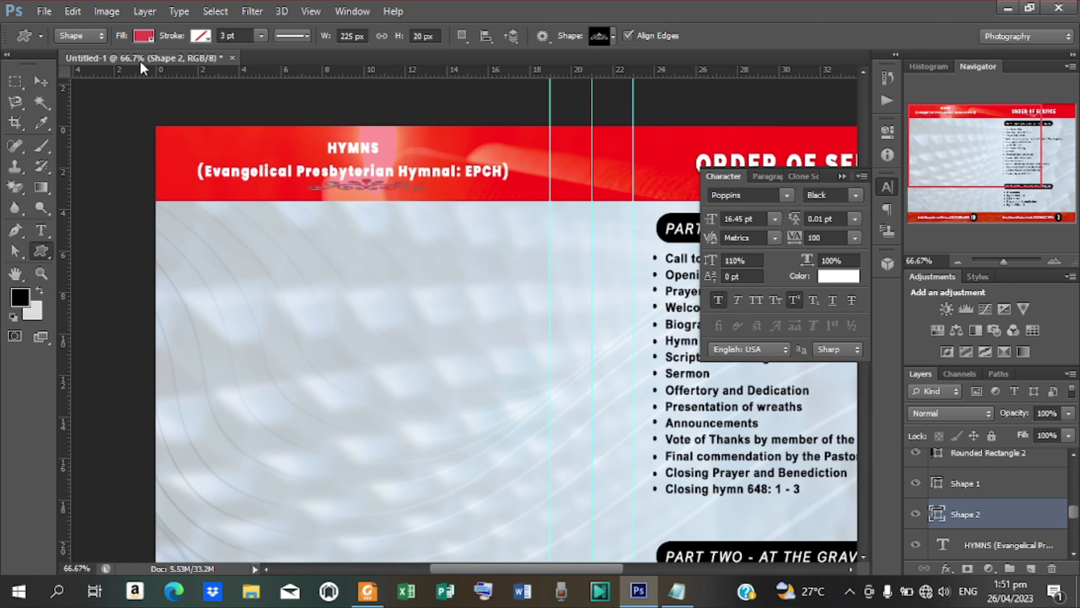
Step: Fill the ornament below the HYMNS heading with the recent light grey and flip it vertically
{"action": "left_click", "coordinate": [145, 36]}
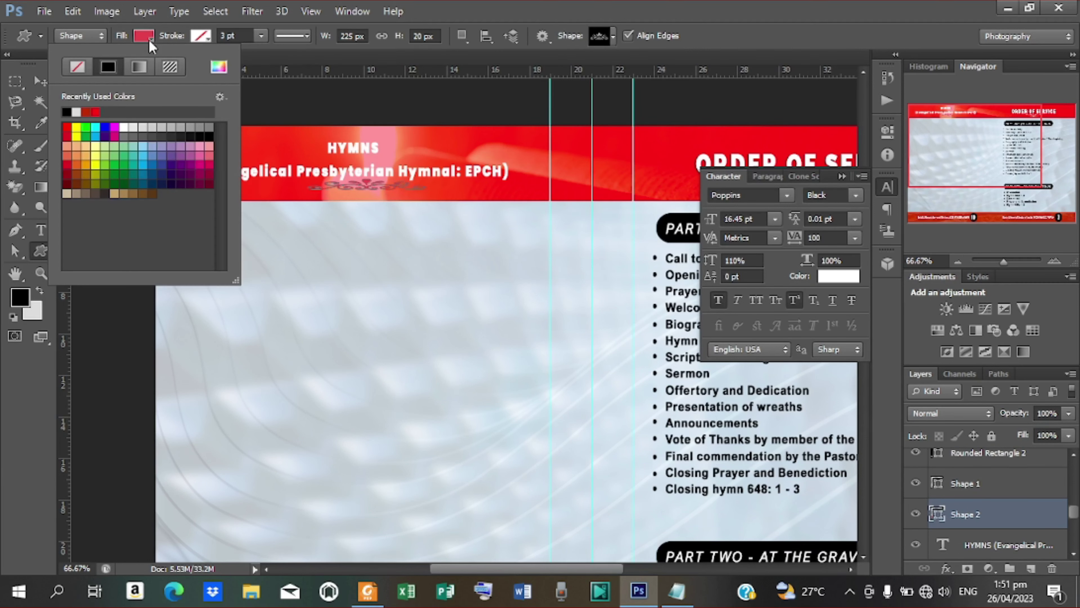
{"action": "left_click", "coordinate": [76, 112]}
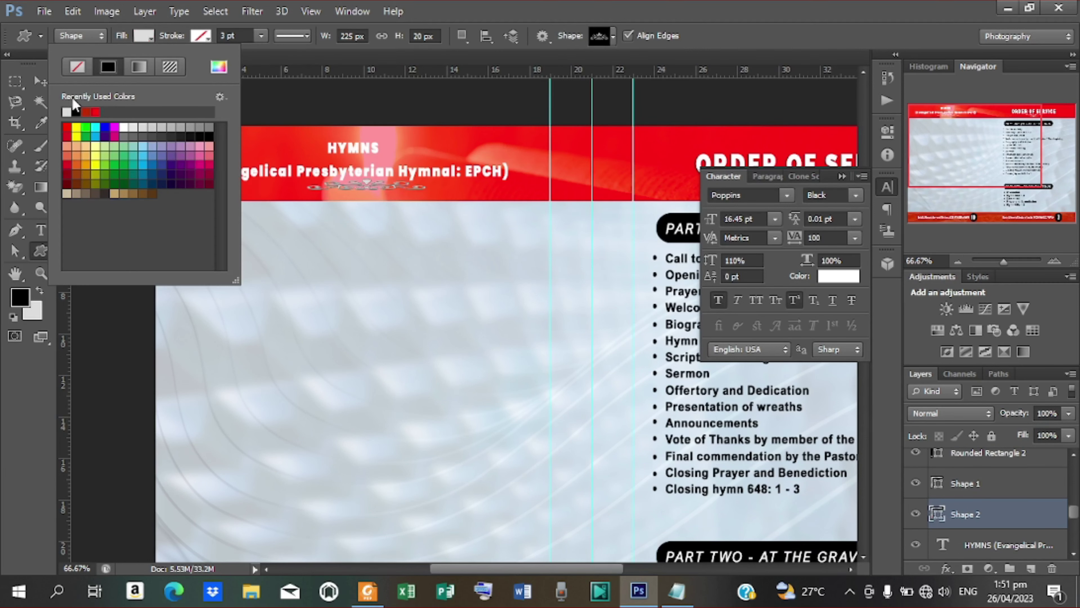
{"action": "left_click", "coordinate": [72, 11]}
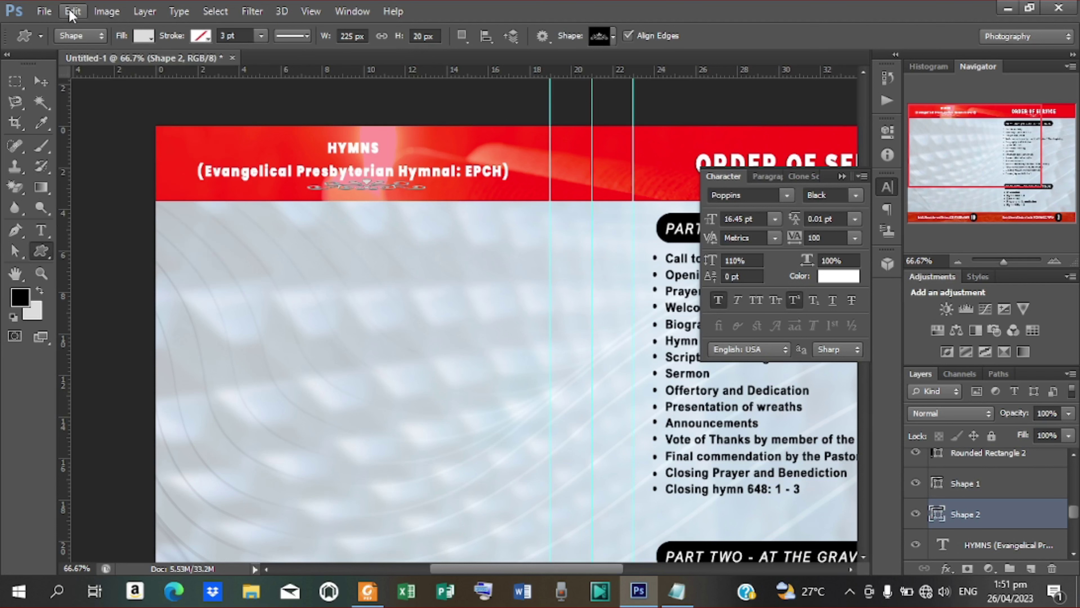
{"action": "left_click", "coordinate": [73, 11]}
{"action": "mouse_move", "coordinate": [162, 300]}
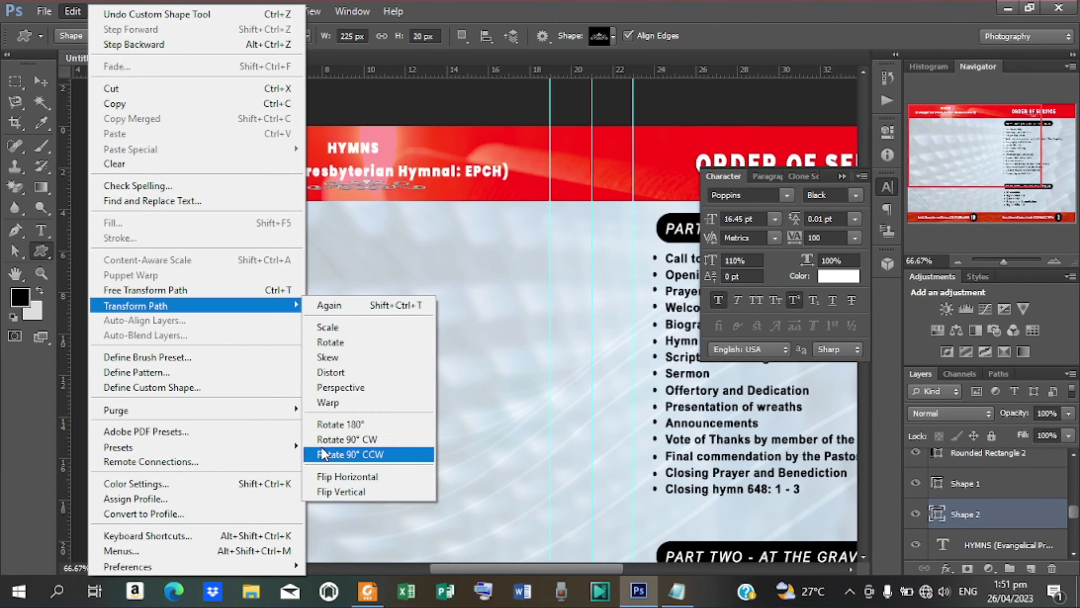
{"action": "left_click", "coordinate": [324, 492]}
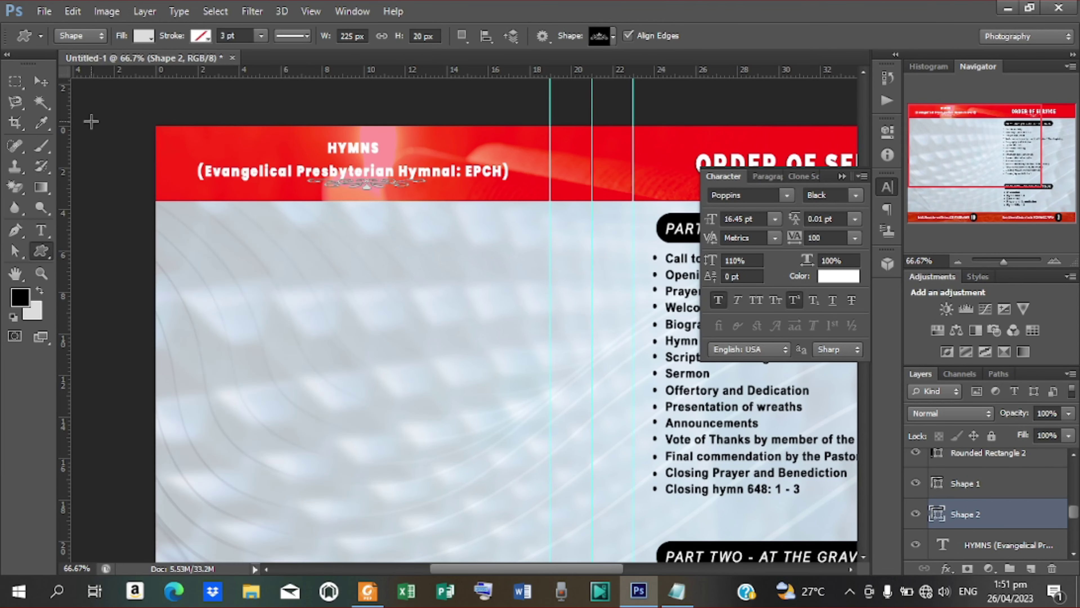
Step: Hide the transform controls and nudge the ornament slightly down from the HYMNS heading
{"action": "left_click", "coordinate": [42, 87]}
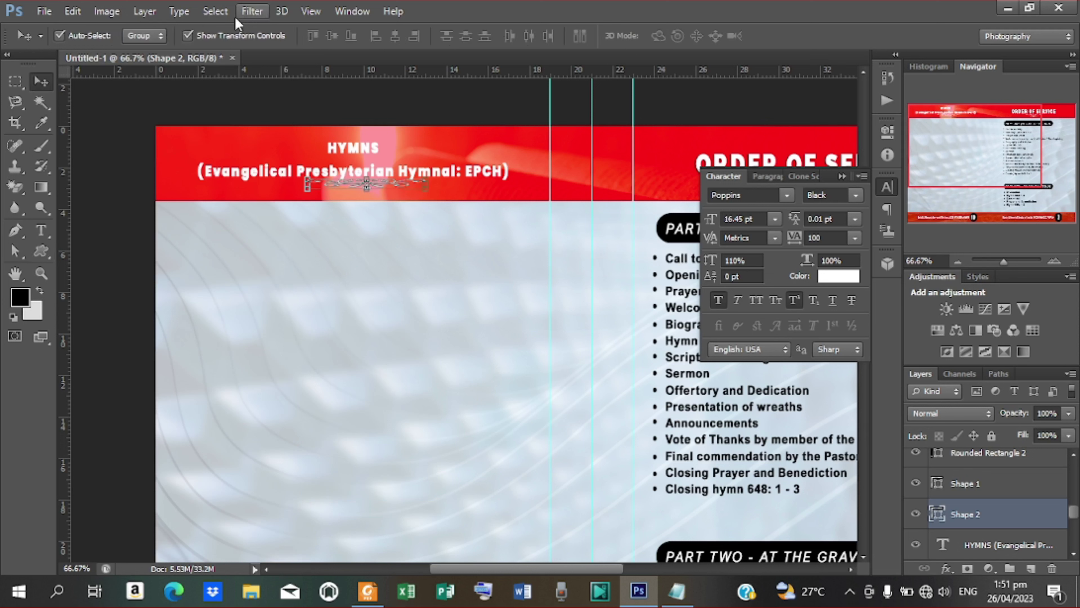
{"action": "left_click", "coordinate": [188, 38]}
{"action": "key", "text": "Down"}
{"action": "key", "text": "Down"}
{"action": "key", "text": "Down"}
{"action": "key", "text": "Down"}
{"action": "key", "text": "Down"}
{"action": "key", "text": "Down"}
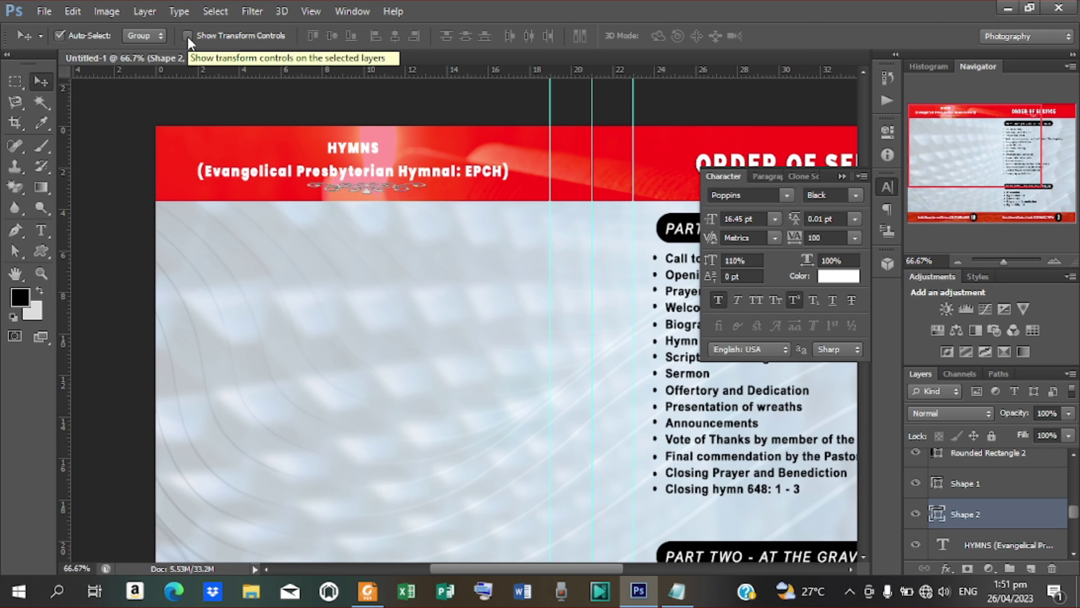
Step: Centre the ornament horizontally with the HYMNS heading text and deselect the layers
{"action": "left_click", "coordinate": [986, 546], "text": "shift"}
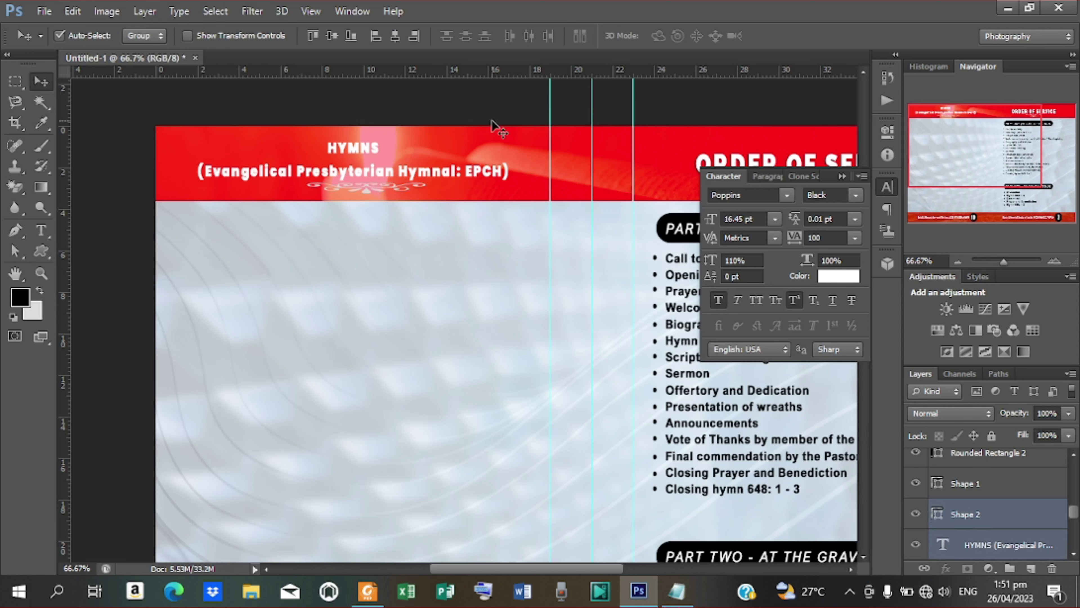
{"action": "left_click", "coordinate": [394, 33]}
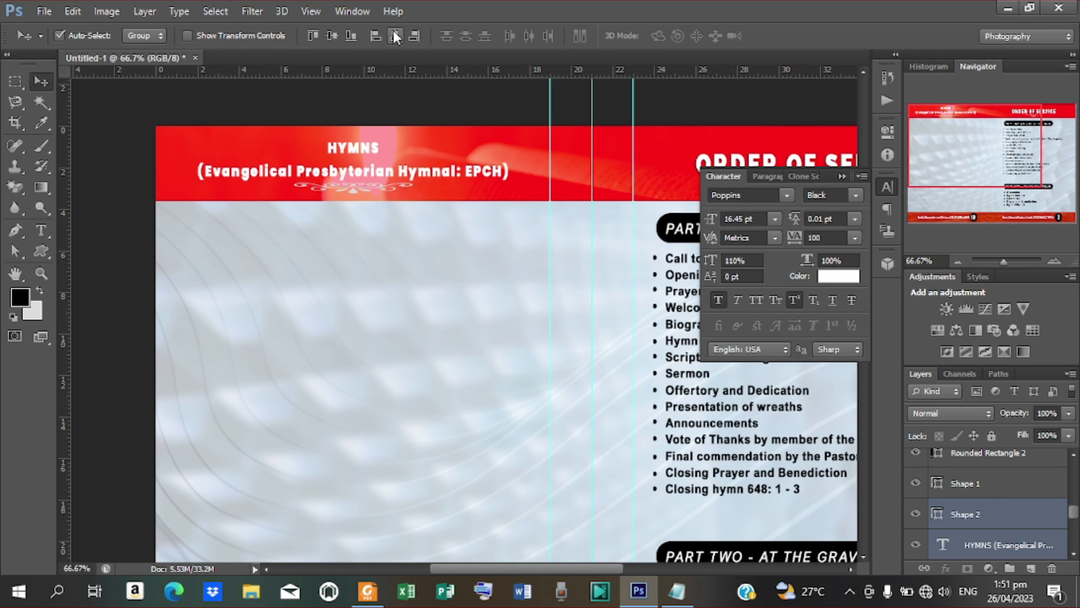
{"action": "left_click", "coordinate": [132, 163]}
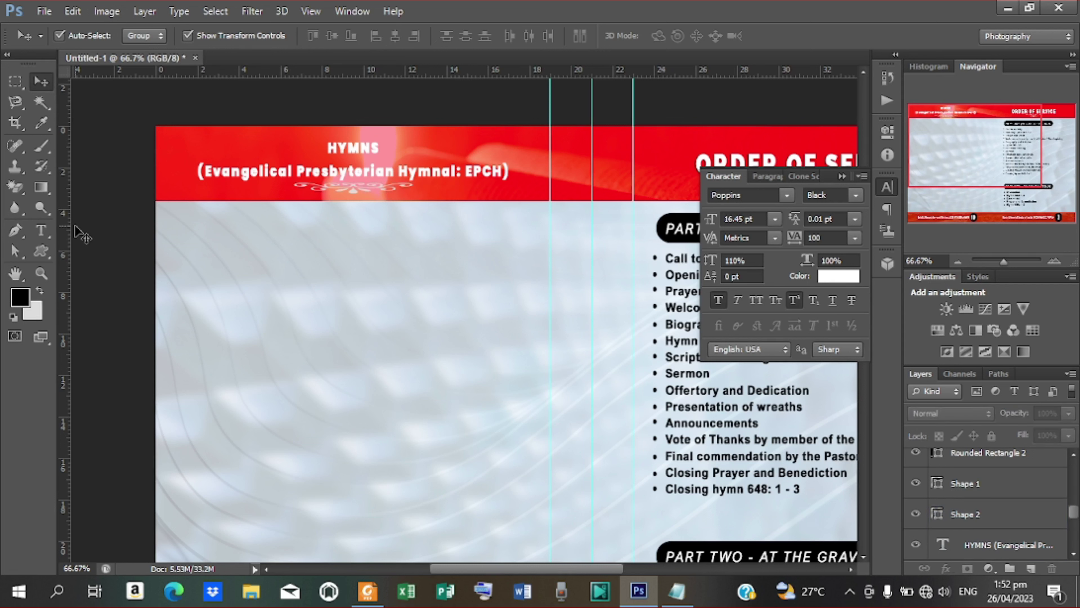
Step: Add three vertical guides on the left page at about 1.2, 9.5 and 9.8 cm to mark out text columns
{"action": "left_click", "coordinate": [863, 558]}
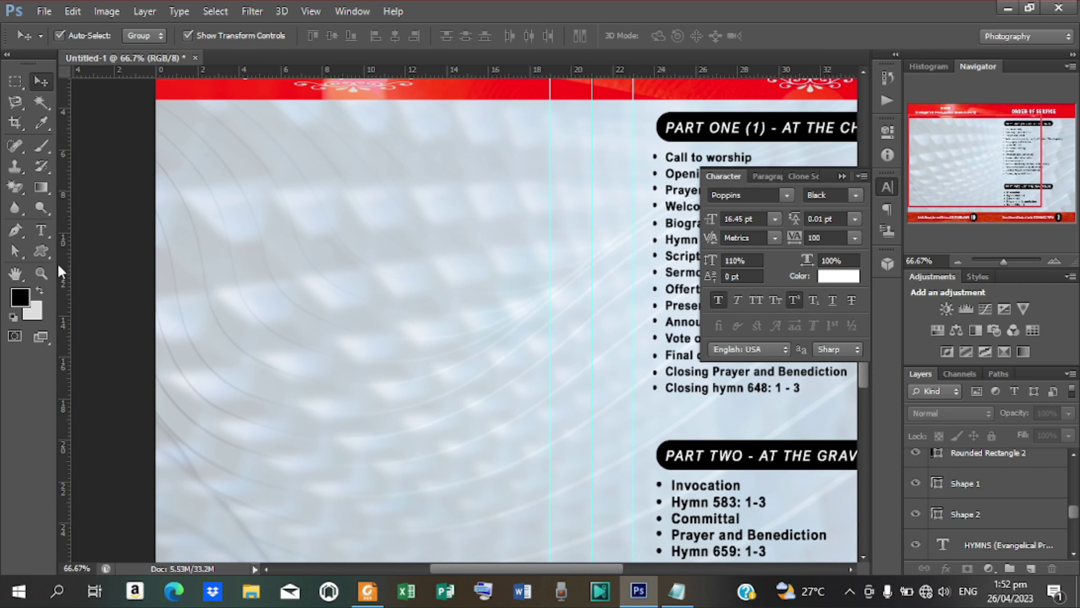
{"action": "left_click_drag", "start_coordinate": [71, 266], "coordinate": [182, 269]}
{"action": "left_click_drag", "start_coordinate": [70, 263], "coordinate": [355, 232]}
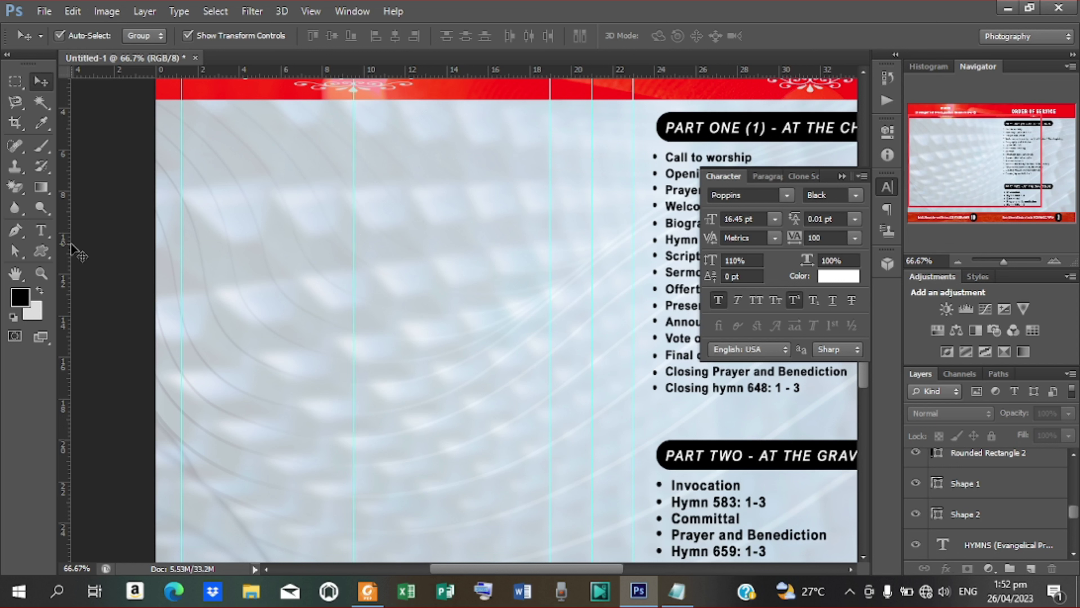
{"action": "left_click_drag", "start_coordinate": [69, 240], "coordinate": [360, 237]}
Step: Create a tall text frame between the left page's first two guides and fill it with the Hymn 585:1-3 verses copied from the Notepad file
{"action": "key", "text": "t"}
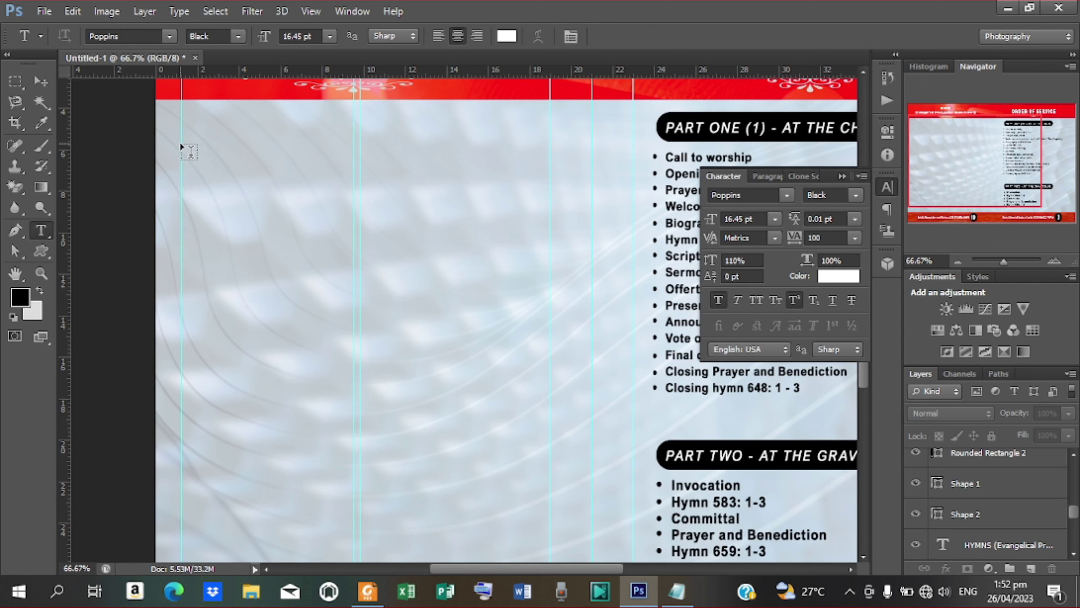
{"action": "left_click_drag", "start_coordinate": [181, 146], "coordinate": [355, 528]}
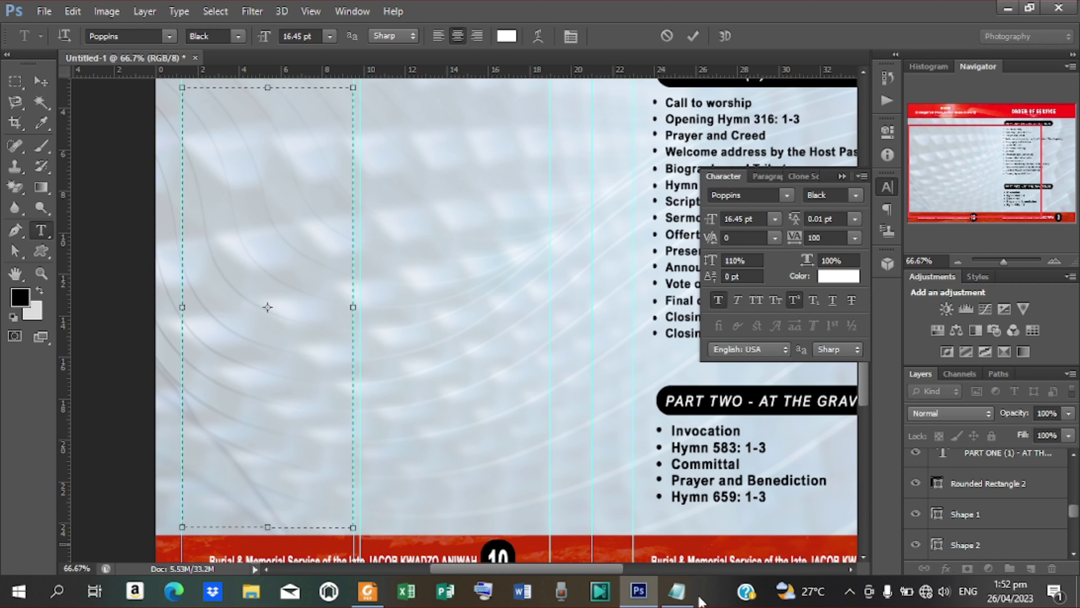
{"action": "left_click", "coordinate": [679, 591]}
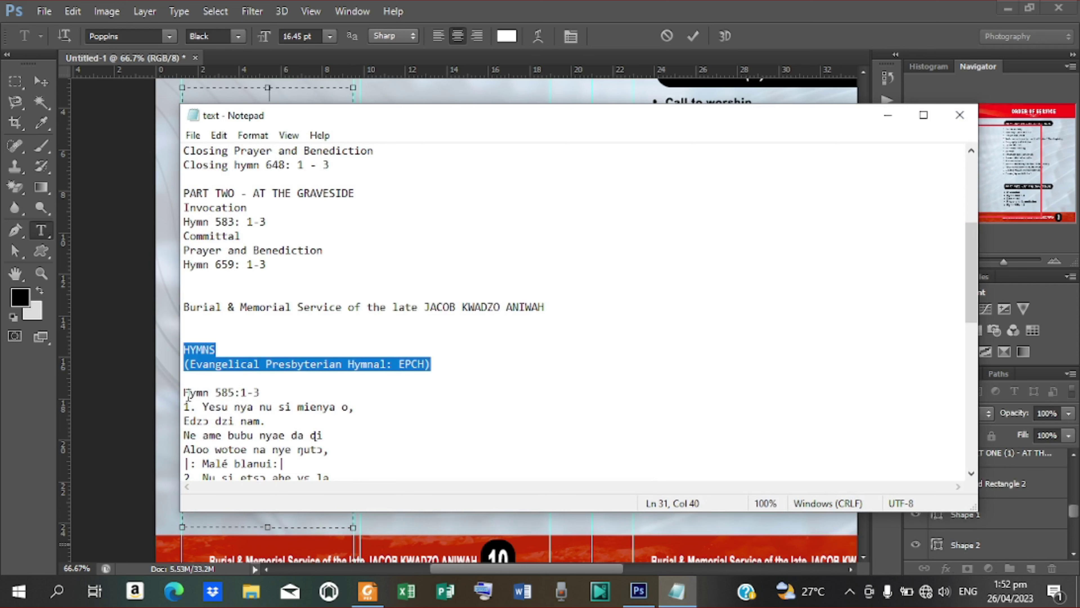
{"action": "left_click_drag", "start_coordinate": [185, 407], "coordinate": [323, 472]}
{"action": "left_click_drag", "start_coordinate": [184, 178], "coordinate": [302, 167]}
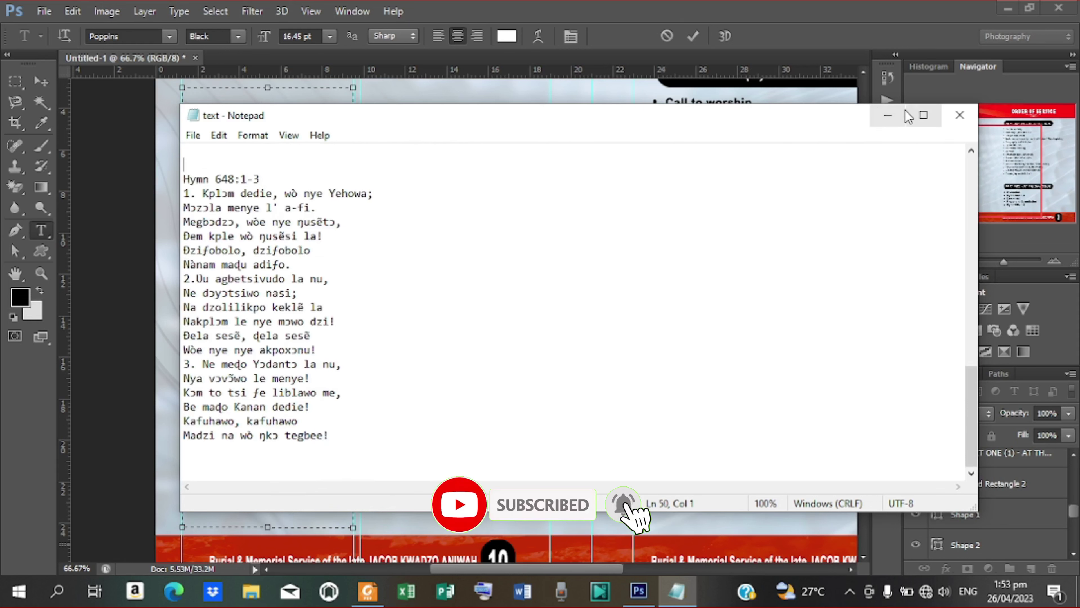
{"action": "left_click", "coordinate": [887, 115]}
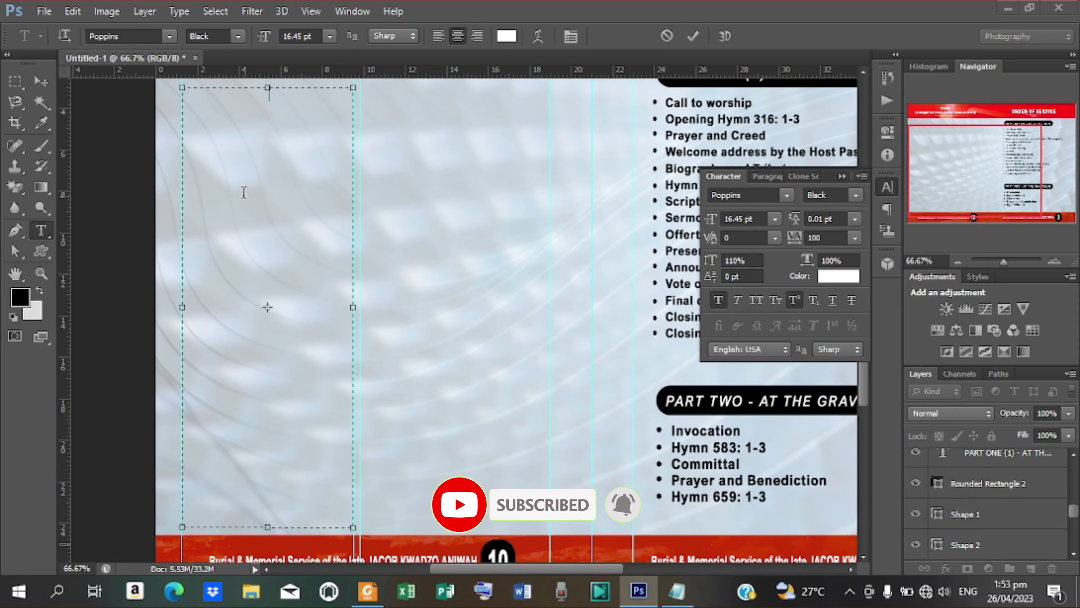
{"action": "left_click", "coordinate": [228, 124]}
{"action": "key", "text": "ctrl+v"}
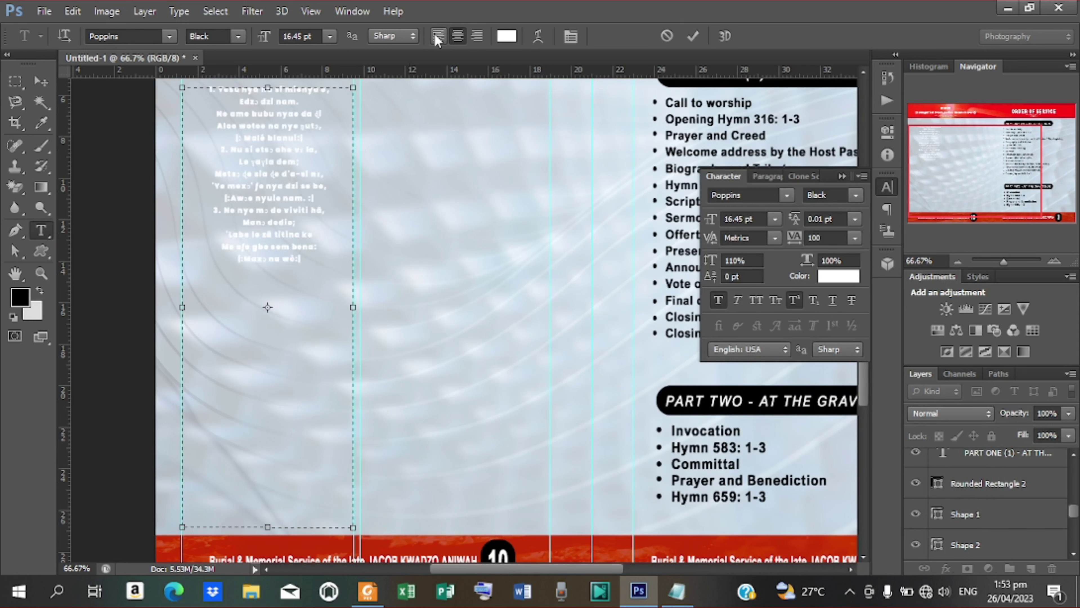
Step: Commit the pasted hymn verses, left-align them and set their colour to black (000000)
{"action": "left_click", "coordinate": [695, 36]}
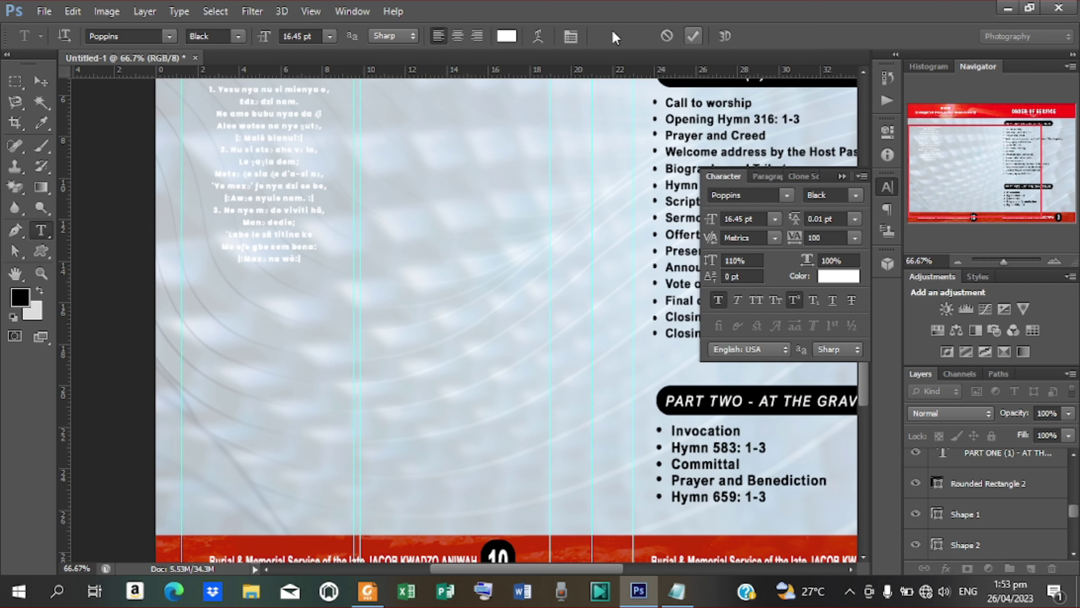
{"action": "left_click", "coordinate": [435, 38]}
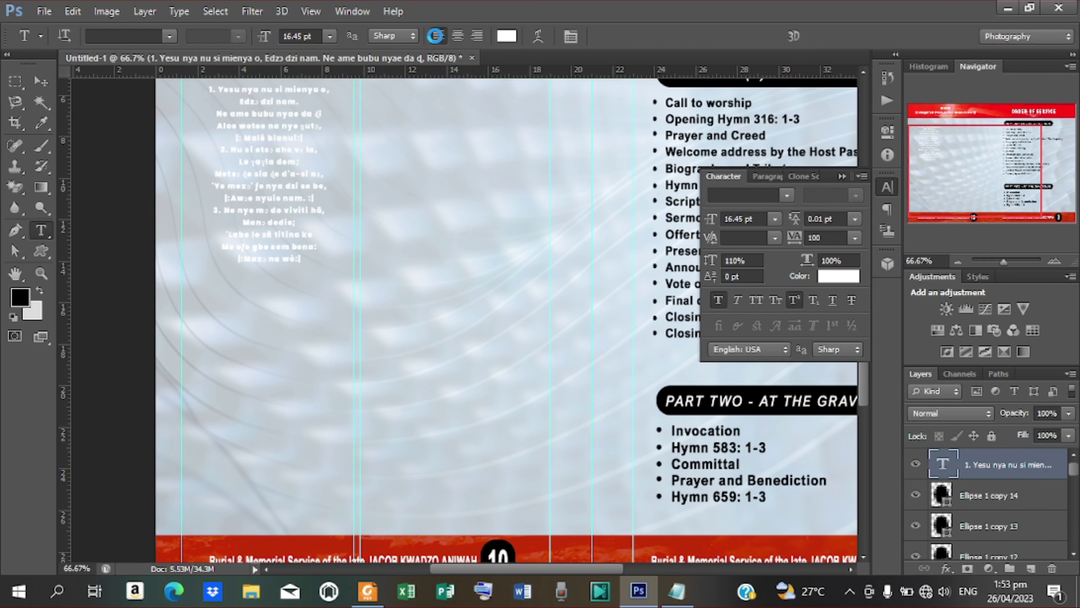
{"action": "left_click", "coordinate": [843, 281]}
{"action": "left_click_drag", "start_coordinate": [771, 398], "coordinate": [786, 450]}
{"action": "left_click", "coordinate": [953, 216]}
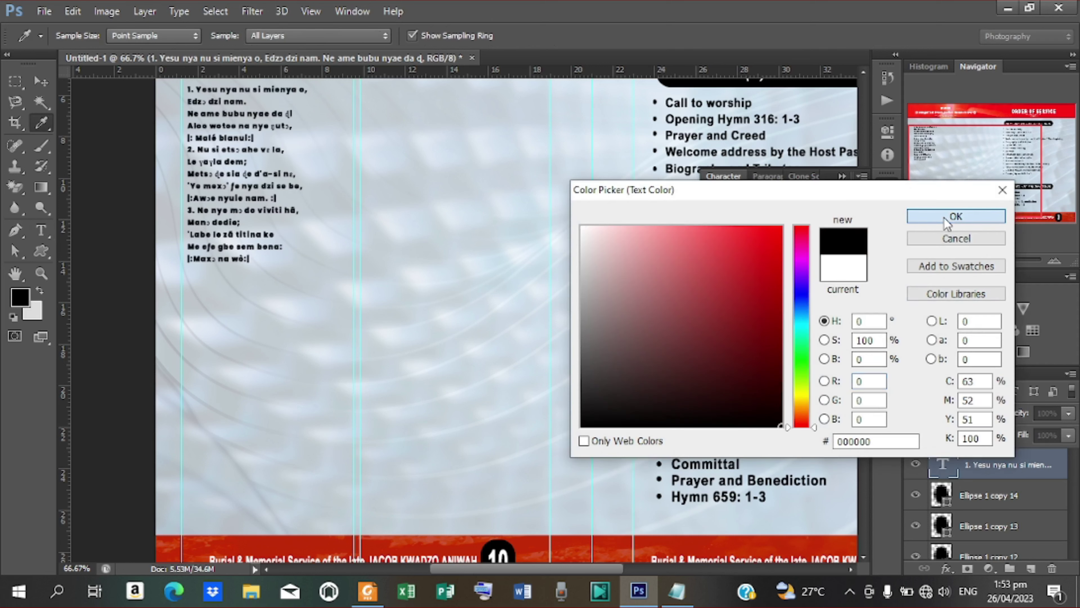
Step: Adjust the hymn verses to a font size of 21.45 pt and a leading of 9.01 pt
{"action": "left_click", "coordinate": [863, 72]}
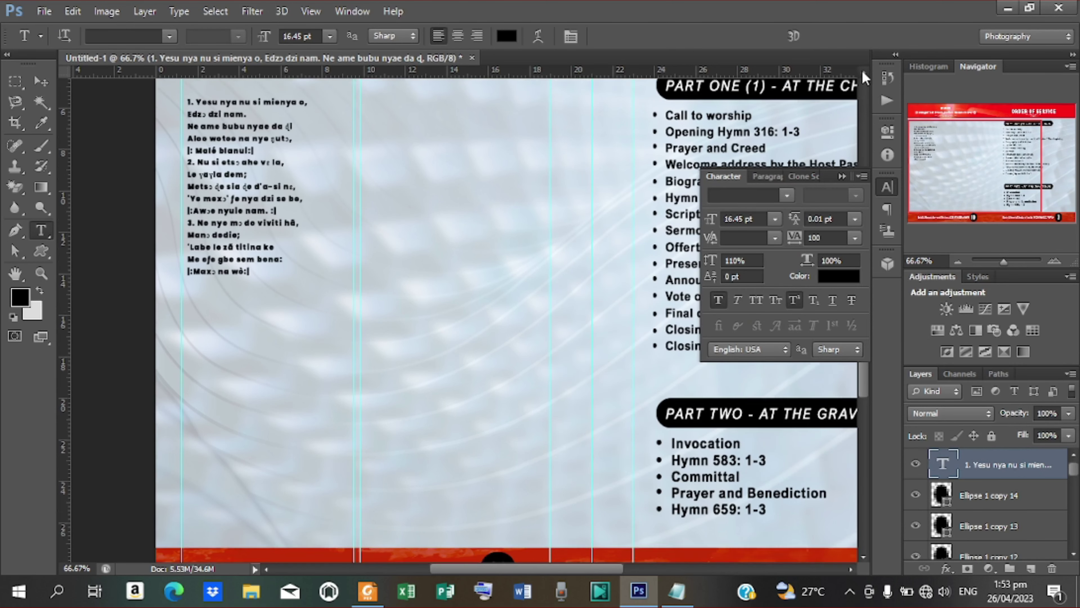
{"action": "left_click", "coordinate": [861, 71]}
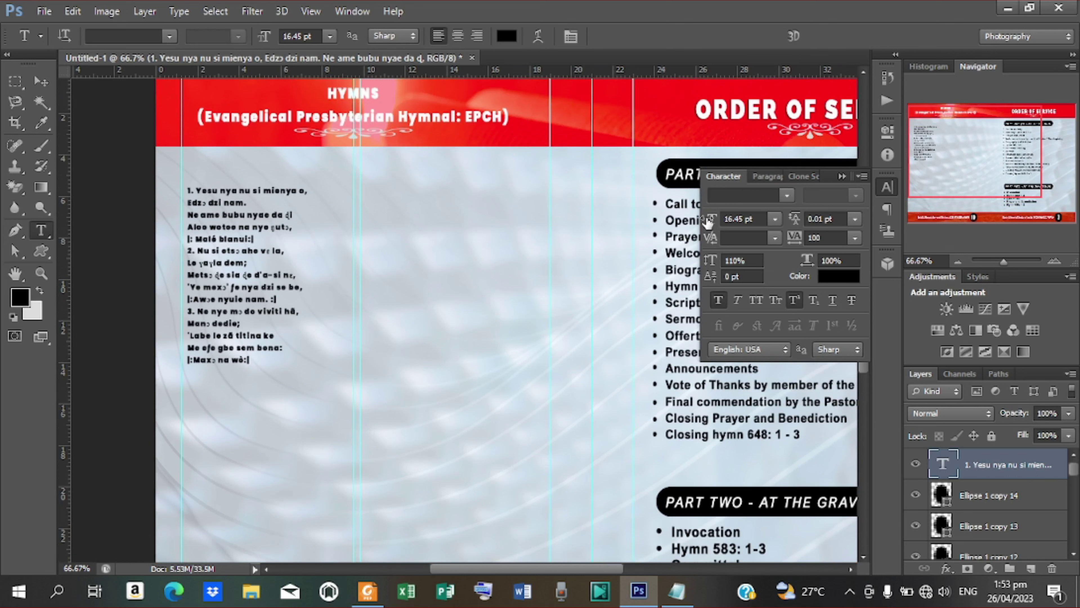
{"action": "left_click_drag", "start_coordinate": [709, 222], "coordinate": [717, 221]}
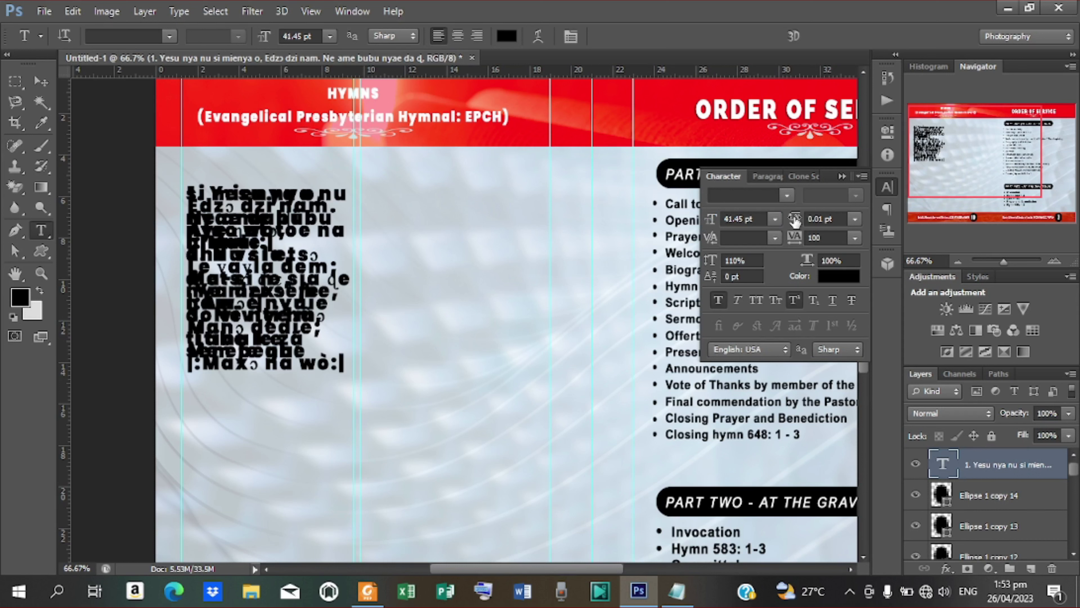
{"action": "left_click_drag", "start_coordinate": [794, 220], "coordinate": [805, 224]}
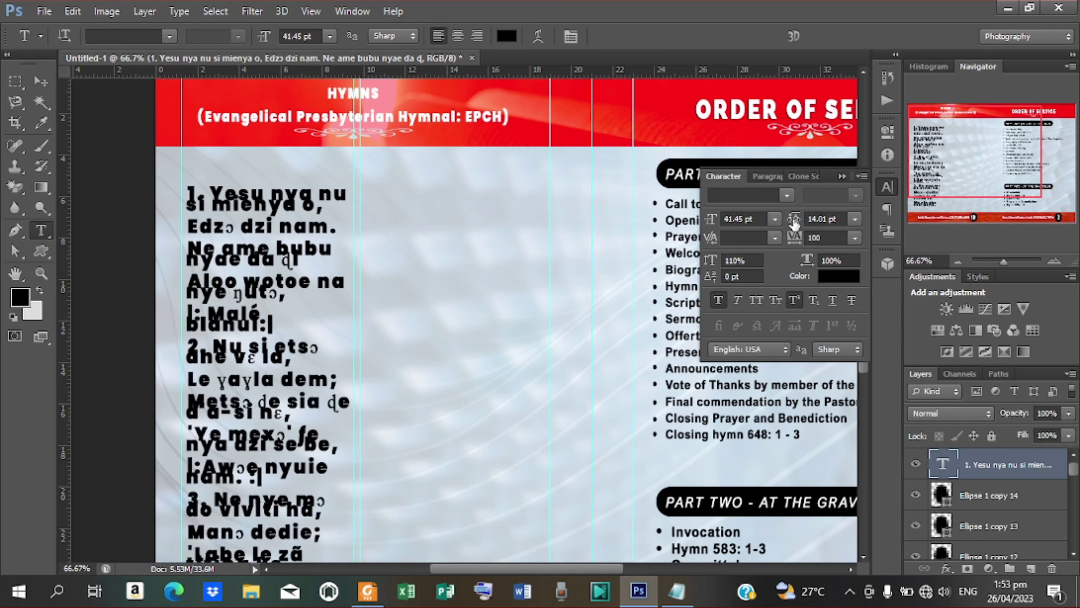
{"action": "left_click_drag", "start_coordinate": [798, 224], "coordinate": [800, 225]}
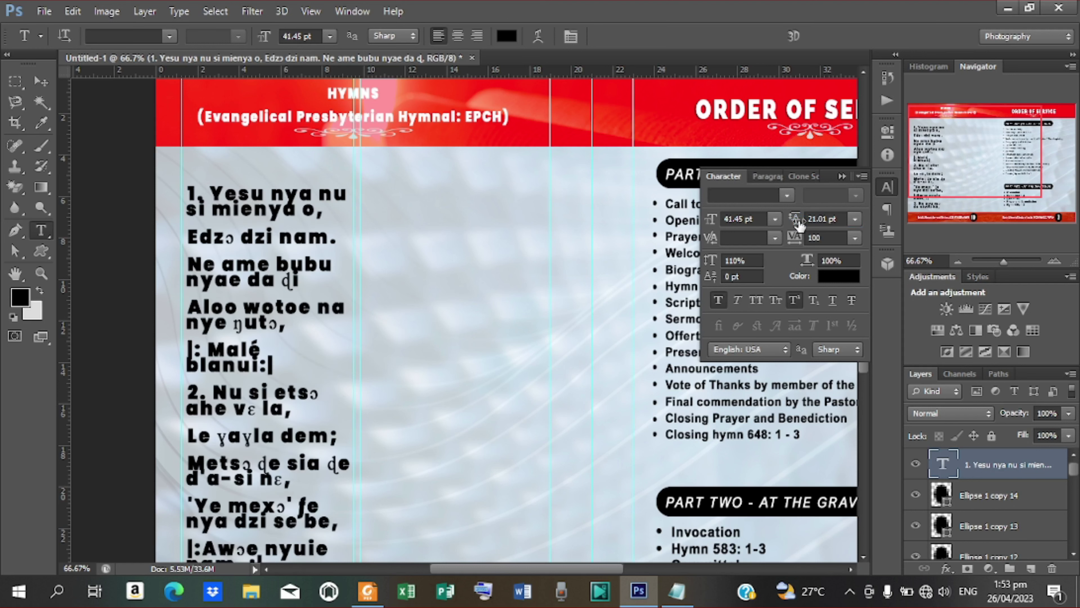
{"action": "left_click_drag", "start_coordinate": [712, 221], "coordinate": [709, 222]}
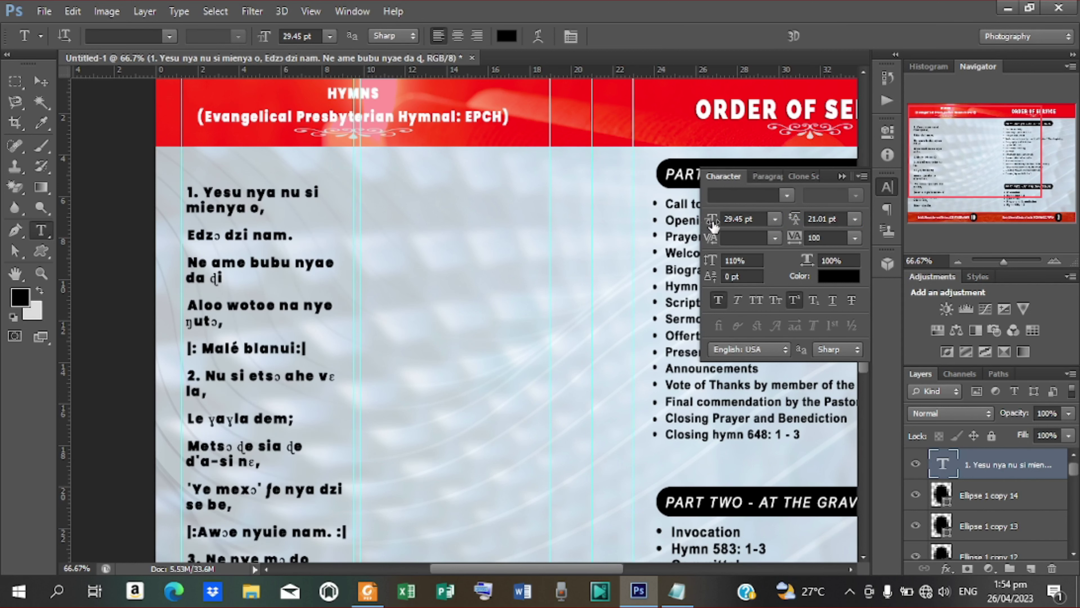
{"action": "left_click_drag", "start_coordinate": [713, 225], "coordinate": [709, 224]}
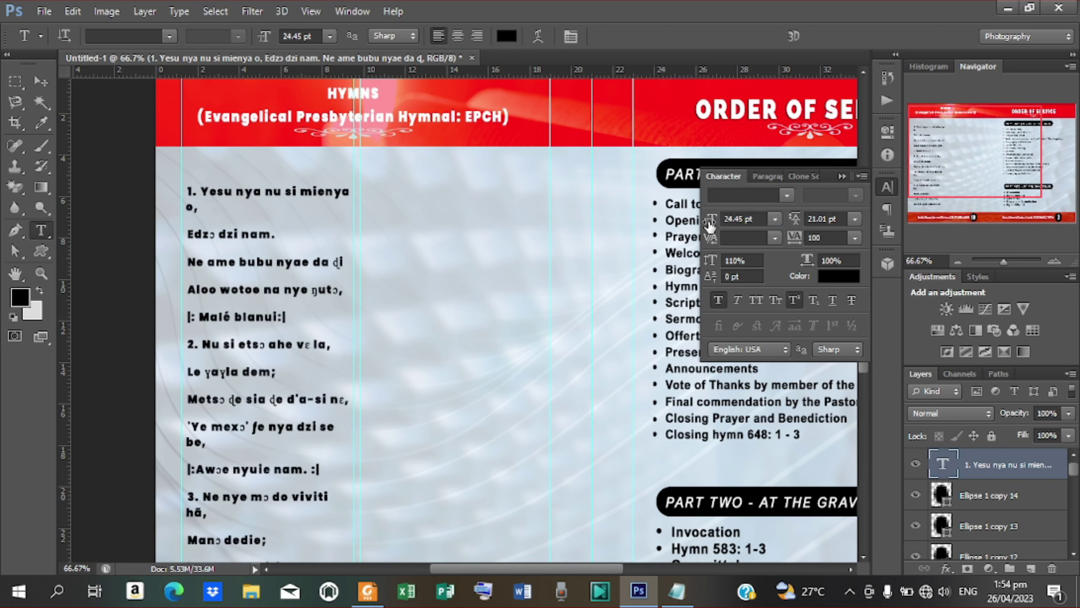
{"action": "left_click_drag", "start_coordinate": [714, 224], "coordinate": [712, 227]}
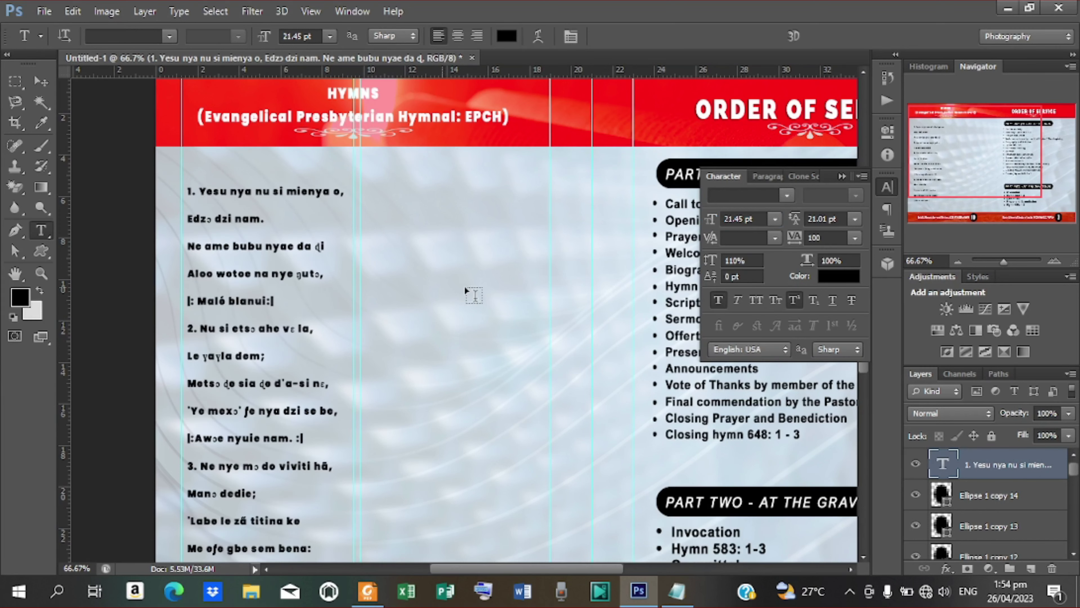
{"action": "left_click_drag", "start_coordinate": [799, 218], "coordinate": [790, 230]}
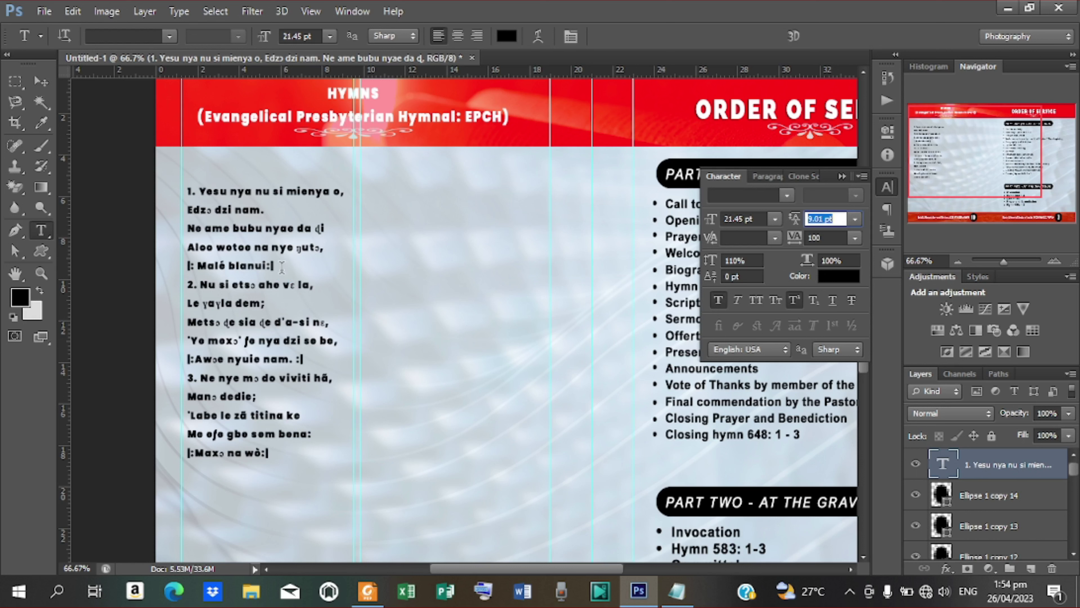
Step: Insert a blank line before the second and third verses of the hymn
{"action": "left_click", "coordinate": [282, 266]}
{"action": "key", "text": "Return"}
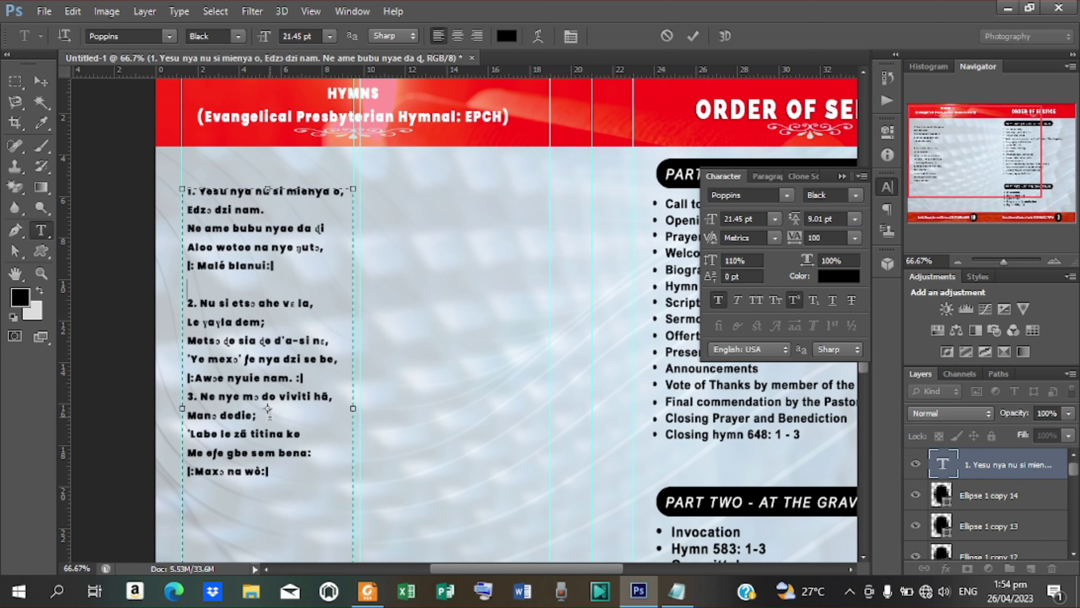
{"action": "key", "text": "Return"}
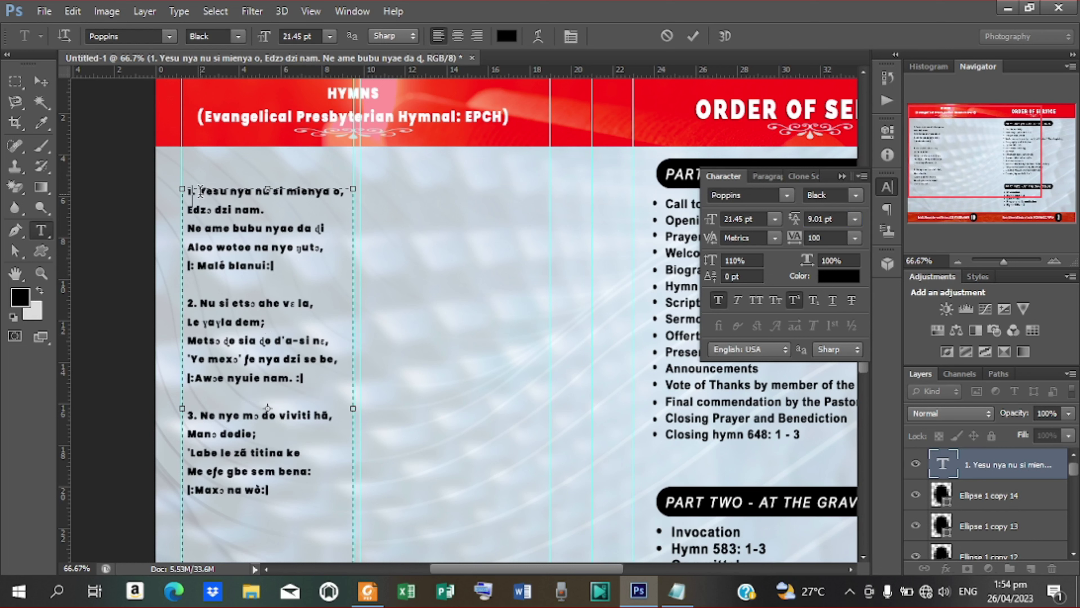
Step: Remove the numbers 1., 2. and 3. from the starts of the three hymn verses and commit the text
{"action": "key", "text": "BackSpace"}
{"action": "key", "text": "BackSpace"}
{"action": "key", "text": "BackSpace"}
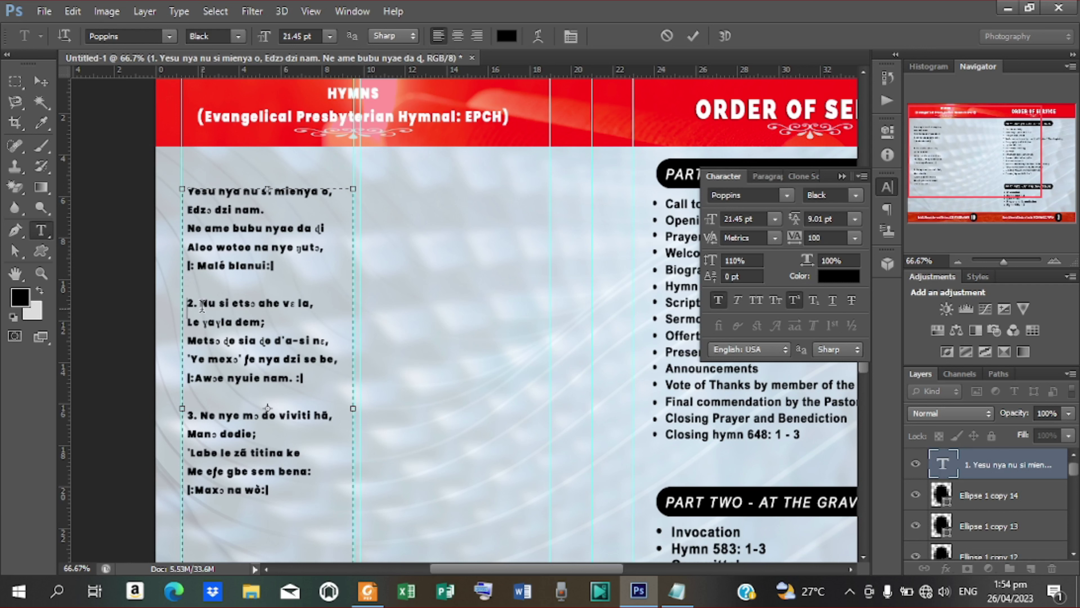
{"action": "left_click", "coordinate": [201, 306]}
{"action": "key", "text": "BackSpace"}
{"action": "key", "text": "BackSpace"}
{"action": "key", "text": "BackSpace"}
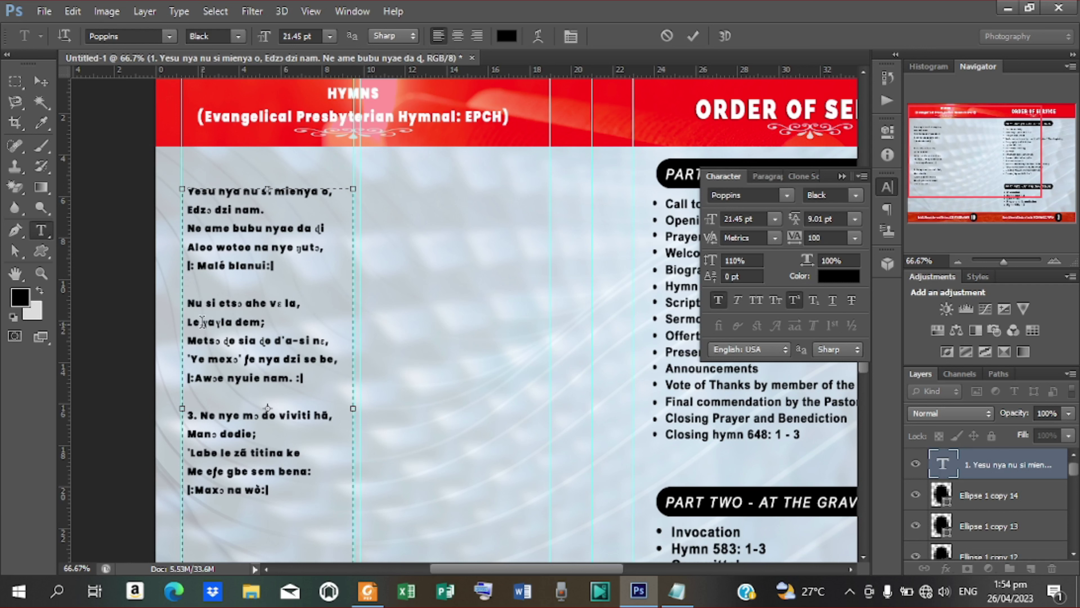
{"action": "left_click", "coordinate": [200, 415]}
{"action": "key", "text": "BackSpace"}
{"action": "key", "text": "BackSpace"}
{"action": "key", "text": "BackSpace"}
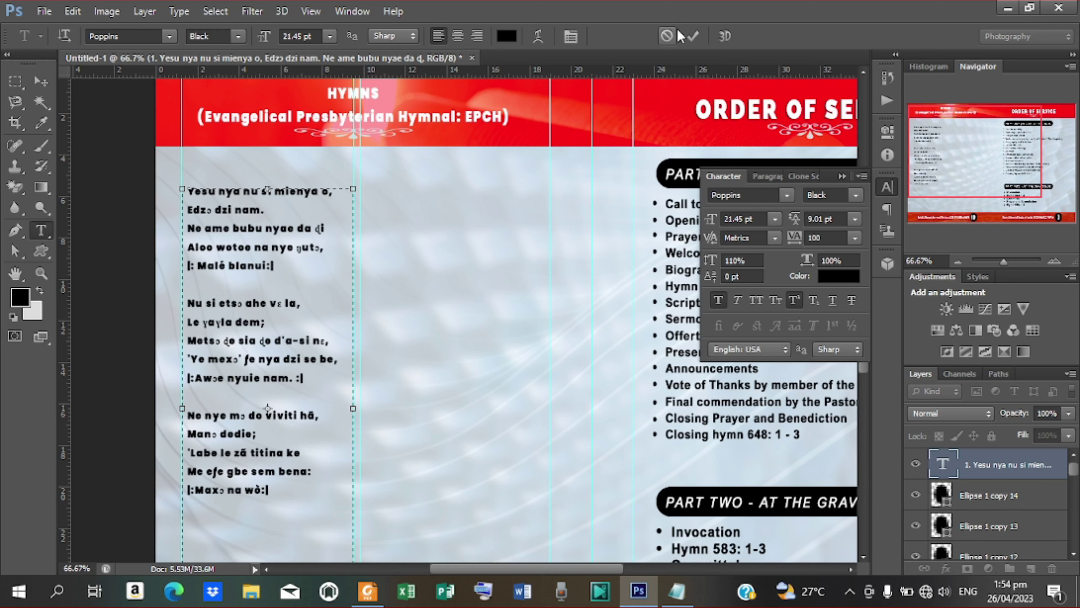
{"action": "left_click", "coordinate": [691, 38]}
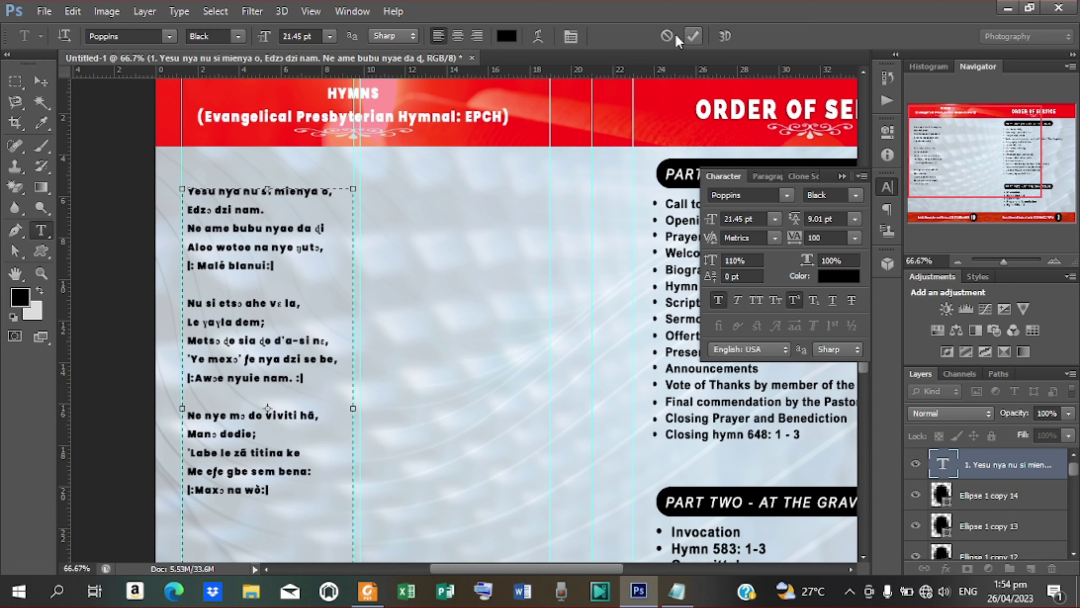
Step: Change the font of the hymn verses' text layer to Lato
{"action": "left_click", "coordinate": [786, 196]}
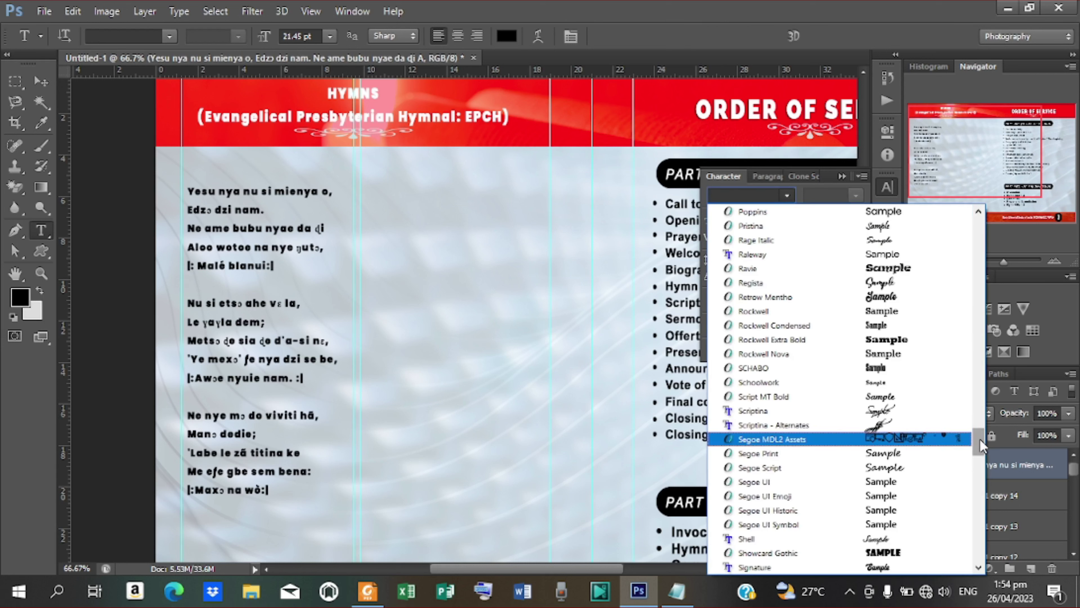
{"action": "left_click_drag", "start_coordinate": [979, 440], "coordinate": [977, 366]}
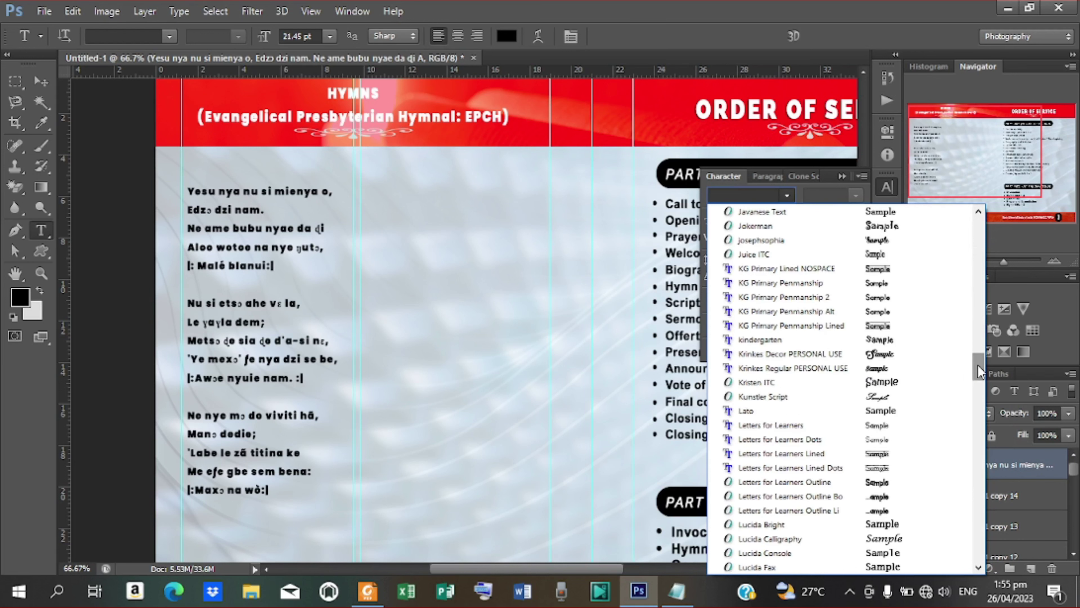
{"action": "left_click", "coordinate": [801, 411]}
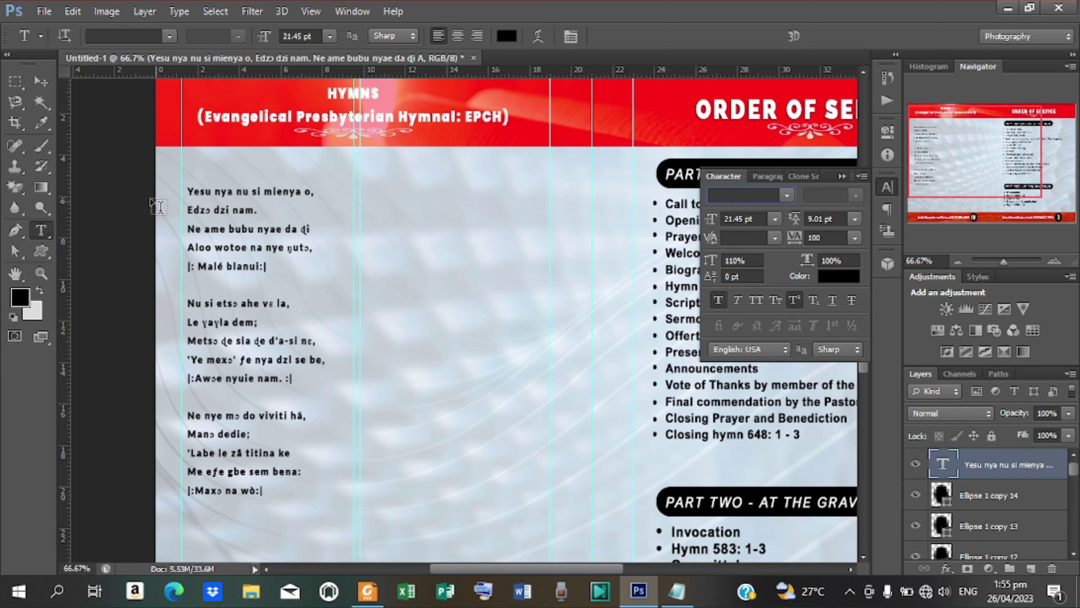
Step: Select all the lines of the hymn verses and reapply the Lato font to them
{"action": "left_click_drag", "start_coordinate": [189, 192], "coordinate": [288, 493]}
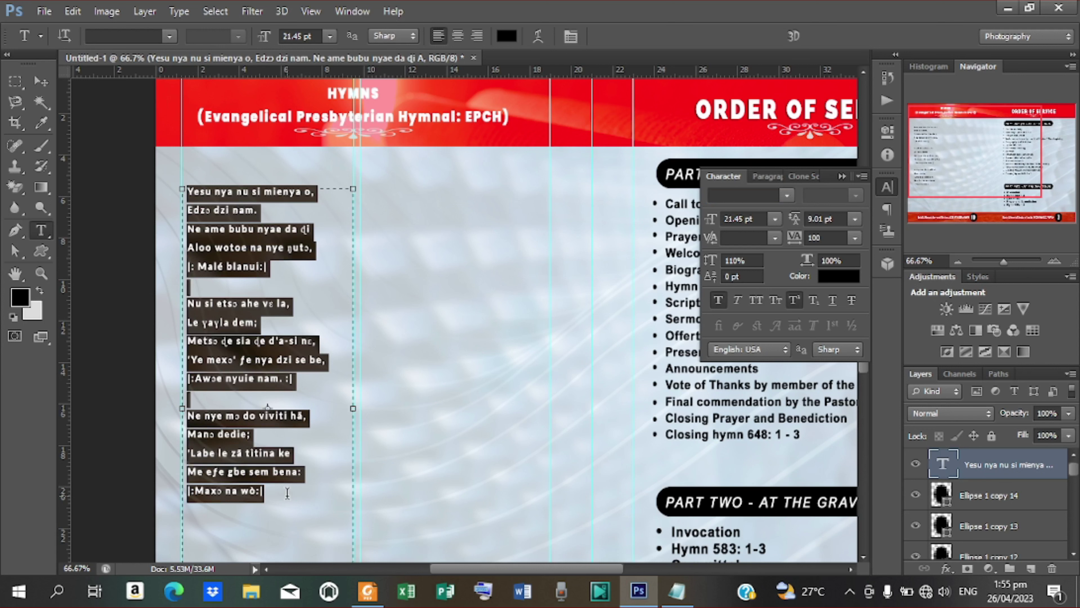
{"action": "left_click", "coordinate": [787, 195]}
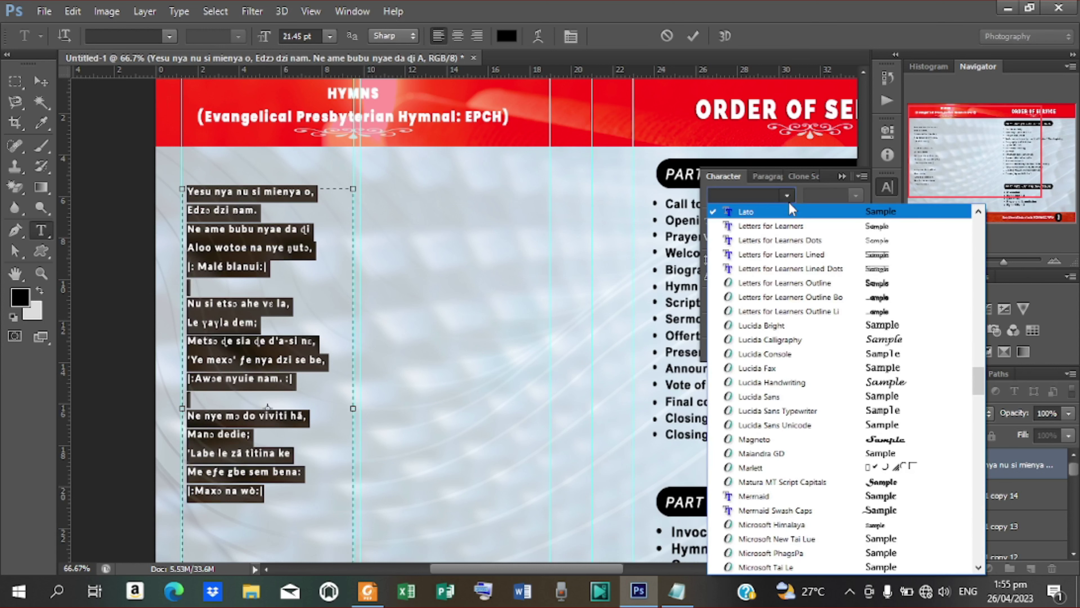
{"action": "left_click", "coordinate": [760, 212]}
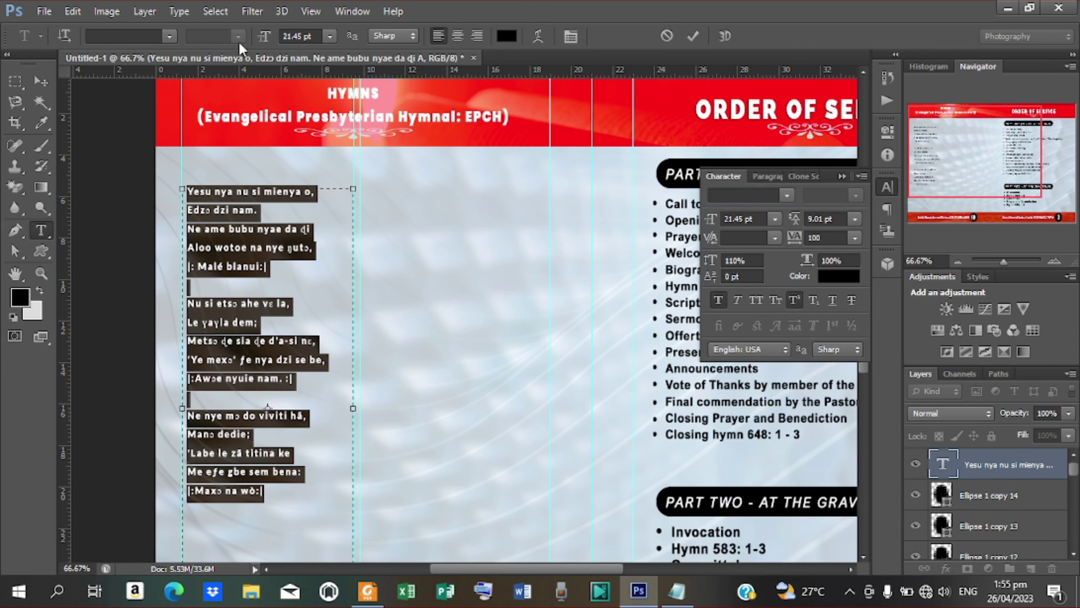
Step: Set the font of all the selected hymn verse lines to Arial and commit the text
{"action": "left_click", "coordinate": [170, 37]}
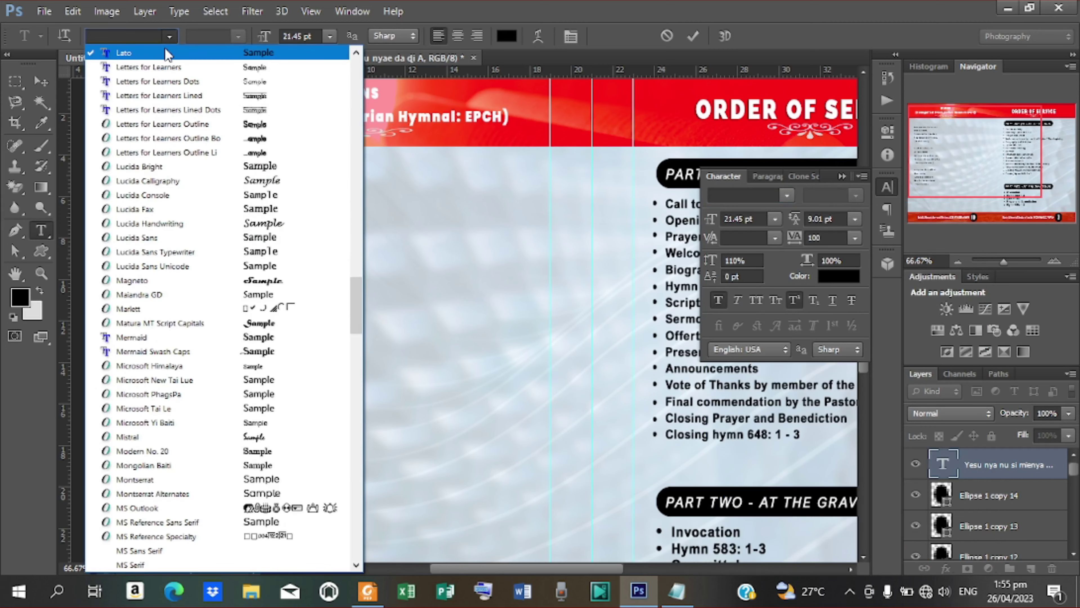
{"action": "left_click", "coordinate": [166, 53]}
{"action": "left_click", "coordinate": [782, 192]}
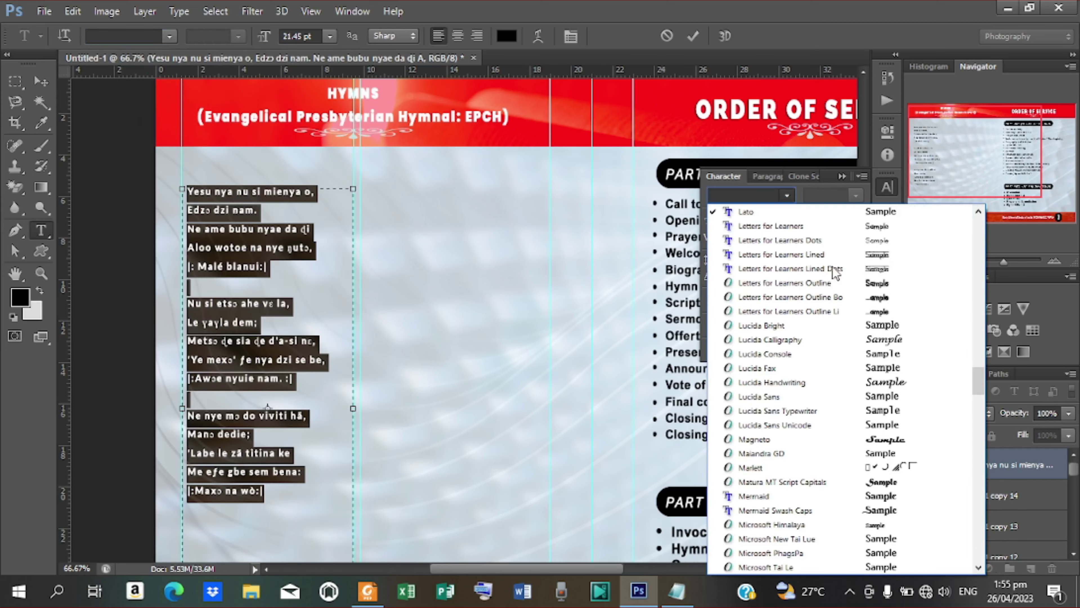
{"action": "scroll", "coordinate": [968, 323], "scroll_direction": "up", "scroll_amount": 10}
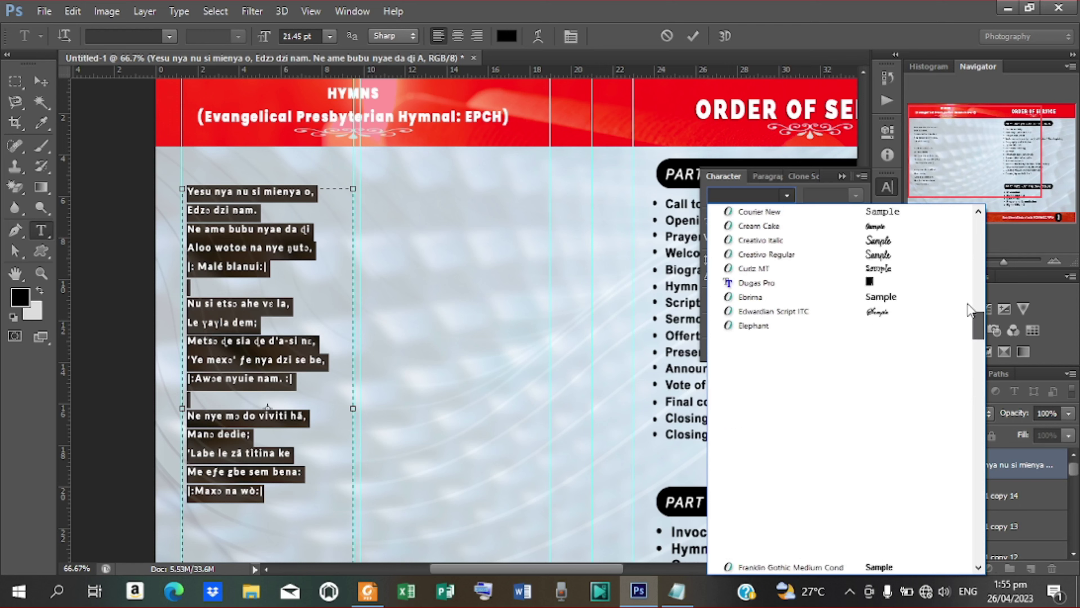
{"action": "scroll", "coordinate": [962, 311], "scroll_direction": "down", "scroll_amount": 10}
{"action": "scroll", "coordinate": [944, 320], "scroll_direction": "up", "scroll_amount": 7}
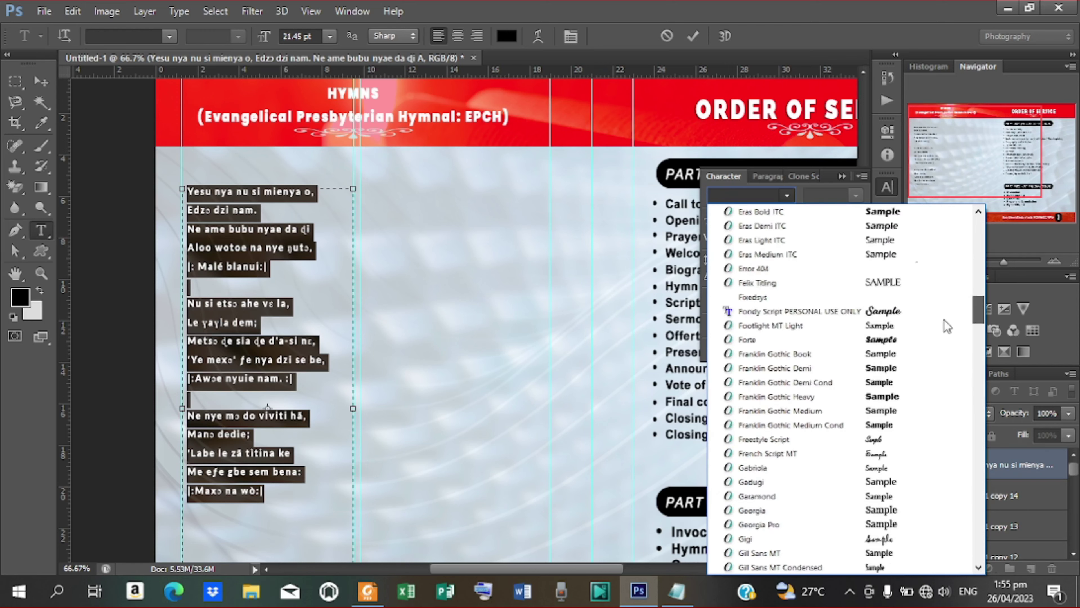
{"action": "scroll", "coordinate": [944, 320], "scroll_direction": "up", "scroll_amount": 10}
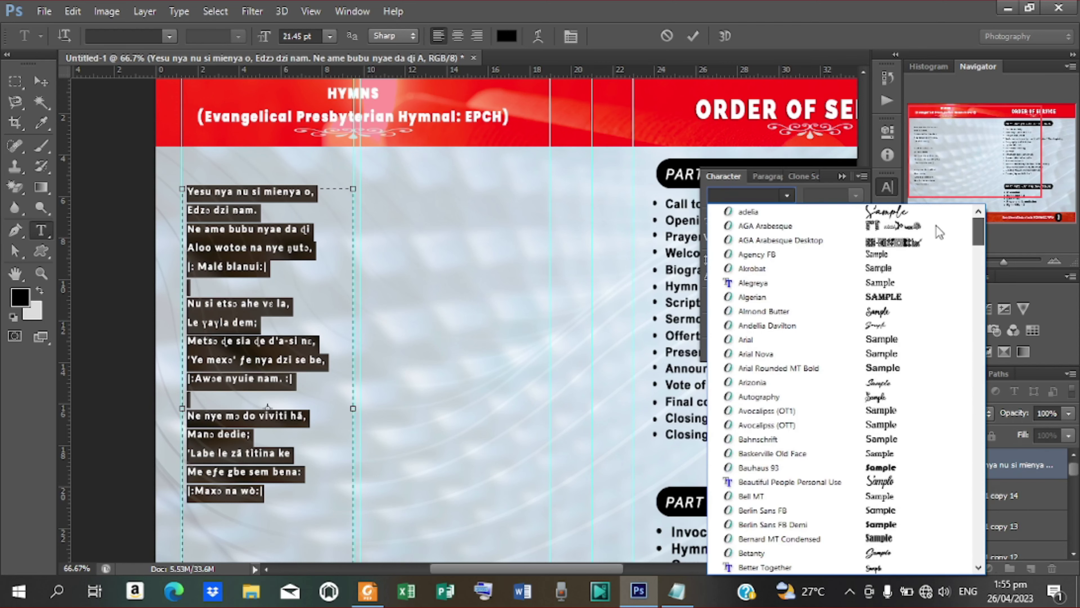
{"action": "left_click", "coordinate": [770, 336]}
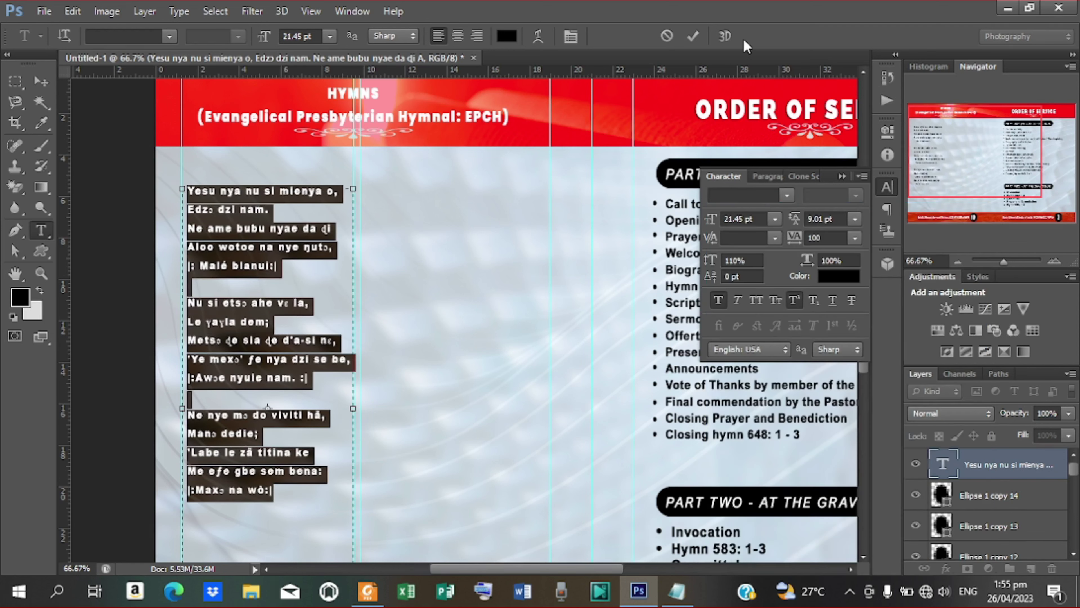
{"action": "left_click", "coordinate": [692, 36]}
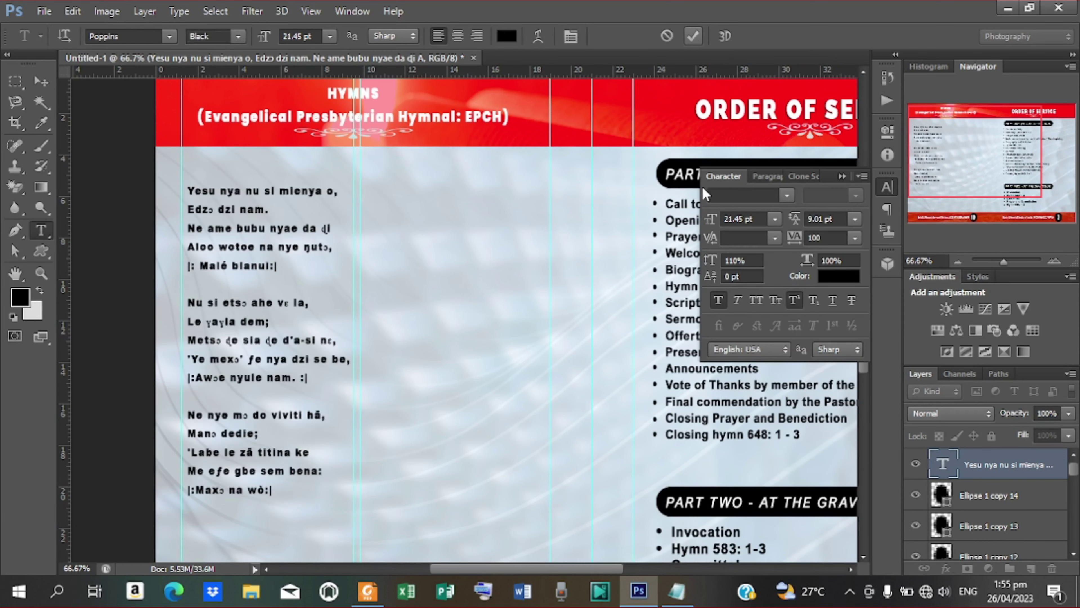
Step: Nudge the hymn verses' text block straight down to leave room for a label between it and the red header band
{"action": "key", "text": "ctrl+minus"}
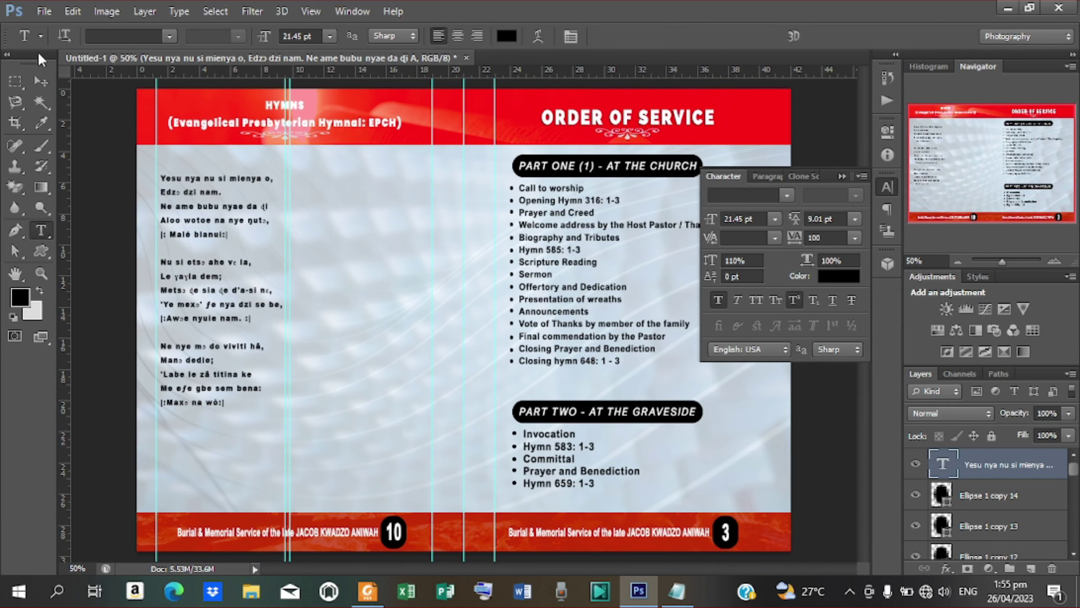
{"action": "left_click", "coordinate": [36, 84]}
{"action": "key", "text": "Down"}
{"action": "key", "text": "Down"}
{"action": "key", "text": "Down"}
{"action": "key", "text": "Down"}
{"action": "key", "text": "Down"}
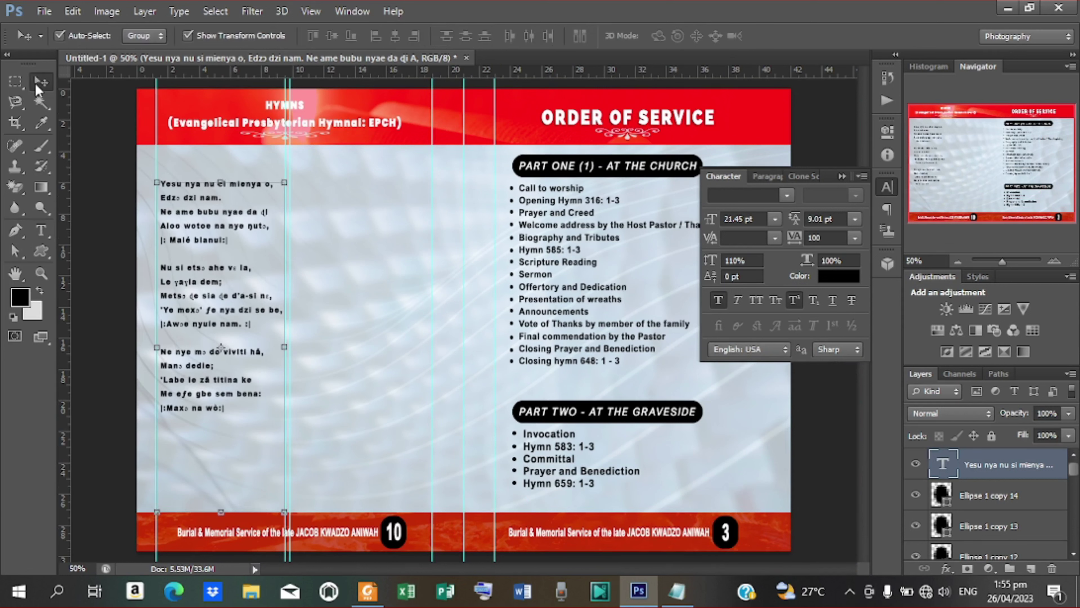
{"action": "key", "text": "Down"}
{"action": "key", "text": "Down"}
{"action": "key", "text": "Down"}
{"action": "key", "text": "Down"}
{"action": "key", "text": "Down"}
{"action": "key", "text": "Down"}
{"action": "key", "text": "Down"}
{"action": "key", "text": "Down"}
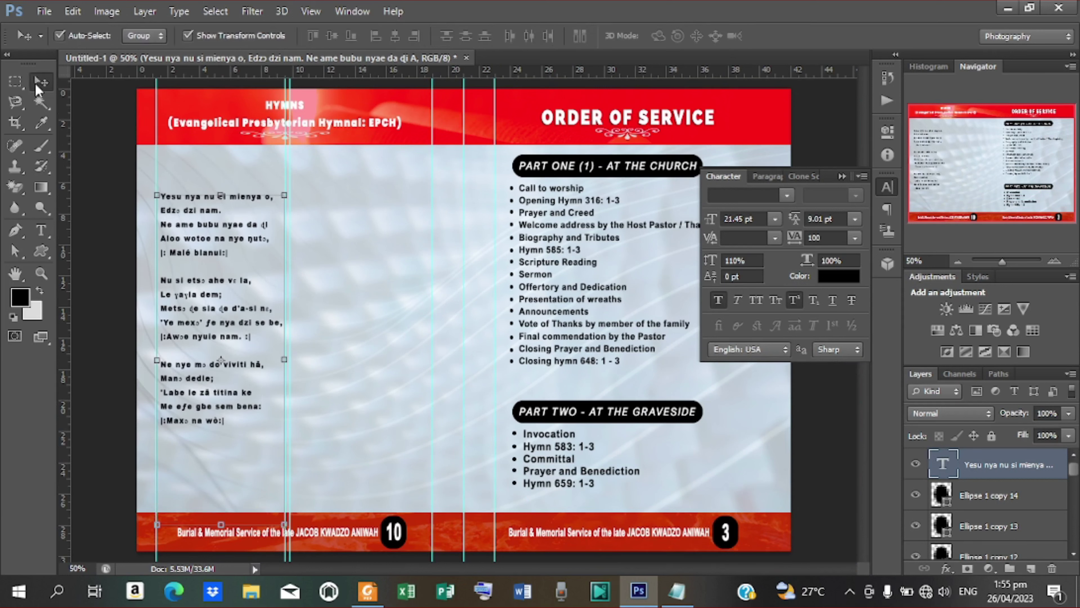
{"action": "key", "text": "Down"}
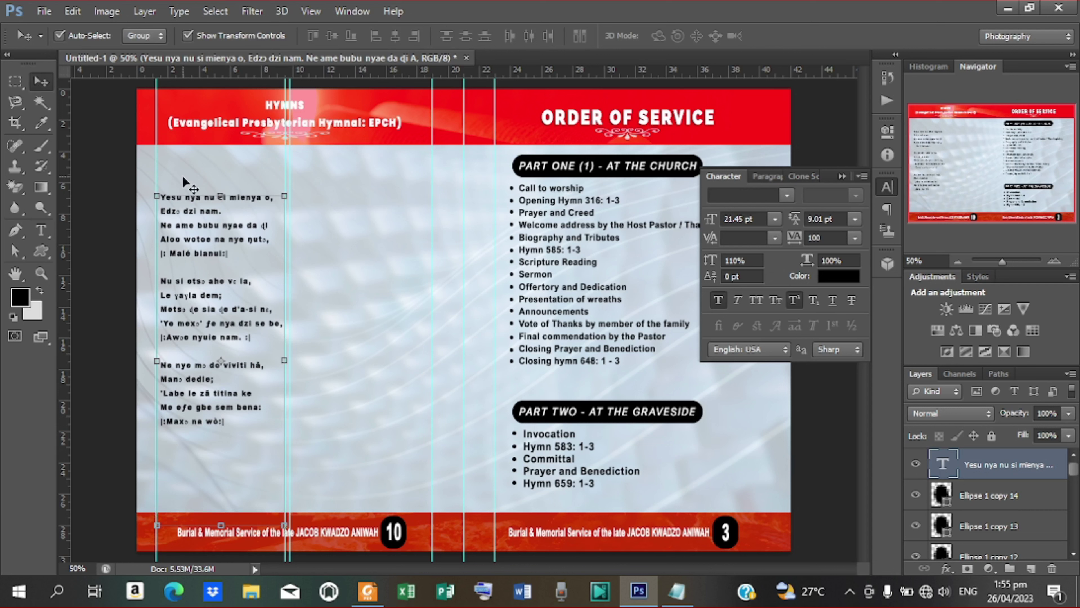
{"action": "key", "text": "Down"}
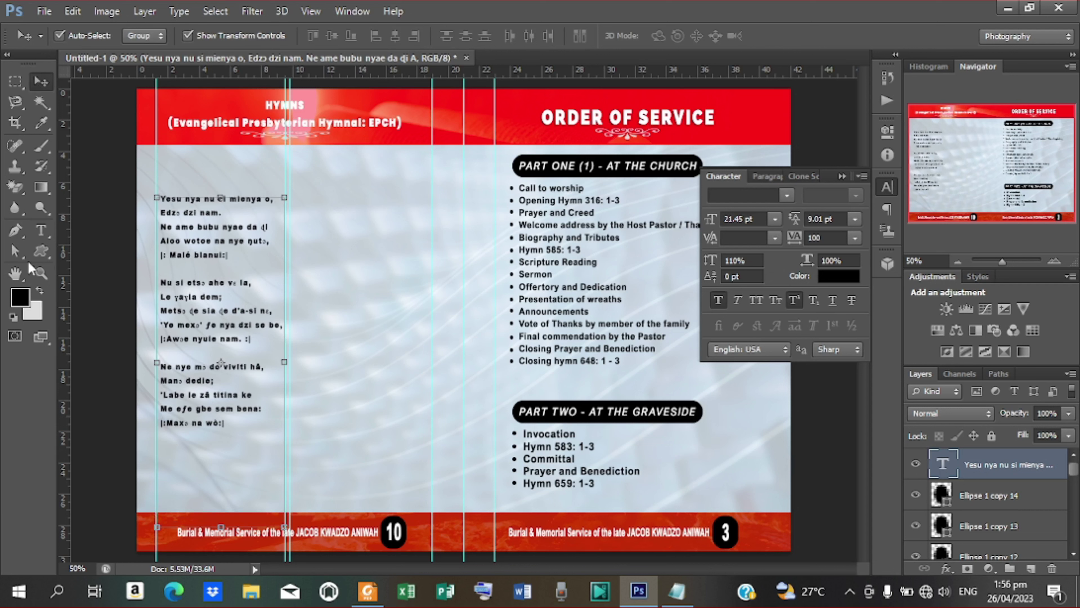
Step: Draw a rounded rectangle about 179 × 55 px with a 30 px radius above the first hymn verse, and open its fill colour options
{"action": "left_click", "coordinate": [34, 256]}
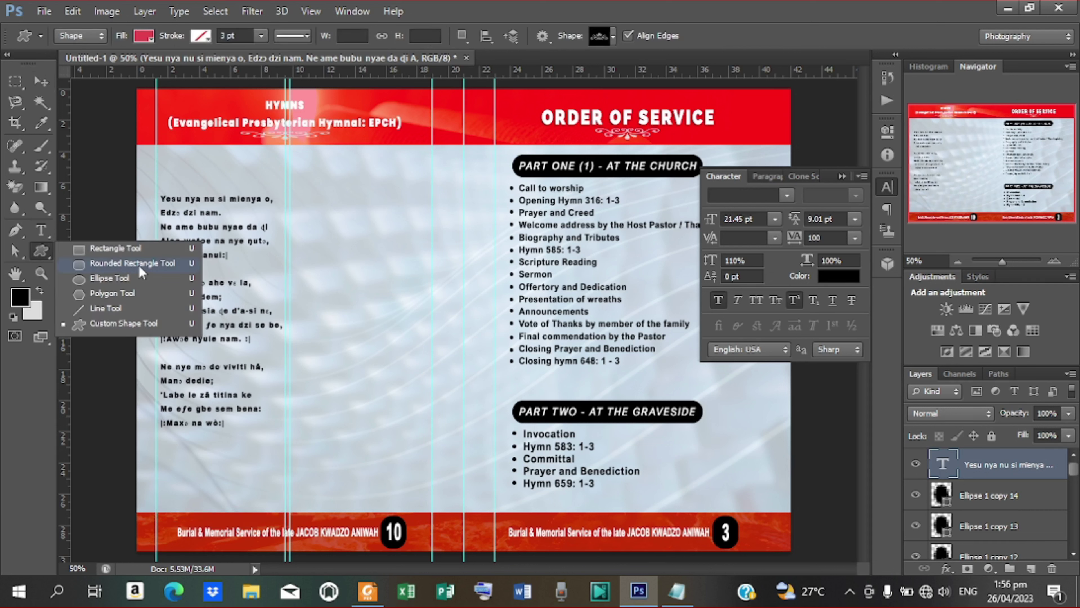
{"action": "left_click", "coordinate": [138, 265]}
{"action": "left_click_drag", "start_coordinate": [159, 168], "coordinate": [226, 187]}
{"action": "left_click", "coordinate": [149, 38]}
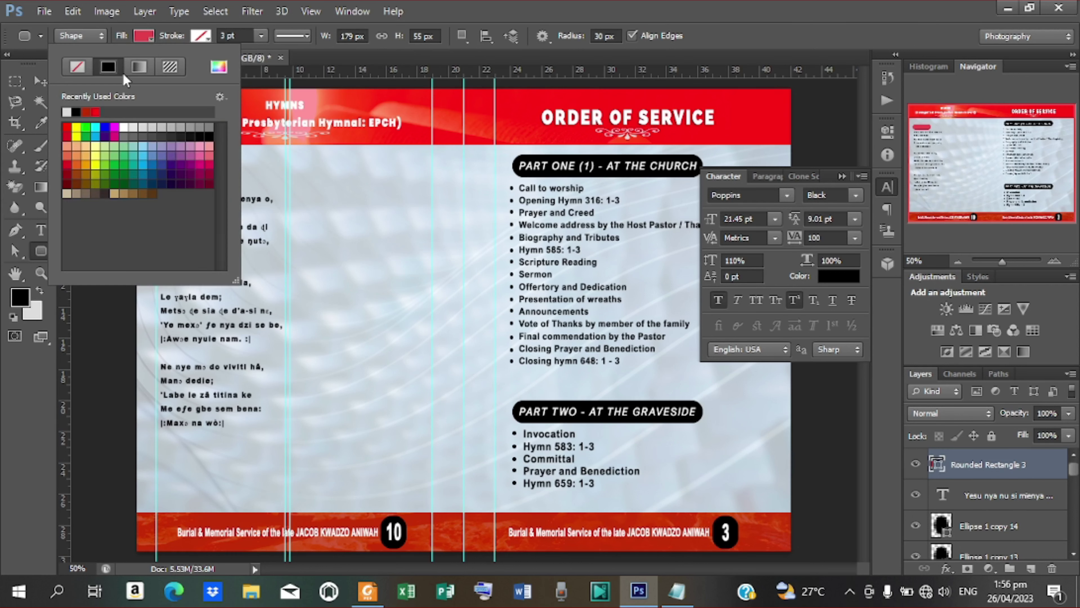